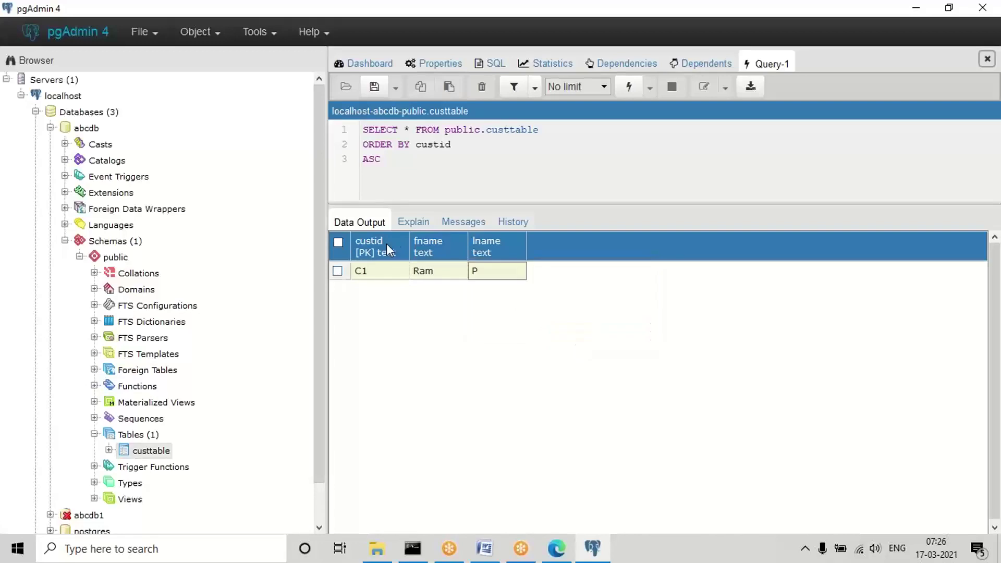
pyautogui.click(375, 90)
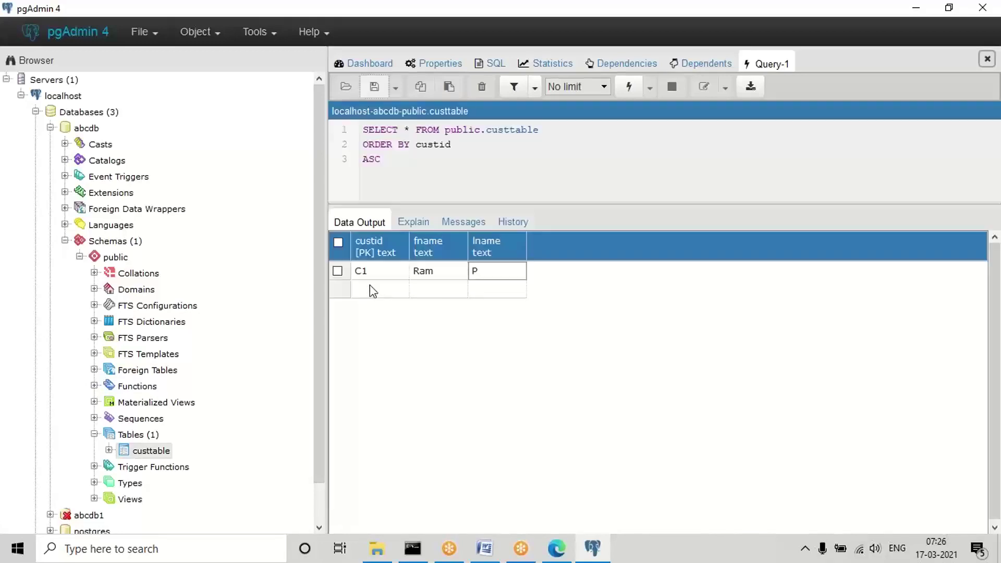
pyautogui.doubleClick(365, 291)
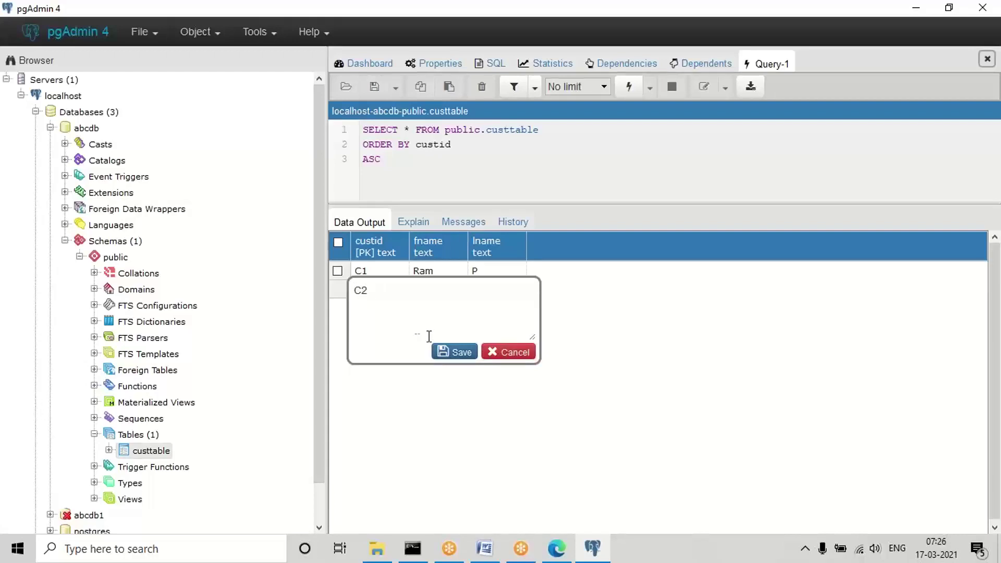
pyautogui.click(450, 353)
pyautogui.doubleClick(428, 298)
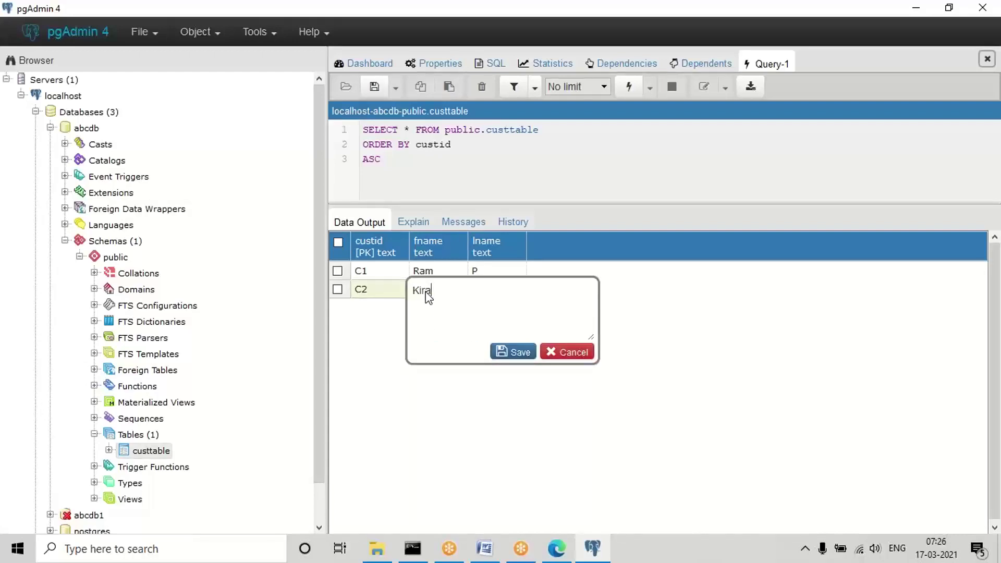
pyautogui.click(516, 355)
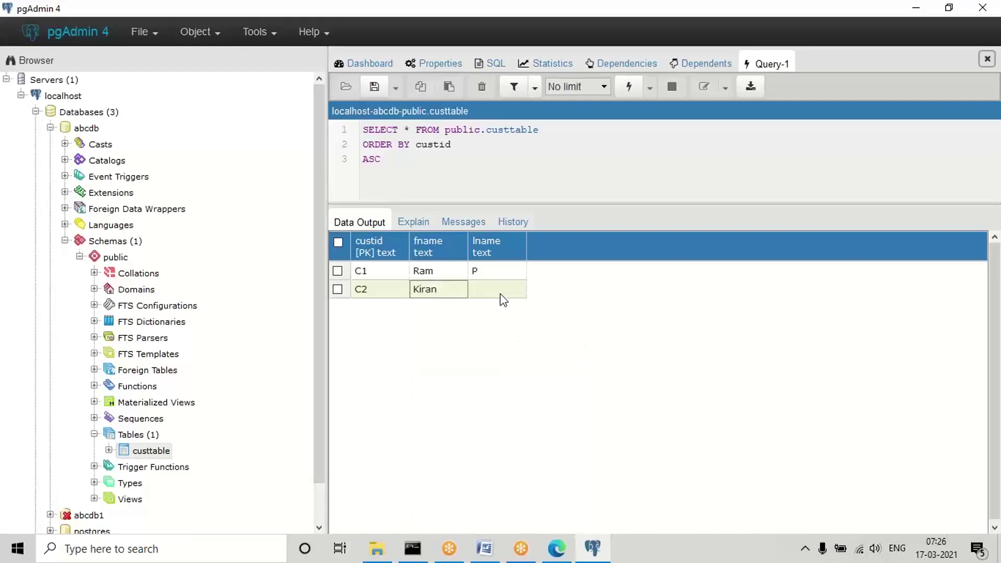
pyautogui.doubleClick(489, 294)
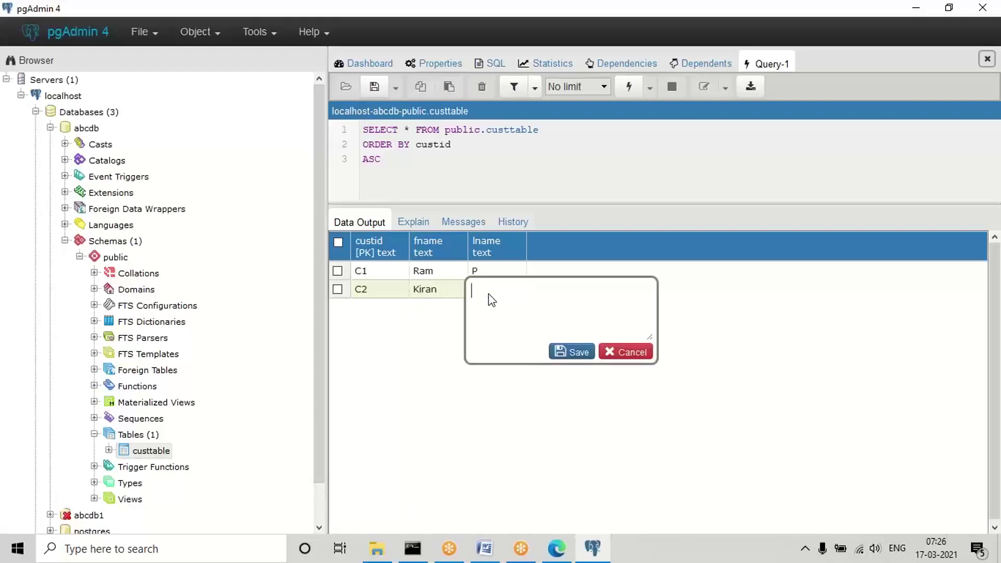
pyautogui.write('K')
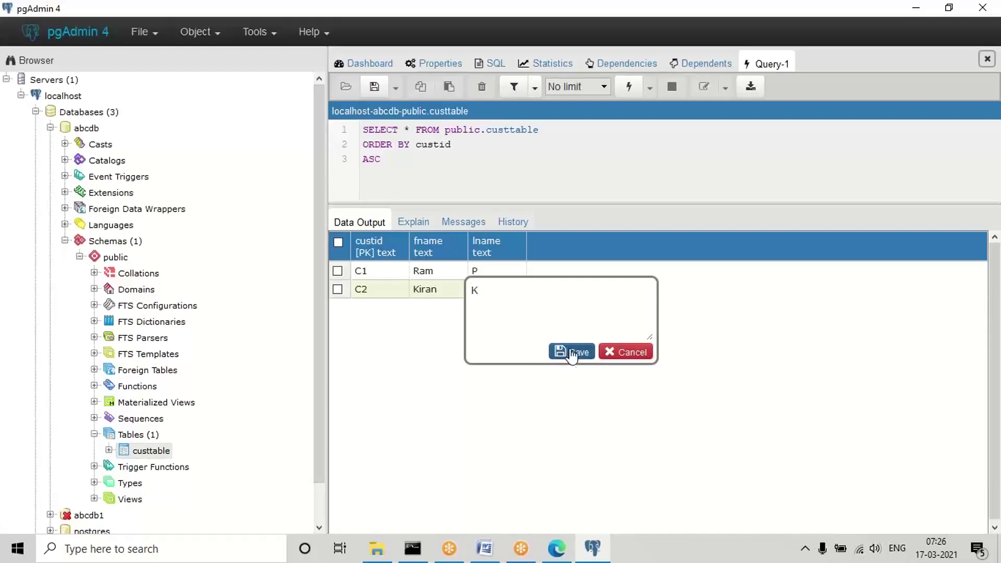
pyautogui.click(573, 353)
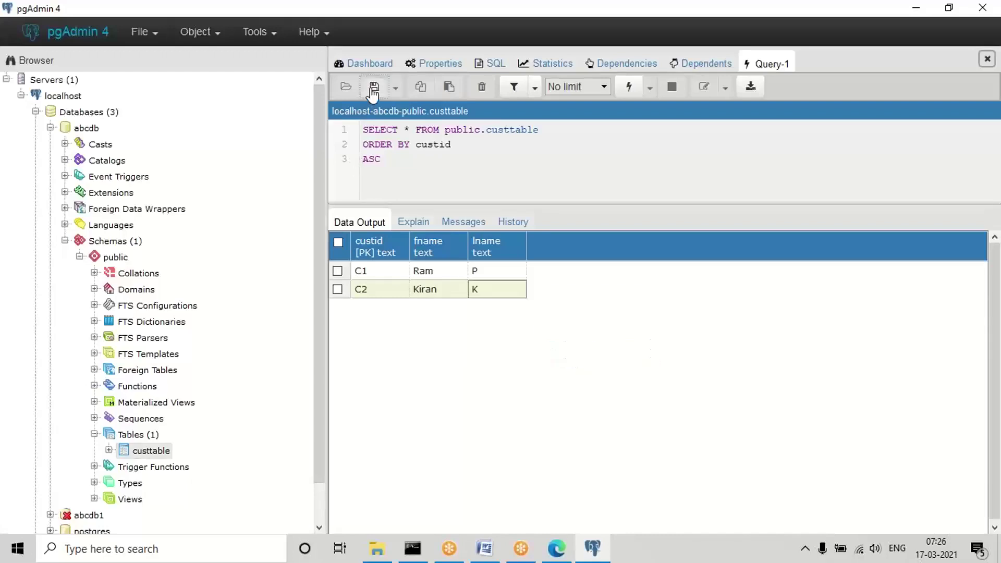
pyautogui.click(374, 87)
pyautogui.doubleClick(364, 311)
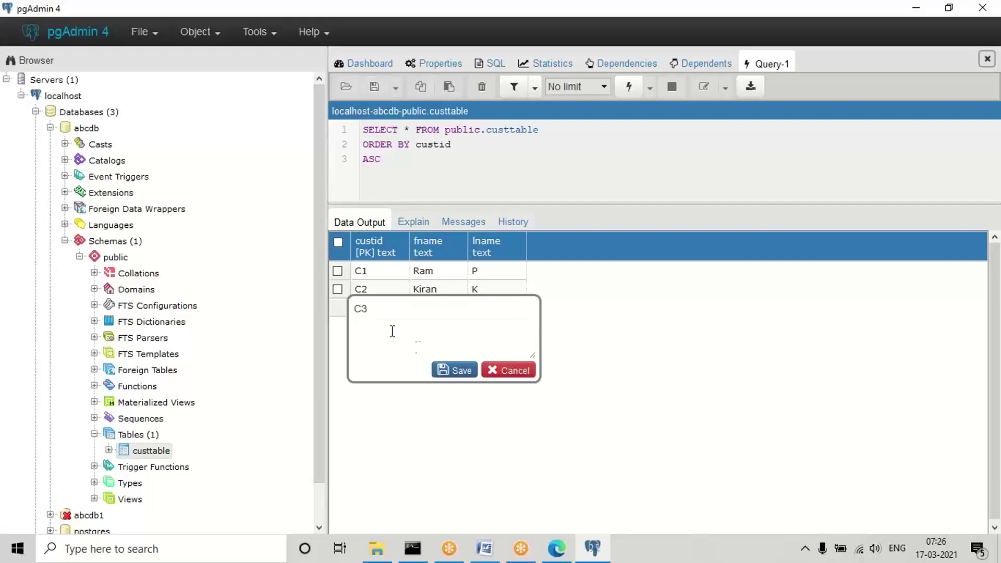
pyautogui.click(447, 371)
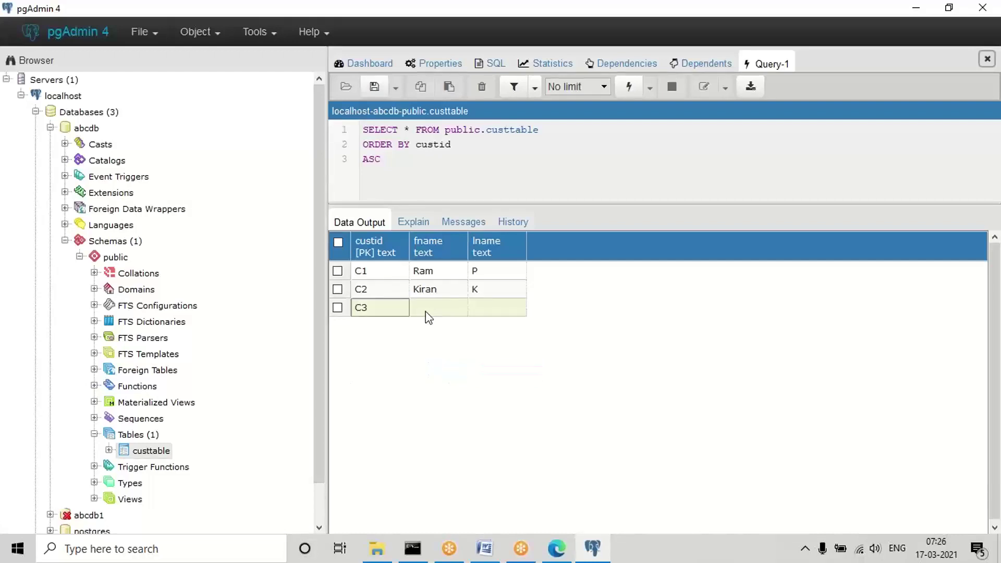
pyautogui.doubleClick(426, 312)
pyautogui.write('D')
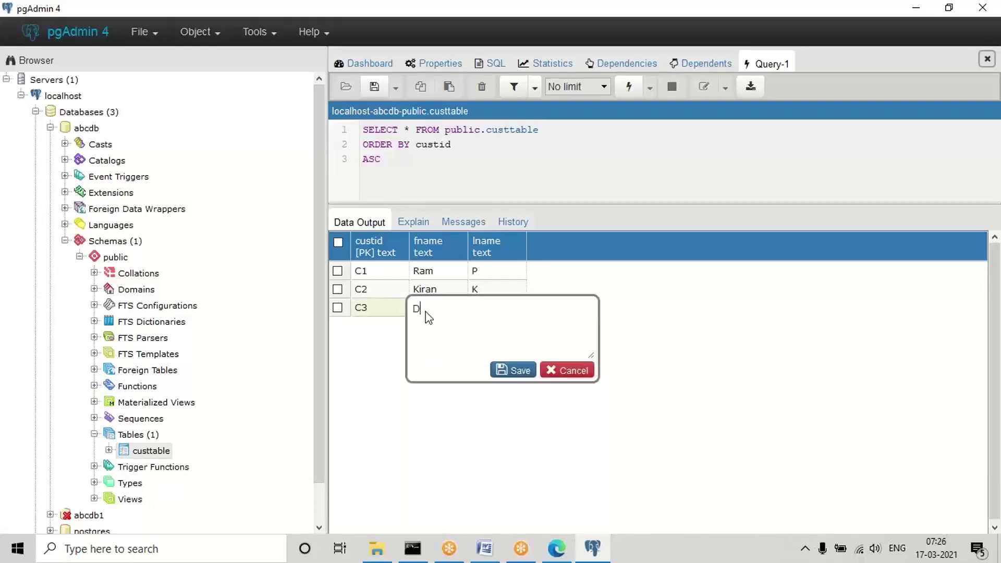
pyautogui.write('eep')
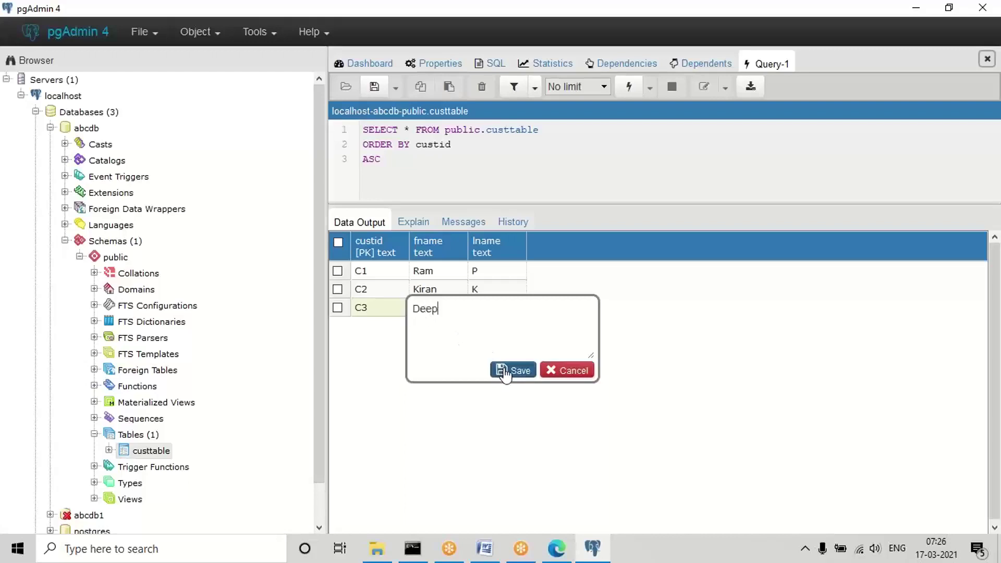
pyautogui.click(508, 371)
pyautogui.doubleClick(486, 310)
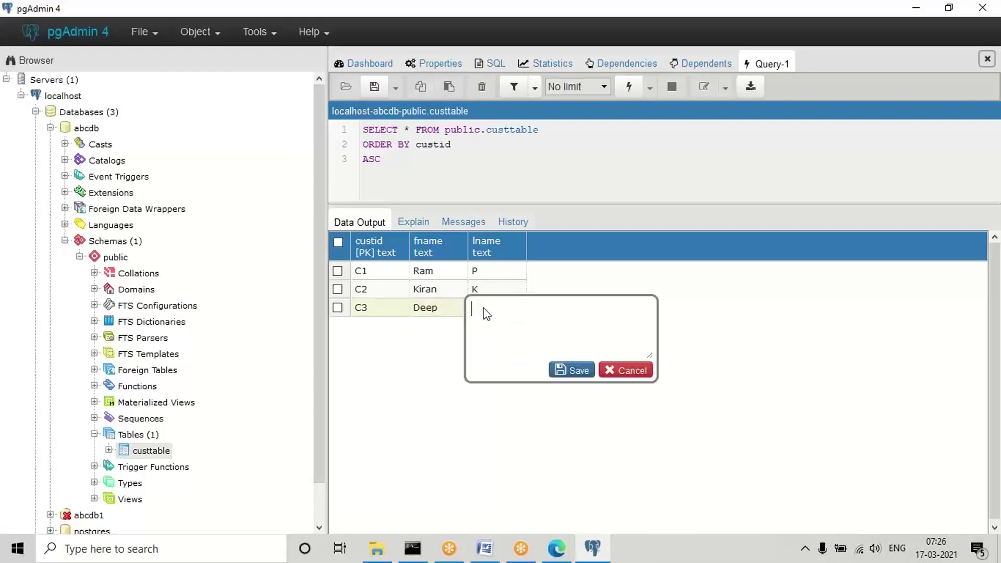
pyautogui.click(576, 375)
pyautogui.click(374, 86)
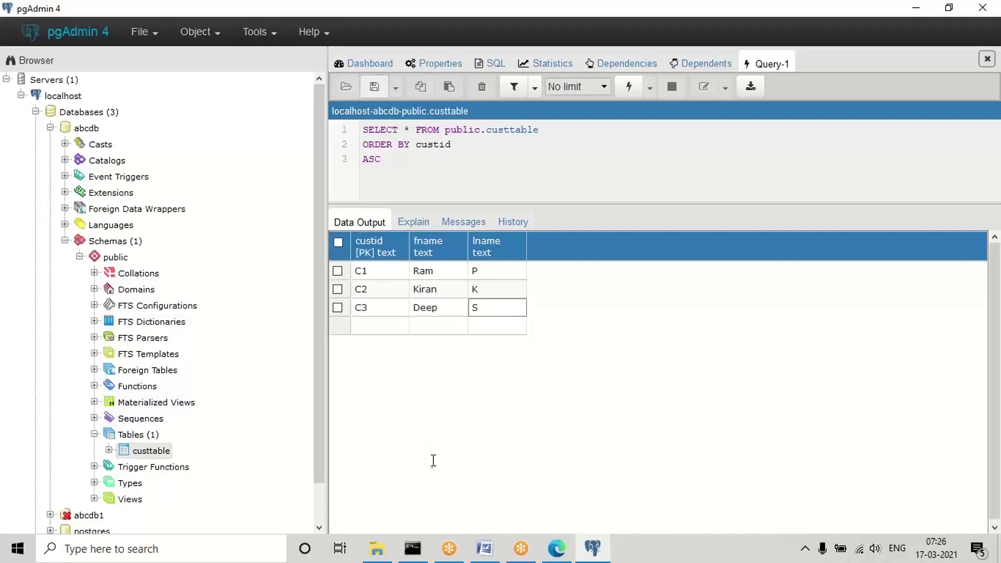
# Close pgAdmin 4, show the ALFA-ALFAAUTO-Work class tree in Dev Studio, then bring up the notes.
pyautogui.click(983, 8)
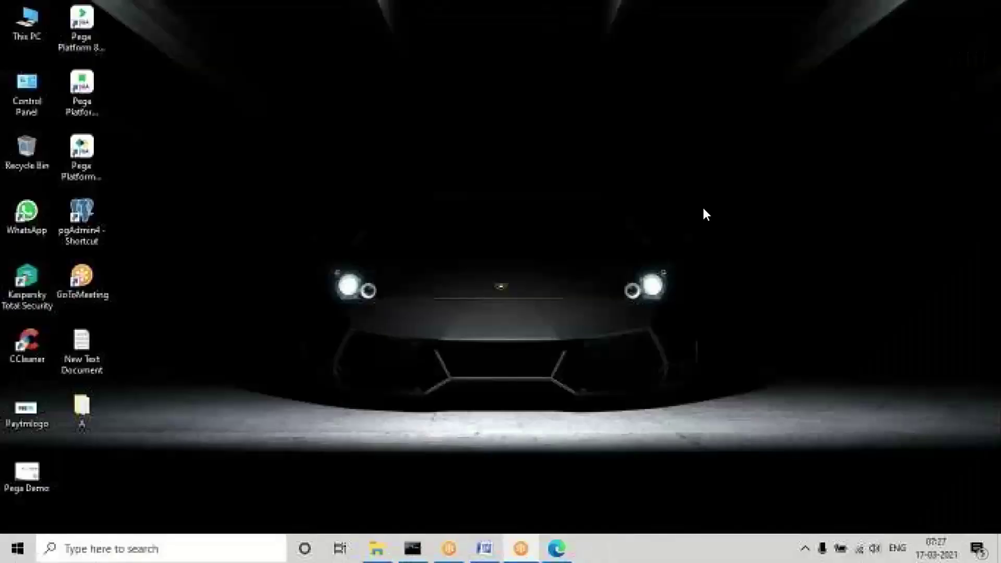
pyautogui.click(557, 548)
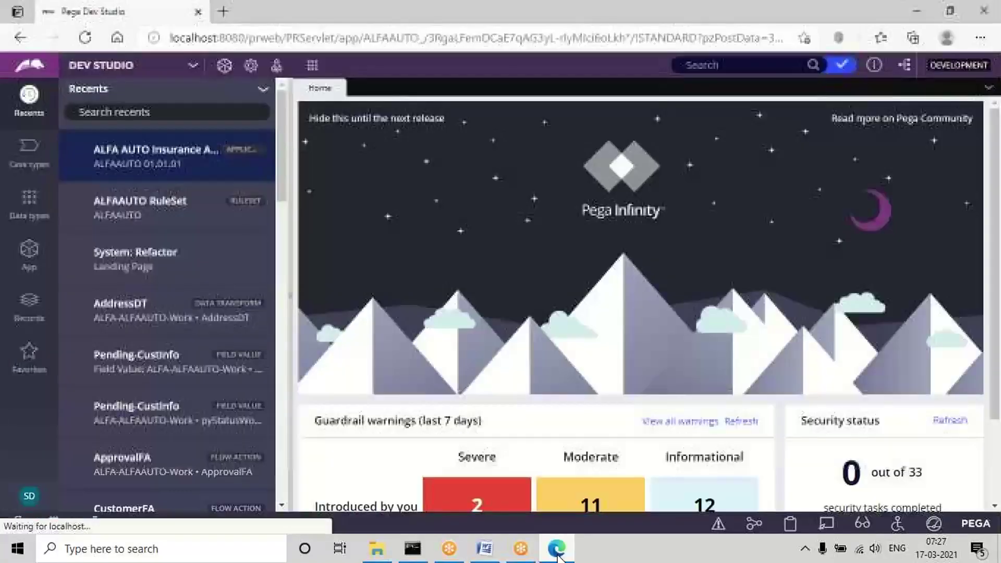
pyautogui.click(28, 251)
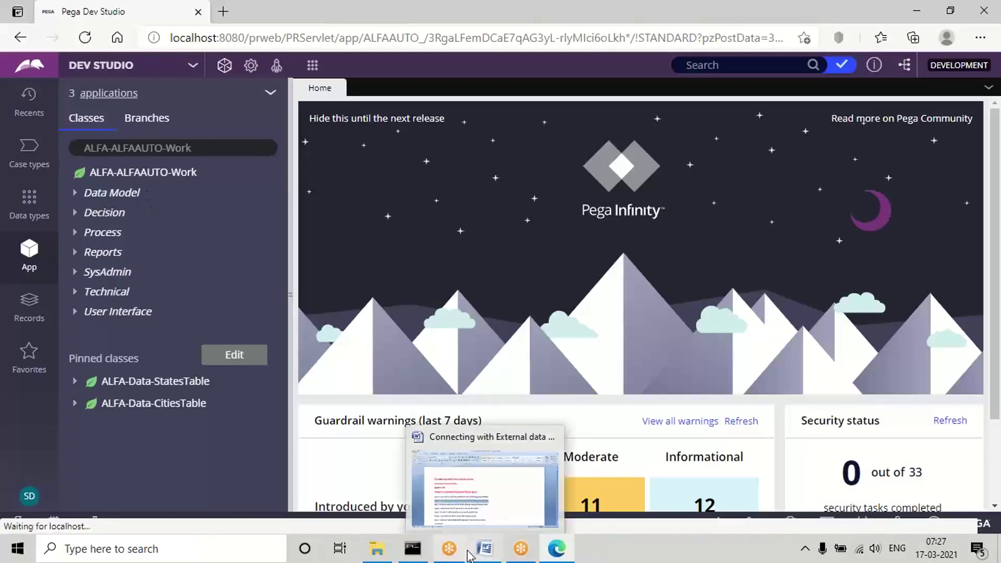
pyautogui.click(485, 548)
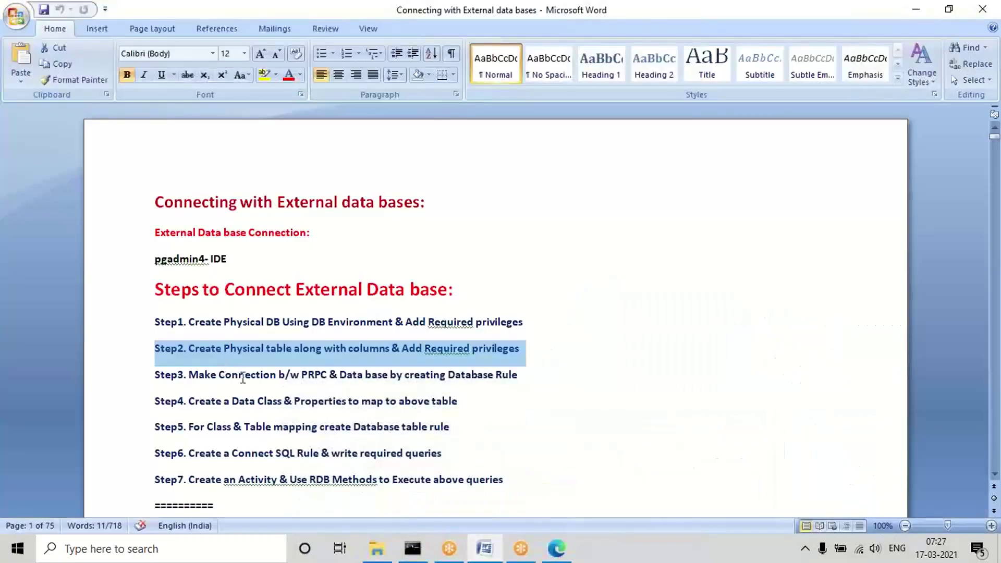
# Highlight the Step3 note on creating a Database rule, then minimize Word.
pyautogui.tripleClick(243, 376)
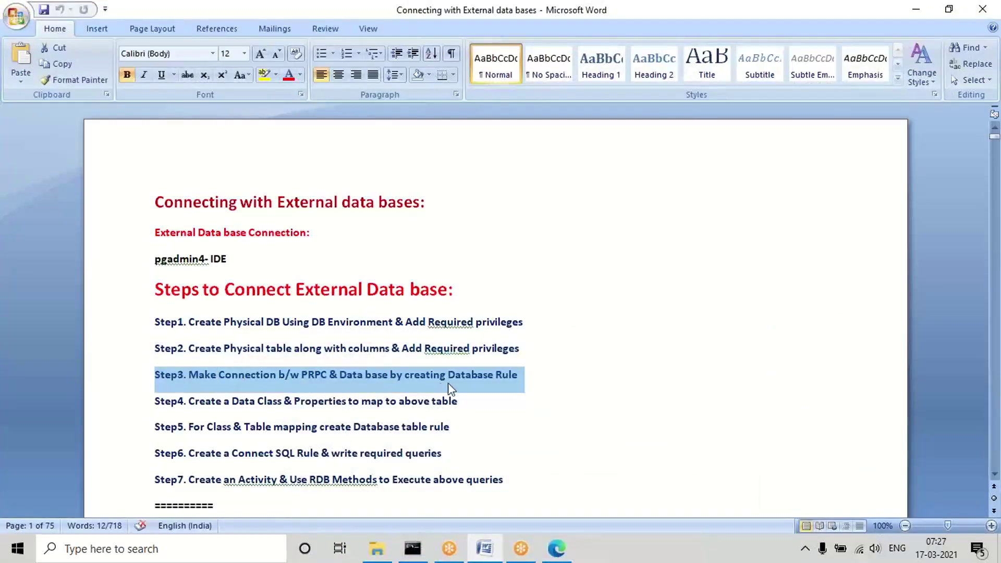
pyautogui.tripleClick(284, 372)
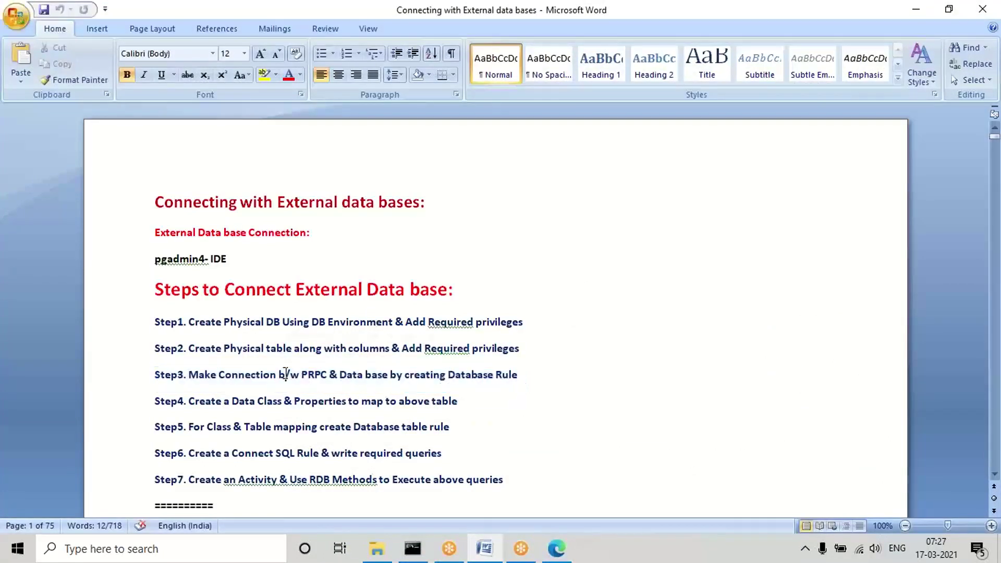
pyautogui.tripleClick(392, 375)
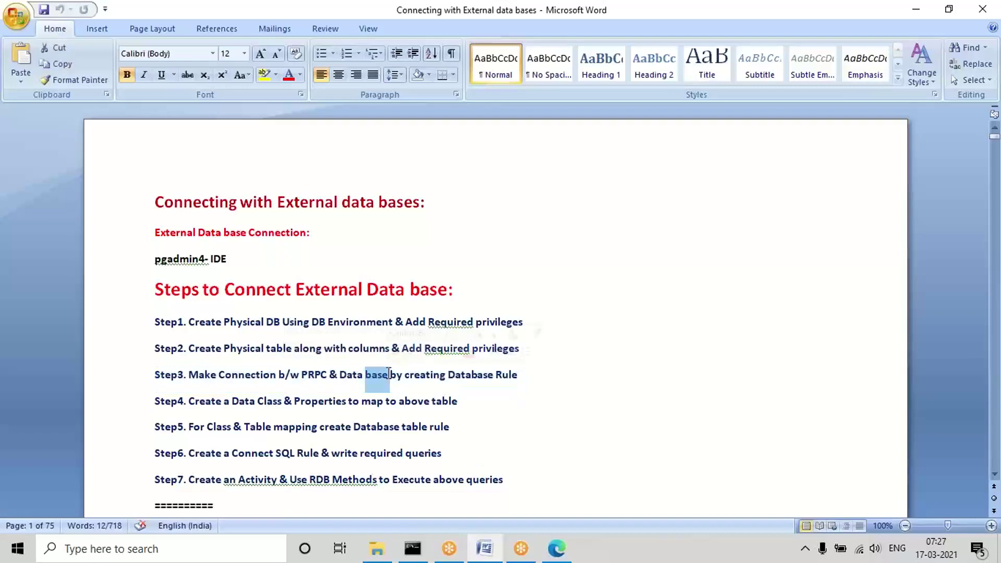
pyautogui.click(460, 372)
pyautogui.tripleClick(461, 373)
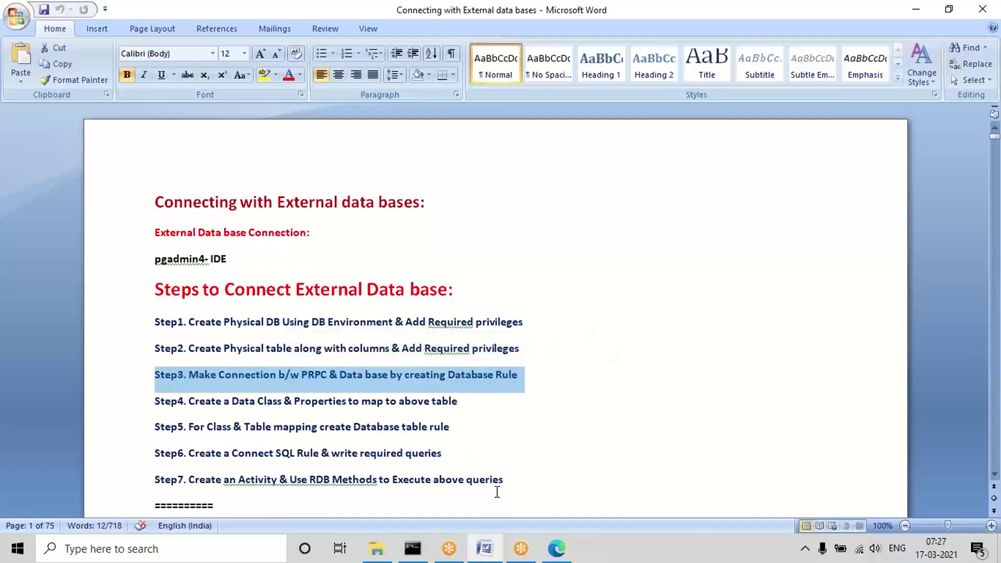
pyautogui.click(495, 549)
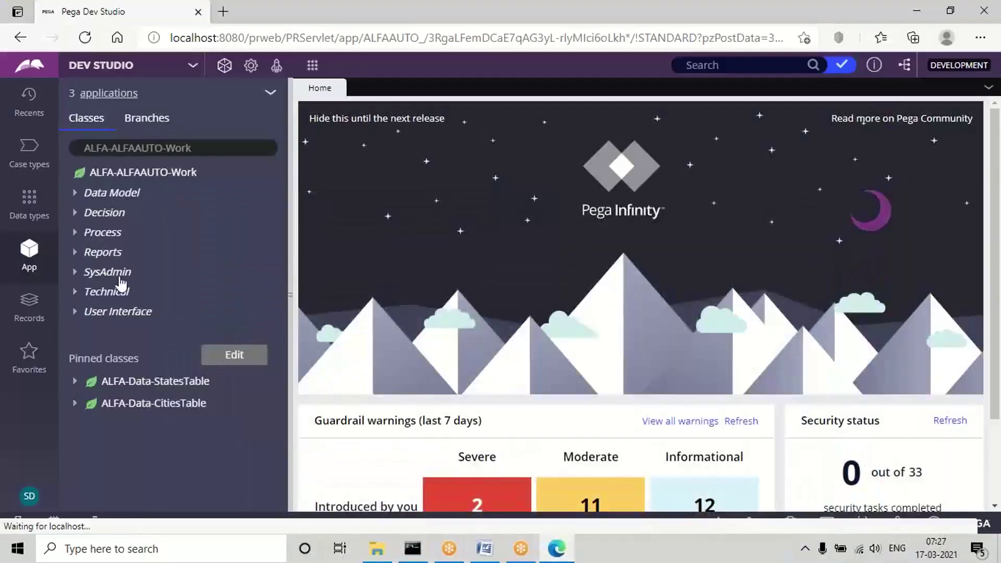
# Start a new Database rule from the SysAdmin category's Create menu in App Explorer.
pyautogui.click(107, 279)
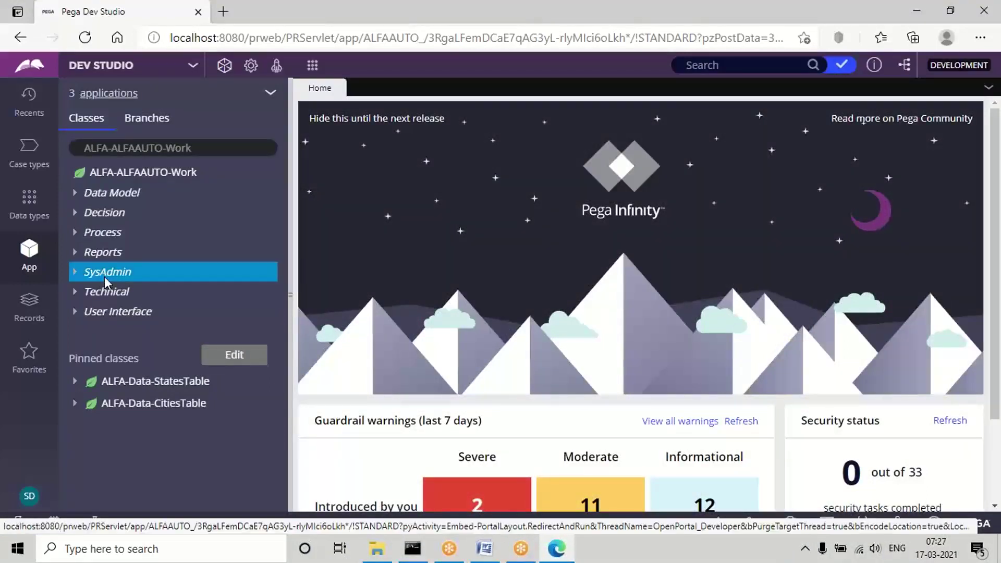
pyautogui.rightClick(104, 278)
pyautogui.moveTo(124, 290)
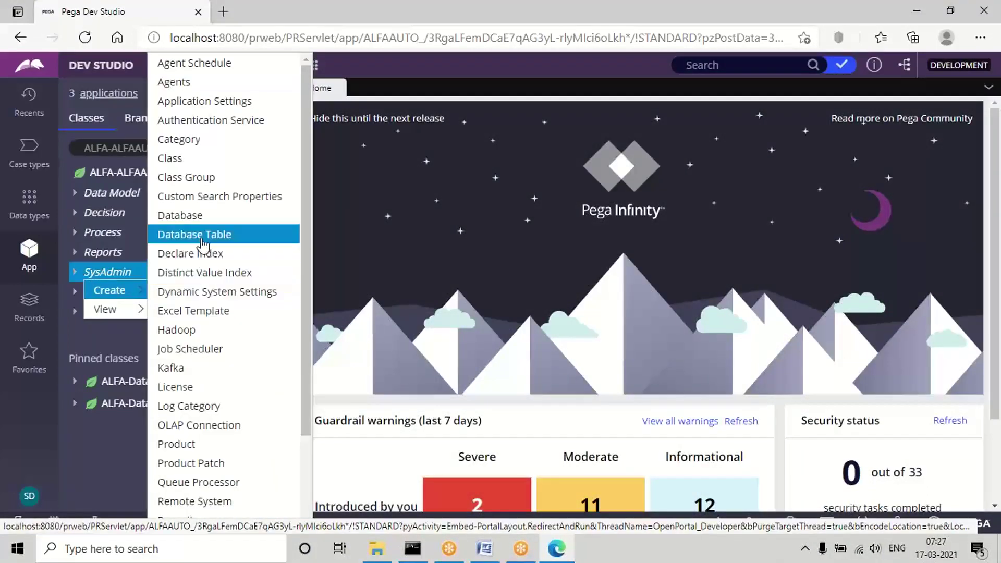
pyautogui.click(187, 223)
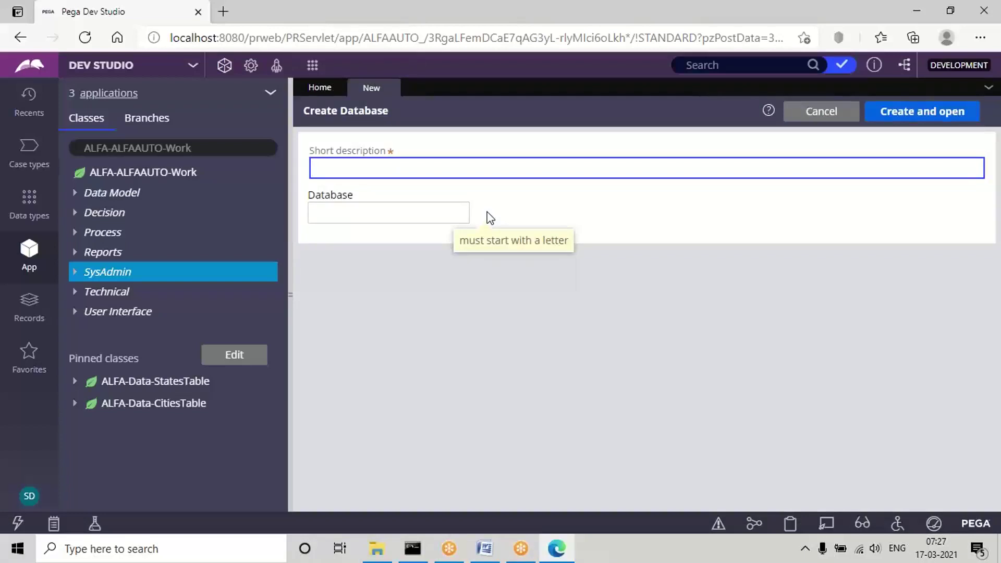
# Enter ABCDB as short description and database name, then create and open the rule.
pyautogui.click(338, 164)
pyautogui.write('ABCD')
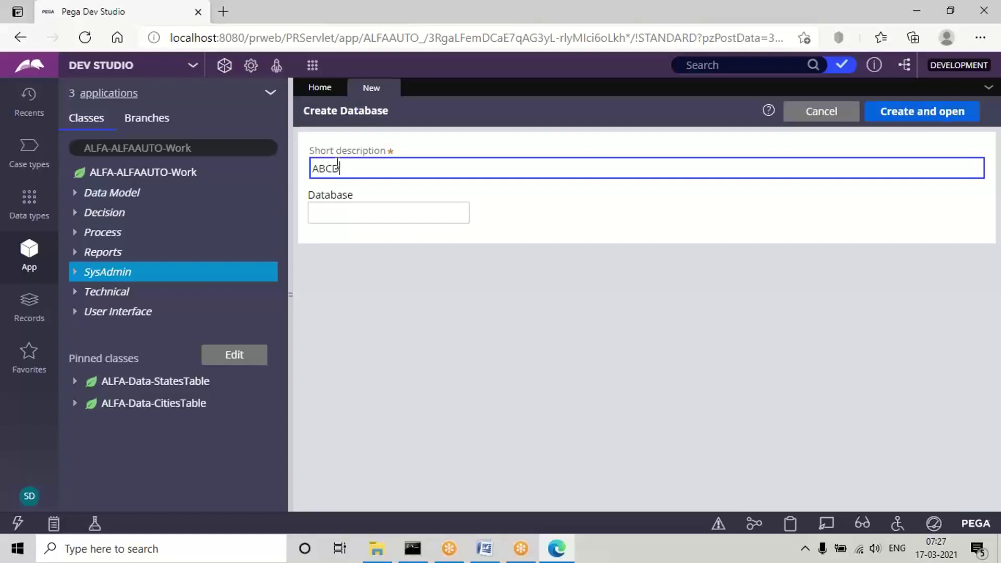
pyautogui.write('N')
pyautogui.doubleClick(321, 165)
pyautogui.hotkey('ctrl', 'c')
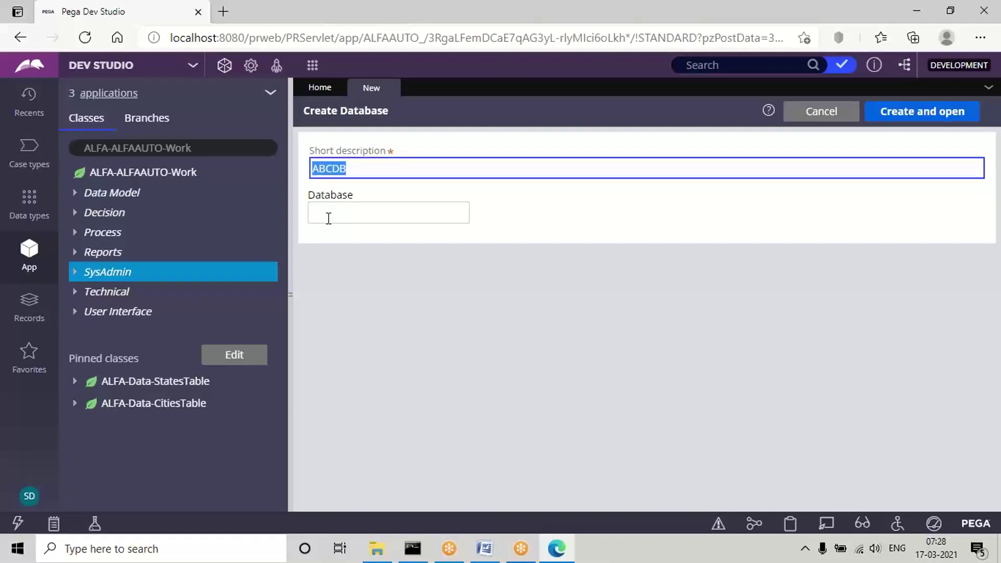
pyautogui.click(329, 218)
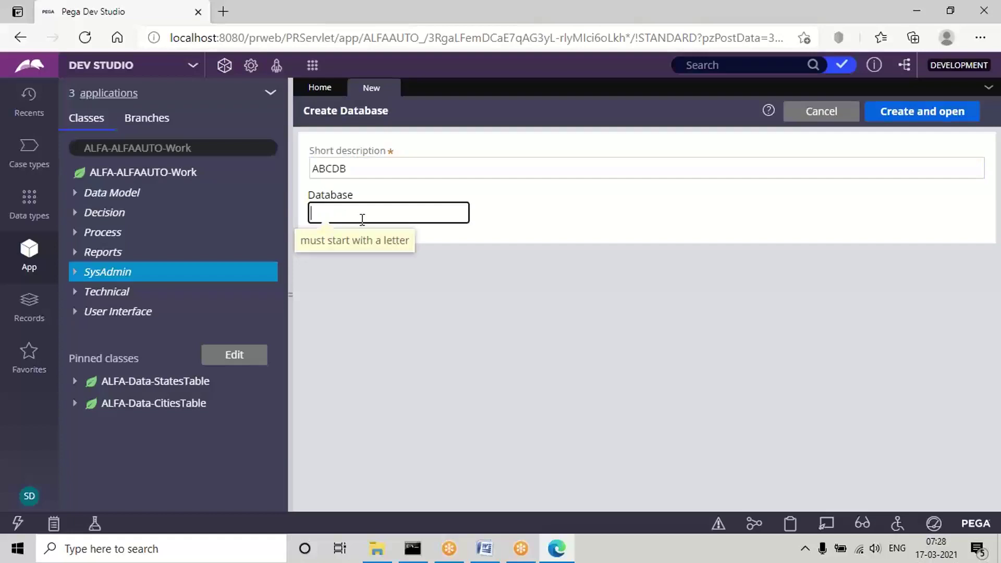
pyautogui.hotkey('ctrl', 'v')
pyautogui.click(556, 300)
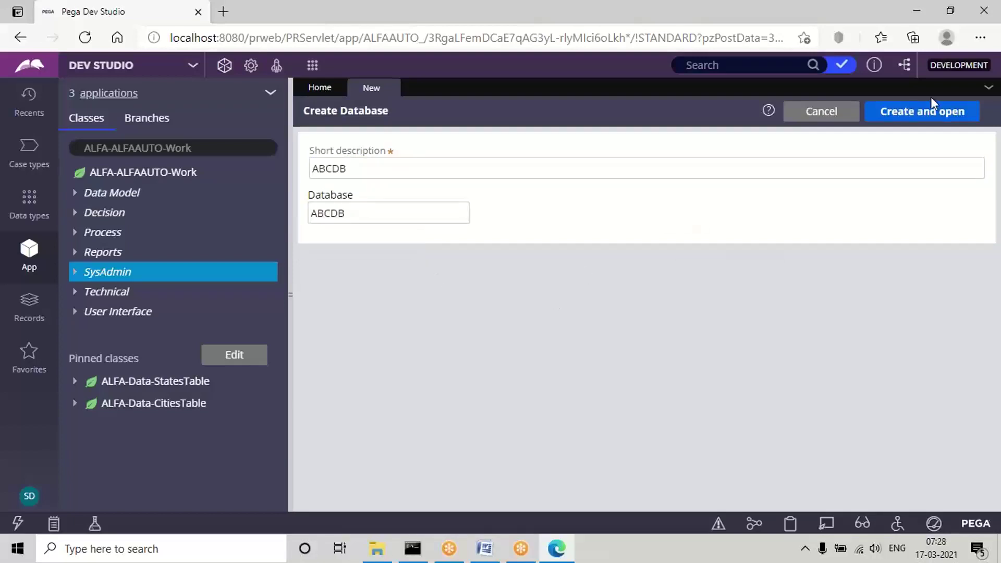
pyautogui.click(929, 114)
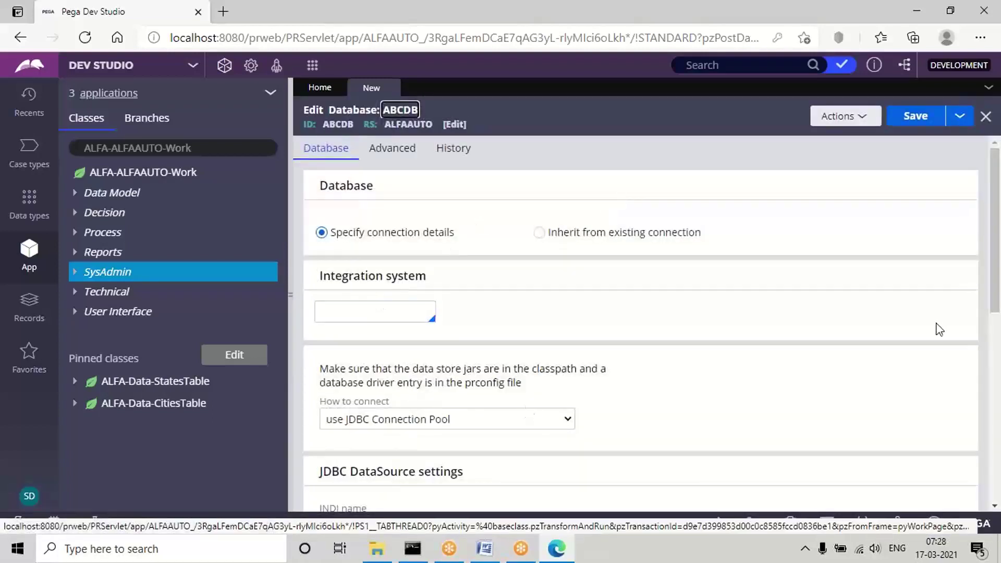
# Set ABCDB's connection method to 'use JDBC URL listed below' and collapse the Classes panel.
pyautogui.scroll(-3, 996, 266)
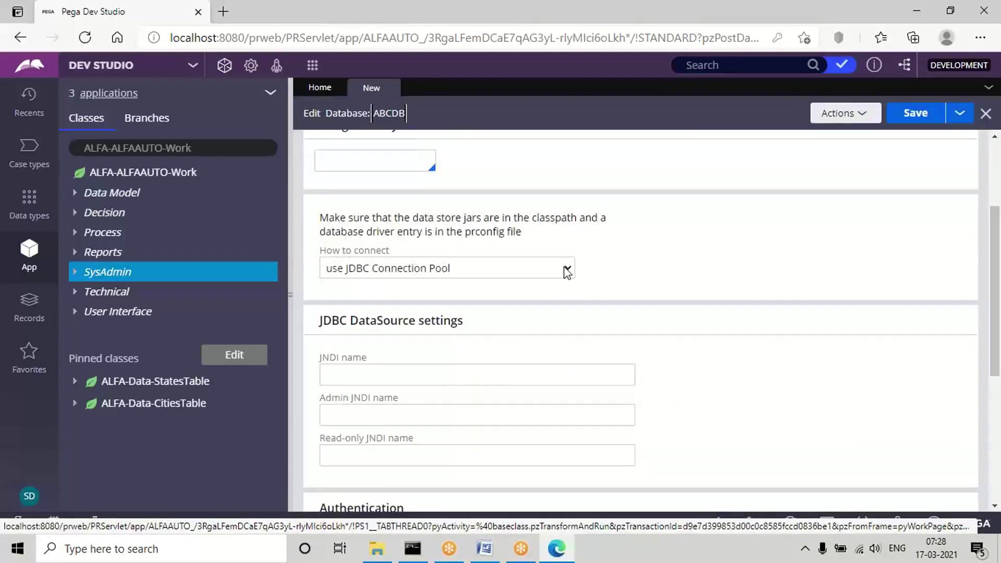
pyautogui.click(567, 270)
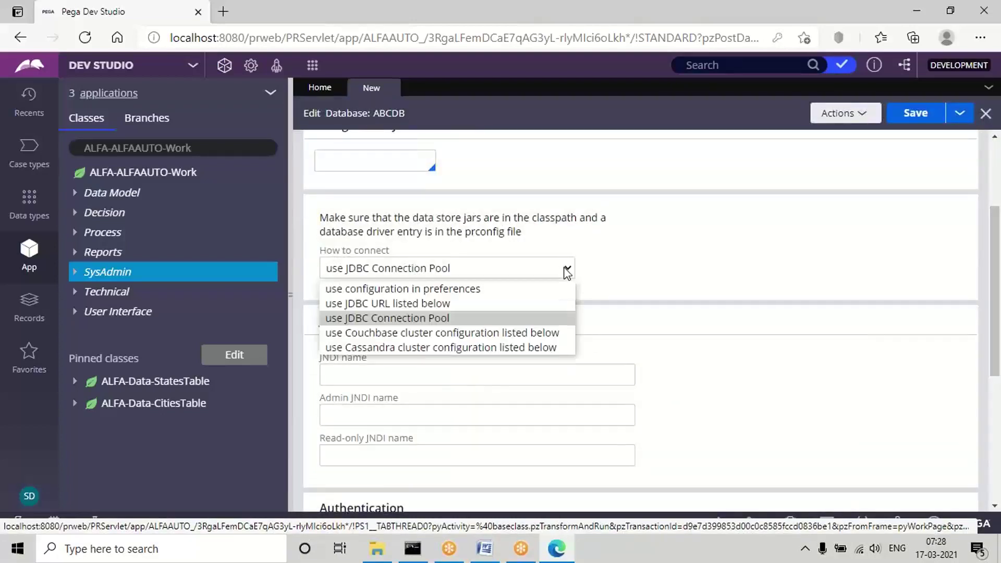
pyautogui.click(399, 302)
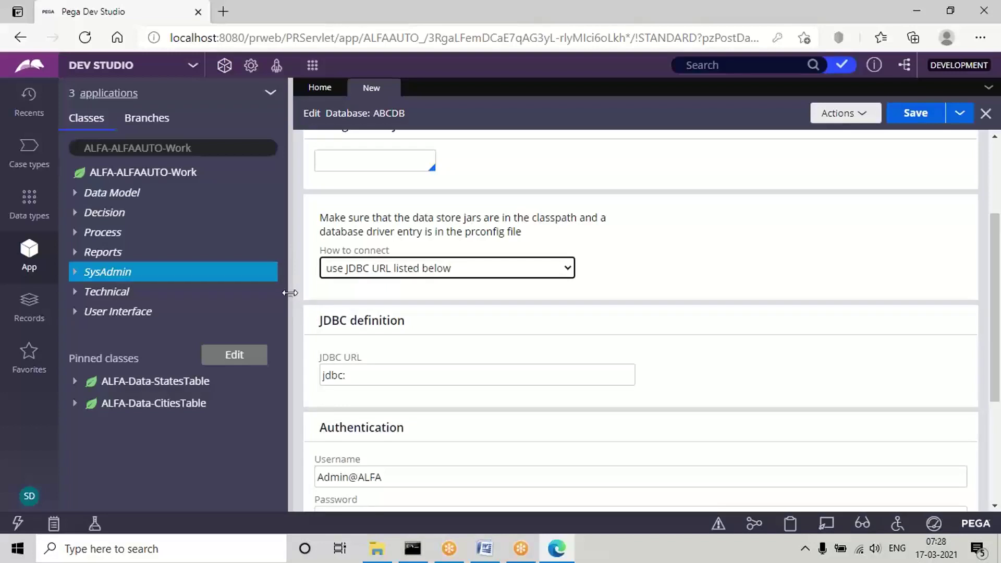
pyautogui.moveTo(290, 293); pyautogui.dragTo(68, 313)
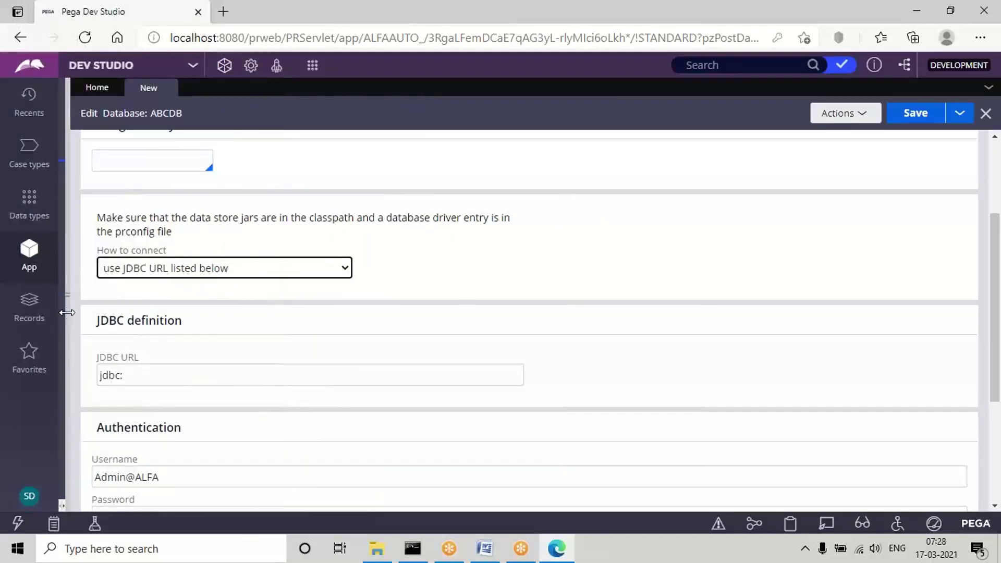
# Open the context file from C:\PRPCPersonalEdition\tomcat\conf in Notepad.
pyautogui.click(375, 551)
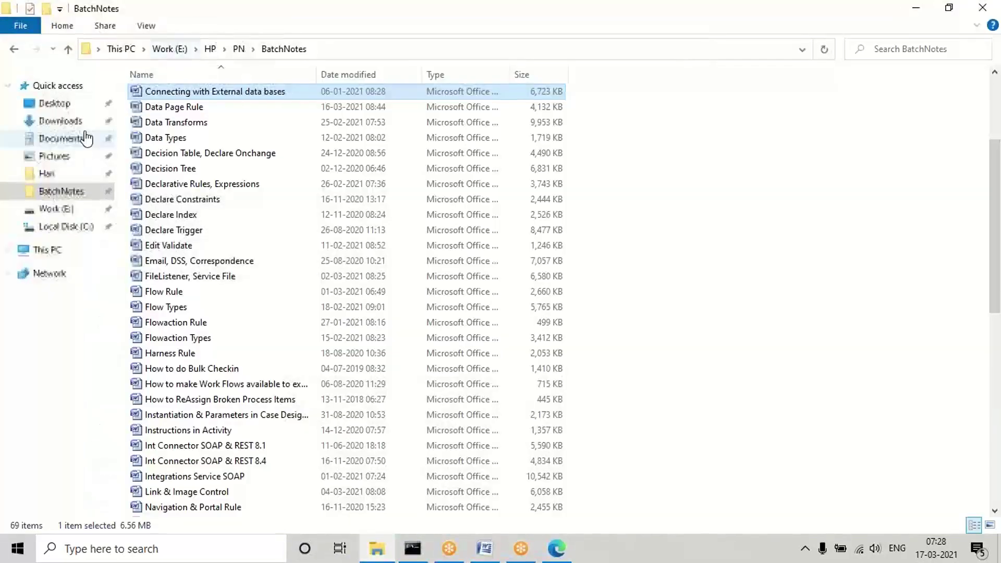
pyautogui.click(61, 227)
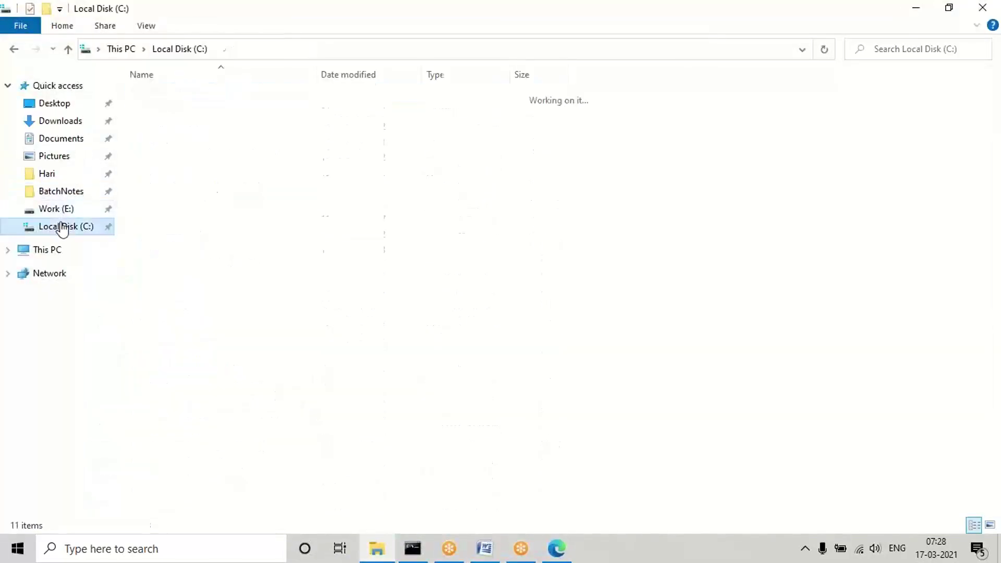
pyautogui.click(197, 205)
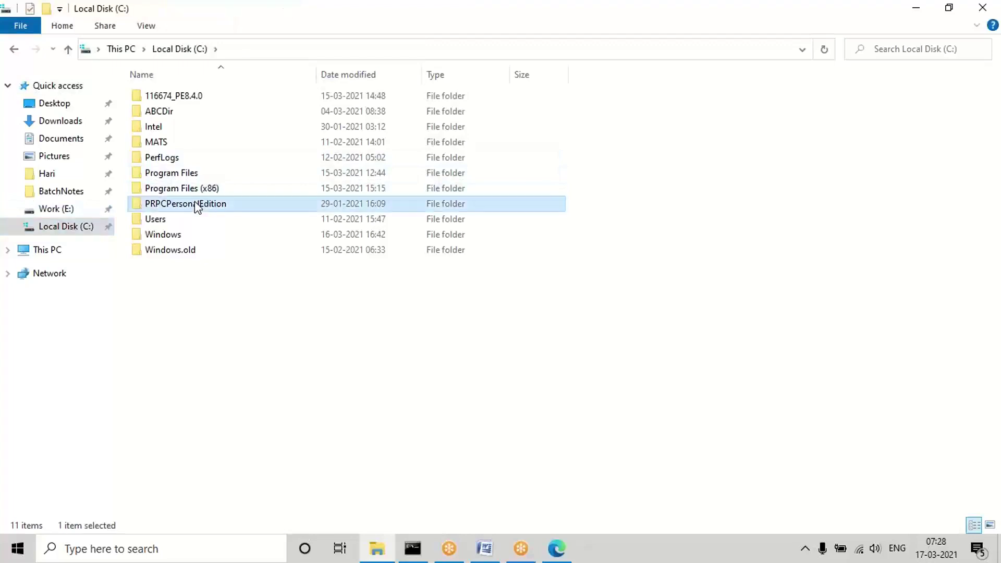
pyautogui.doubleClick(197, 205)
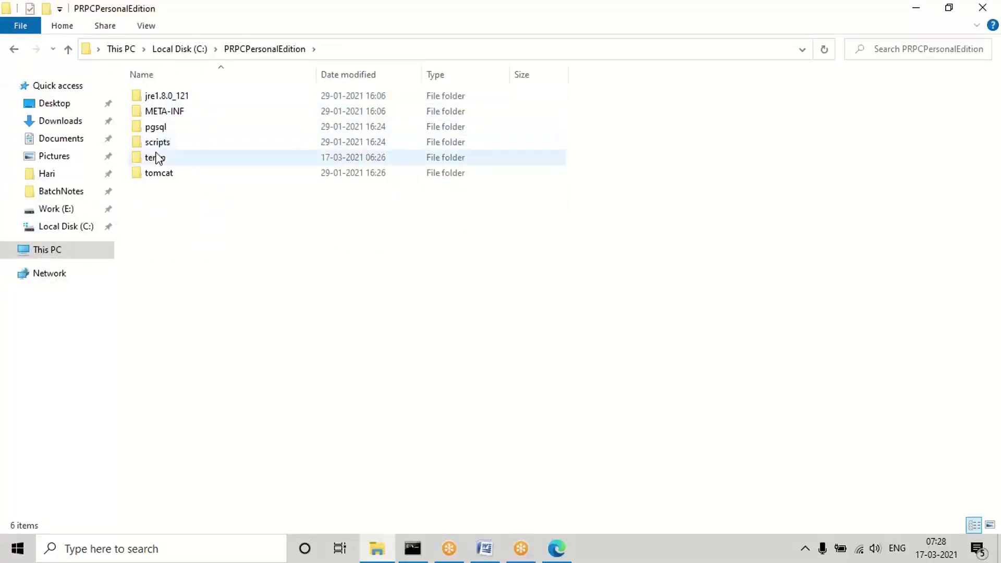
pyautogui.doubleClick(157, 174)
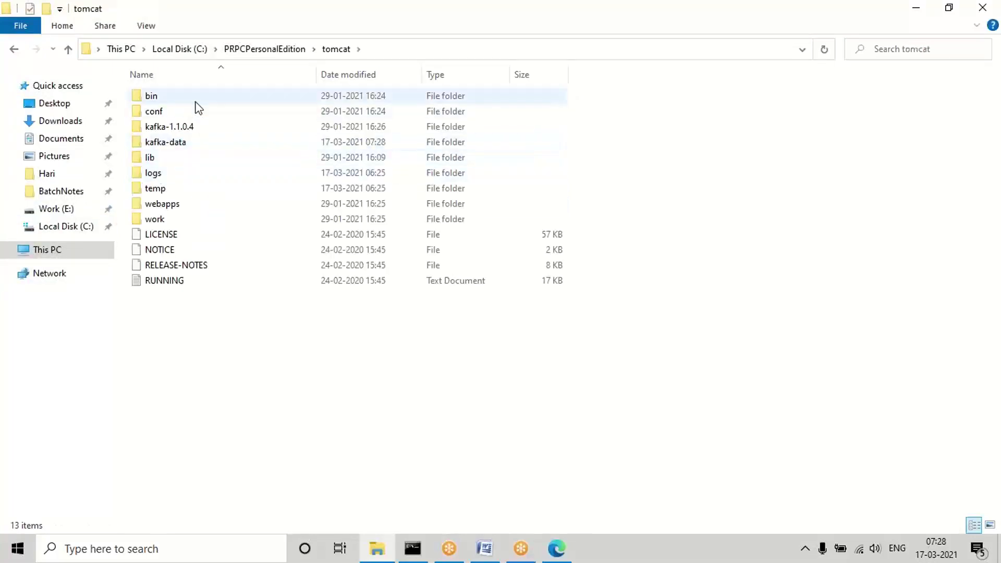
pyautogui.doubleClick(161, 116)
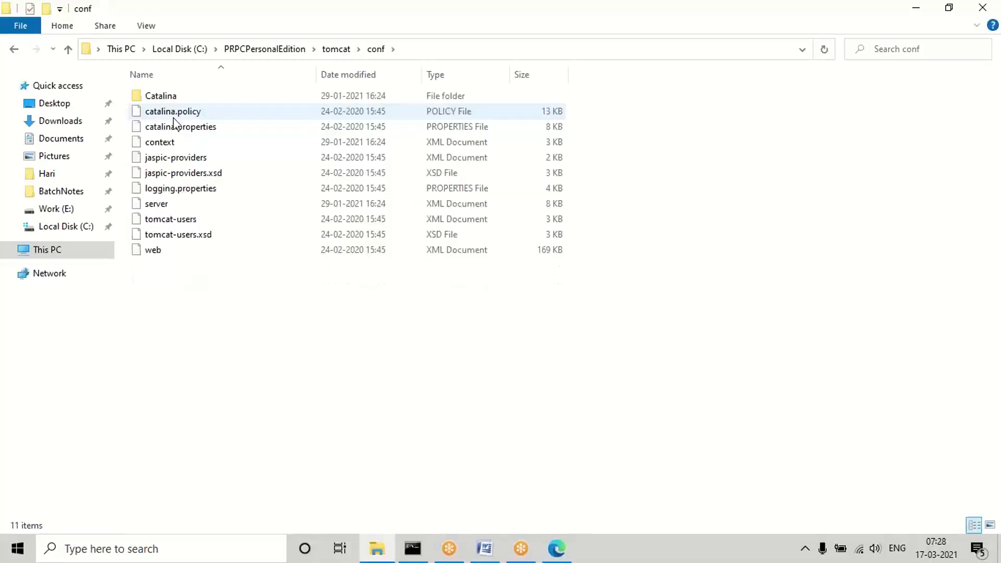
pyautogui.click(159, 143)
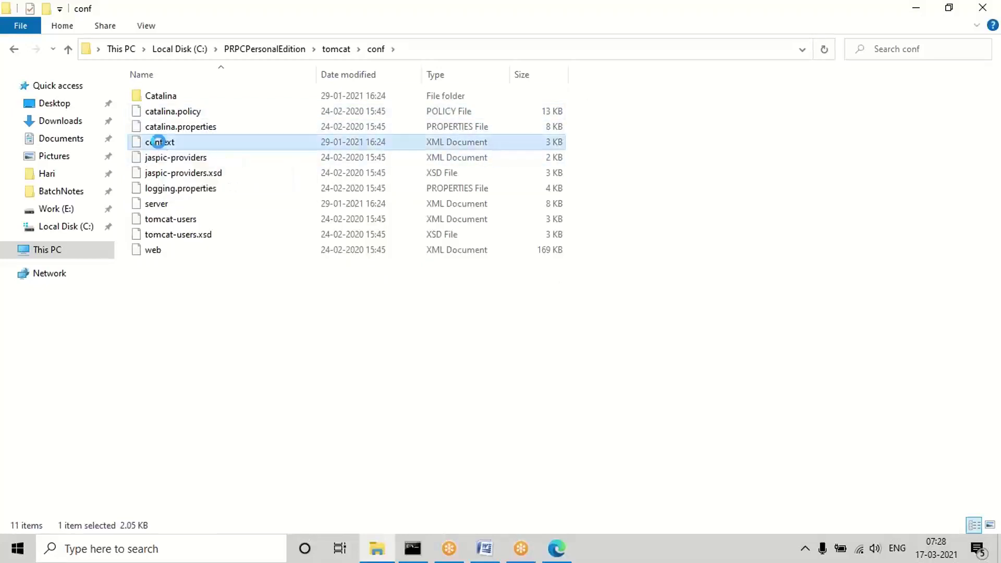
pyautogui.rightClick(159, 142)
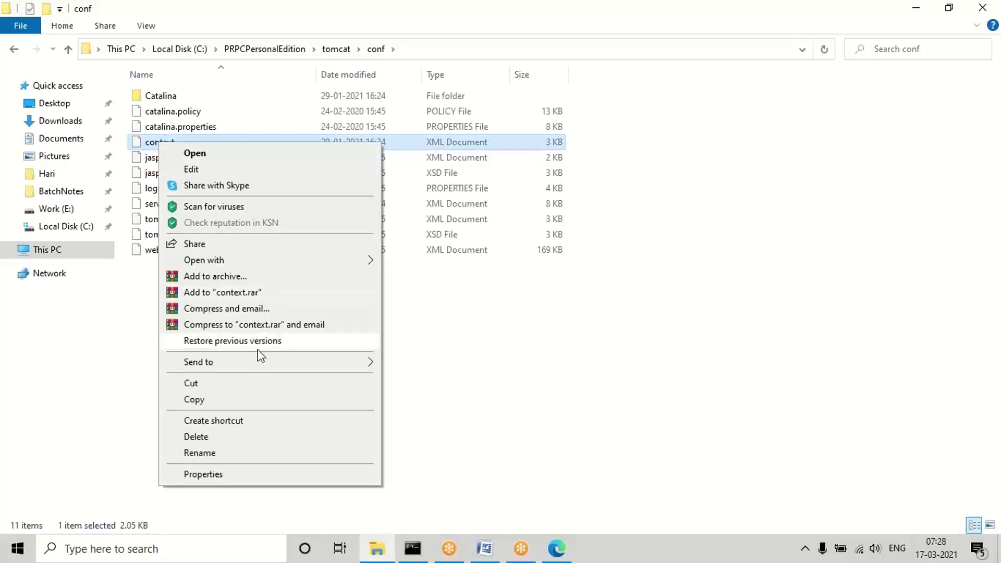
pyautogui.moveTo(267, 264)
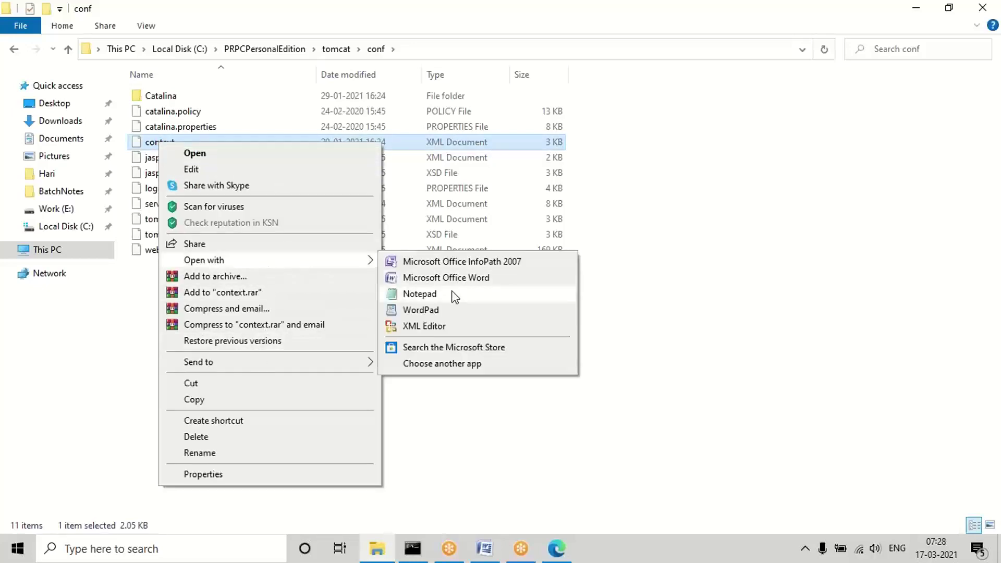
pyautogui.click(436, 295)
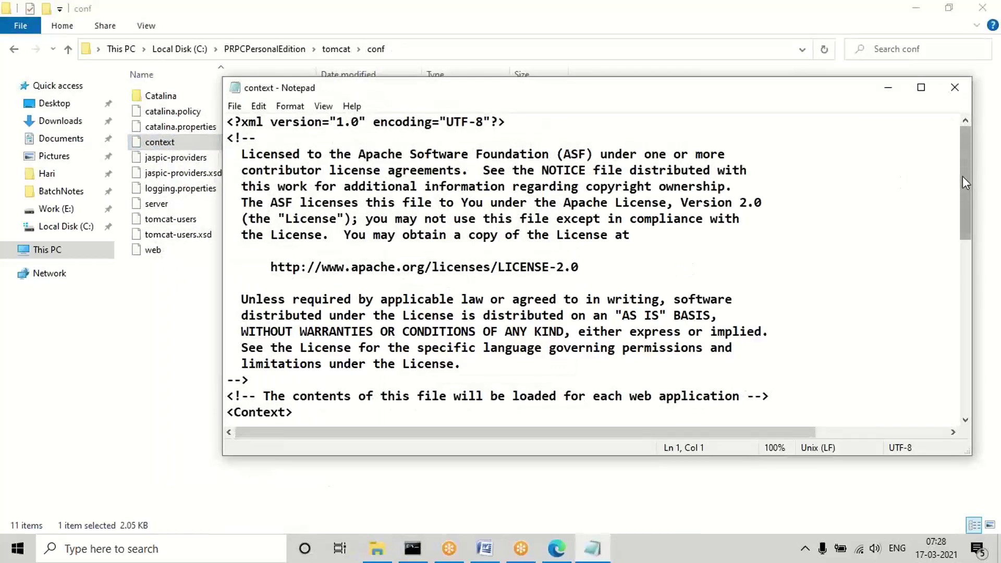
# Copy 'jdbc:postgresql://localhost:5432/' from the PegaRULES Resource url in the context file.
pyautogui.moveTo(963, 177); pyautogui.dragTo(988, 347)
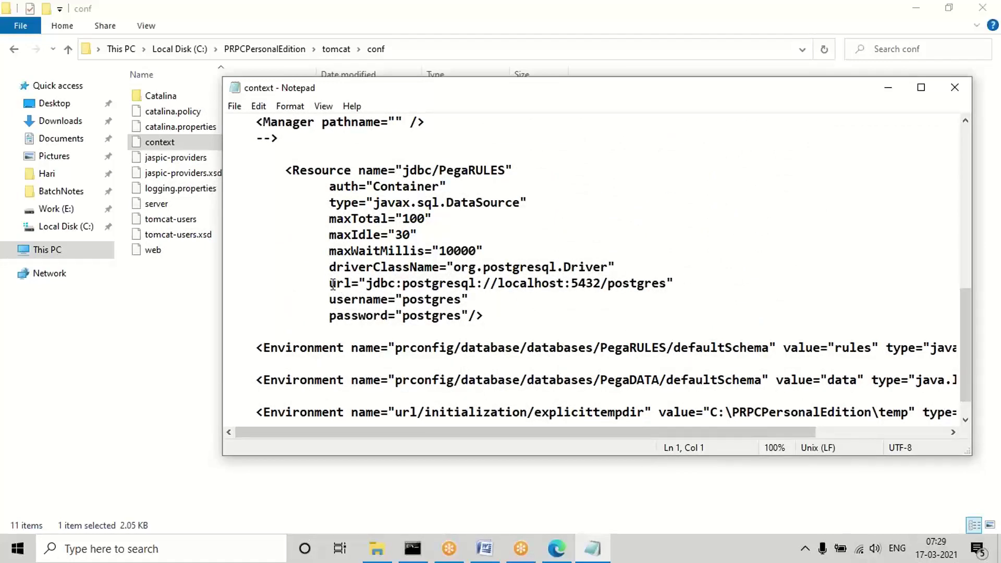
pyautogui.moveTo(367, 283); pyautogui.dragTo(600, 283)
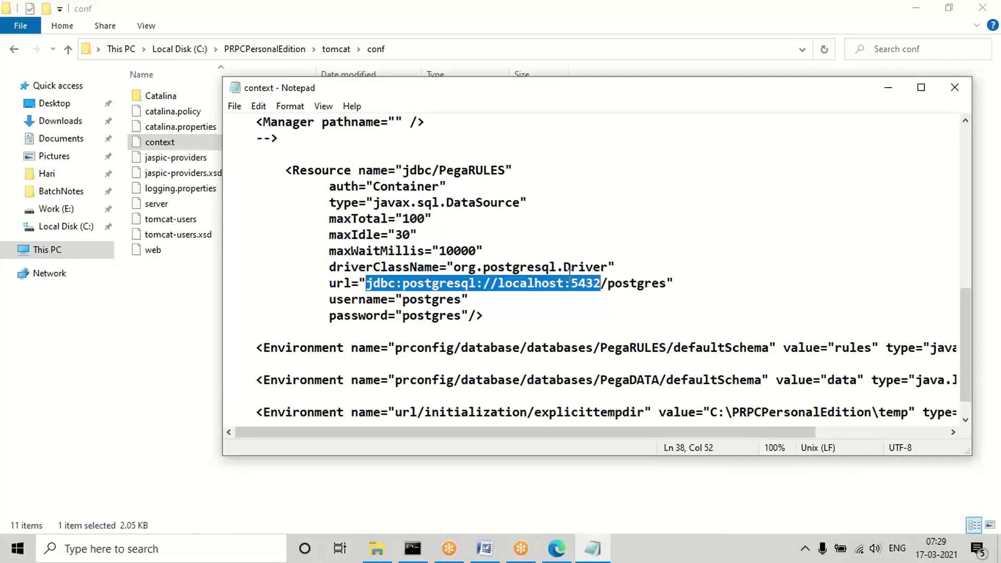
pyautogui.moveTo(608, 283); pyautogui.dragTo(368, 286)
pyautogui.hotkey('ctrl', 'c')
pyautogui.click(556, 547)
# Paste the prefix into ABCDB's JDBC URL so it reads jdbc:postgresql://localhost:5432/abcdb.
pyautogui.click(166, 372)
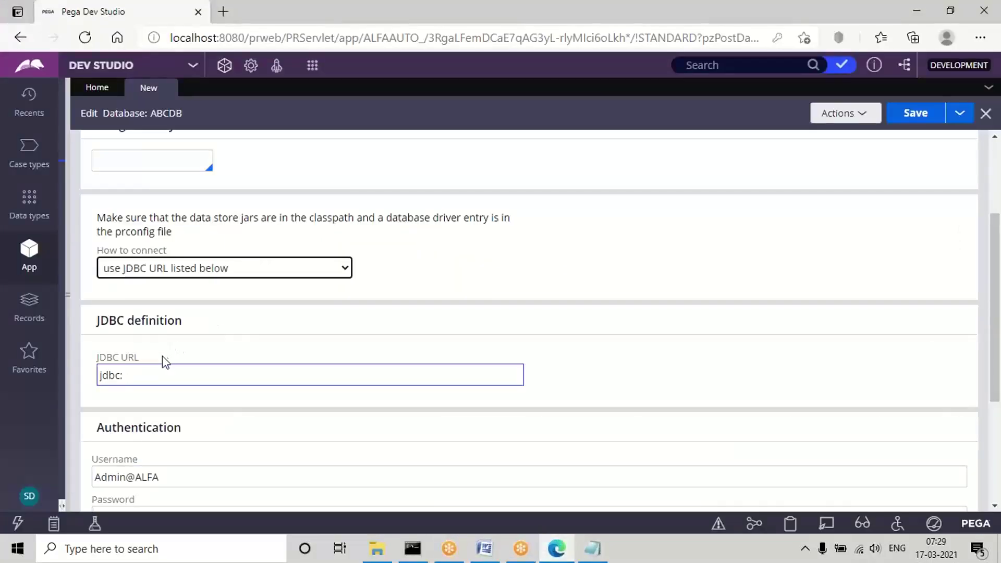
pyautogui.doubleClick(114, 375)
pyautogui.hotkey('ctrl', 'v')
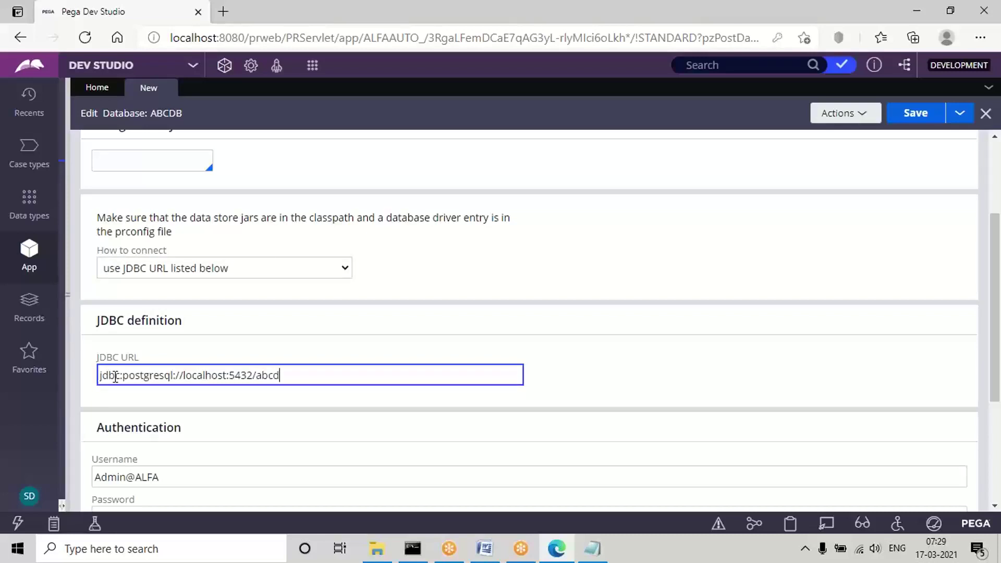
pyautogui.tripleClick(249, 368)
pyautogui.click(269, 375)
pyautogui.doubleClick(244, 375)
pyautogui.doubleClick(276, 375)
pyautogui.tripleClick(203, 373)
pyautogui.click(240, 433)
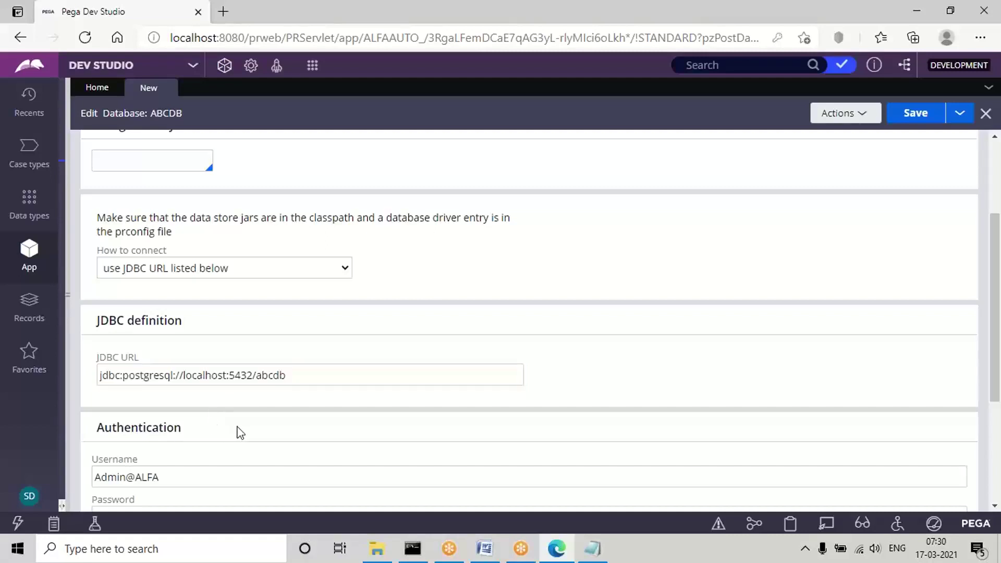
# Clear the old value from the ABCDB connection's Username field.
pyautogui.scroll(-4, 240, 433)
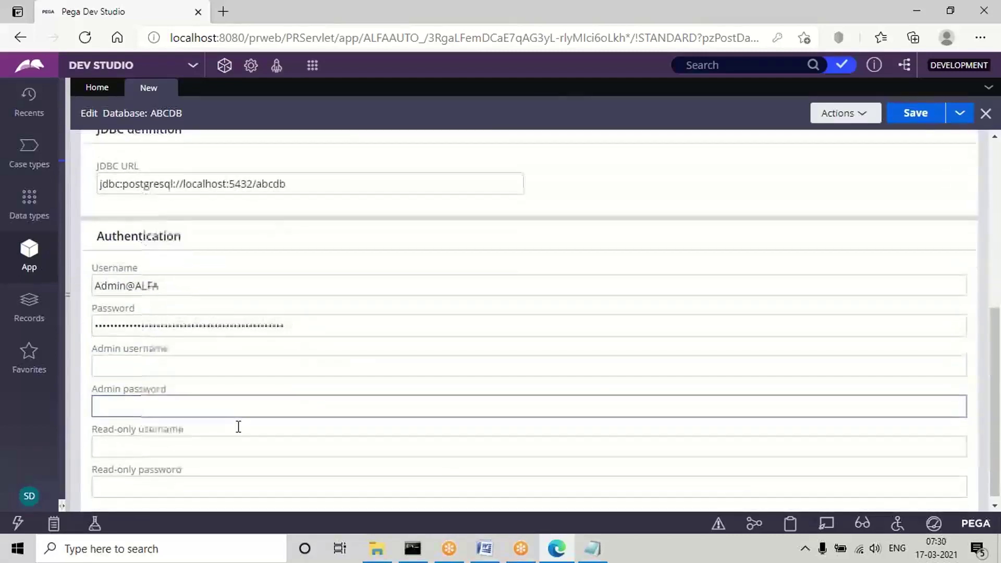
pyautogui.click(422, 480)
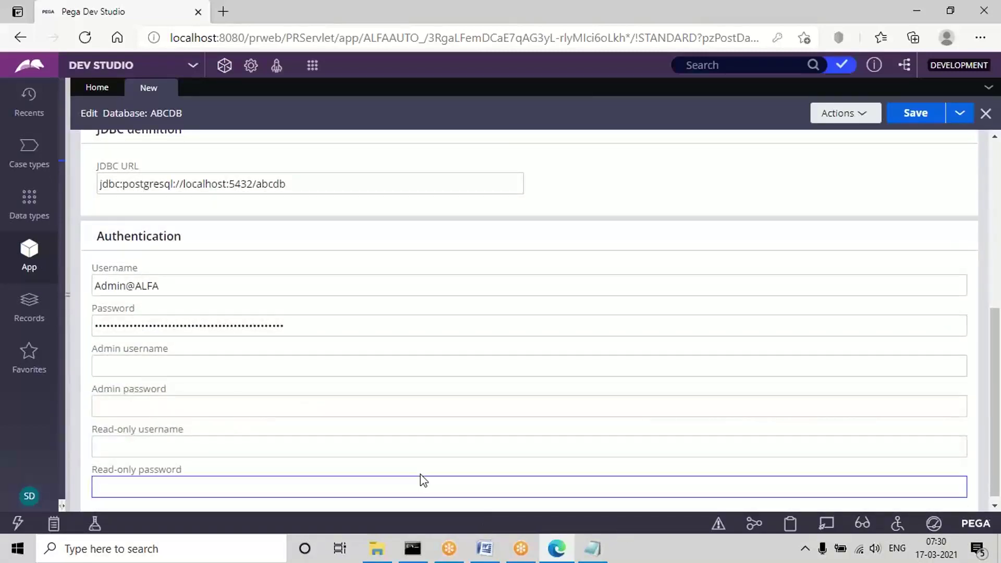
pyautogui.click(197, 278)
pyautogui.click(163, 324)
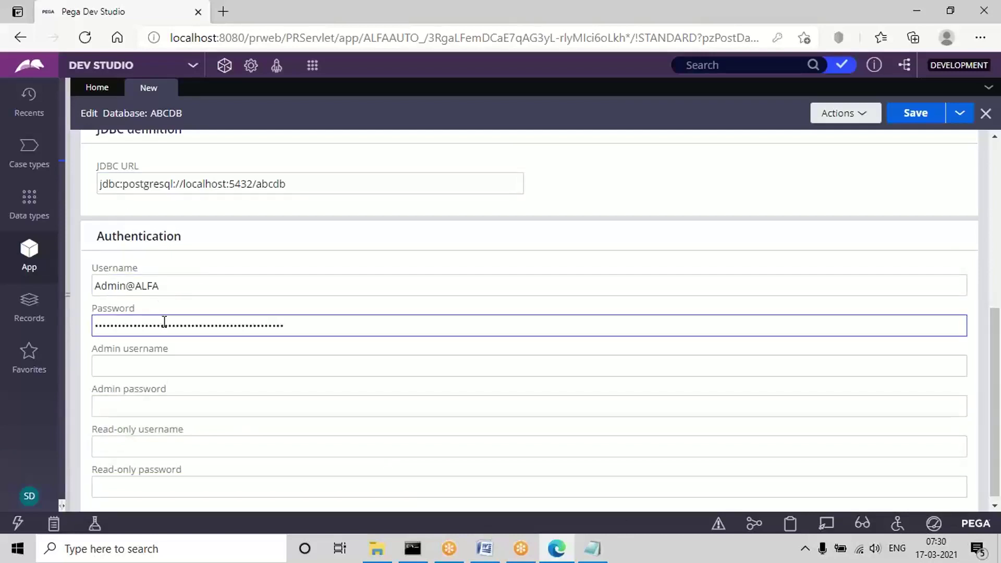
pyautogui.click(146, 277)
pyautogui.doubleClick(113, 282)
pyautogui.hotkey('ctrl', 'a')
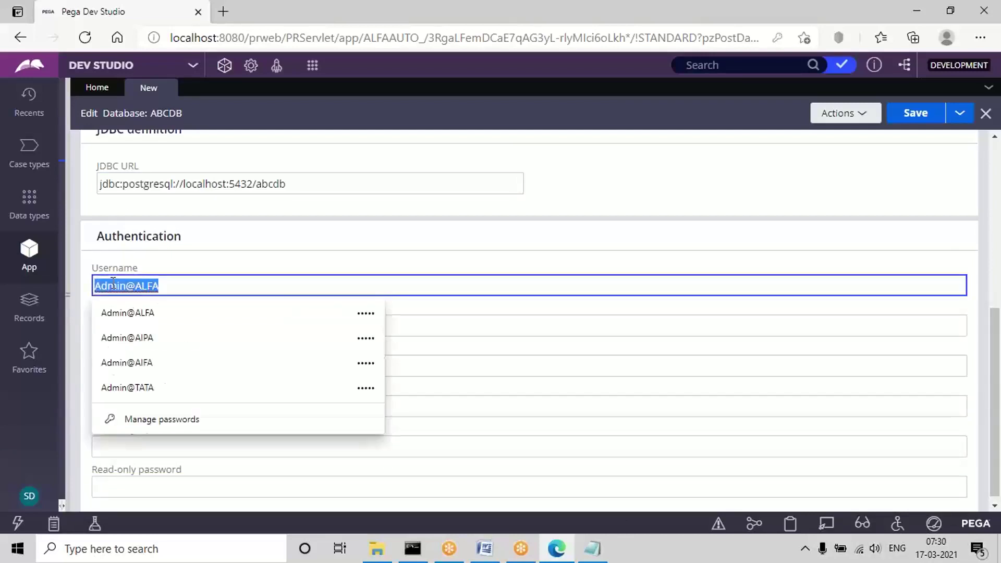
pyautogui.press('BackSpace')
pyautogui.click(173, 245)
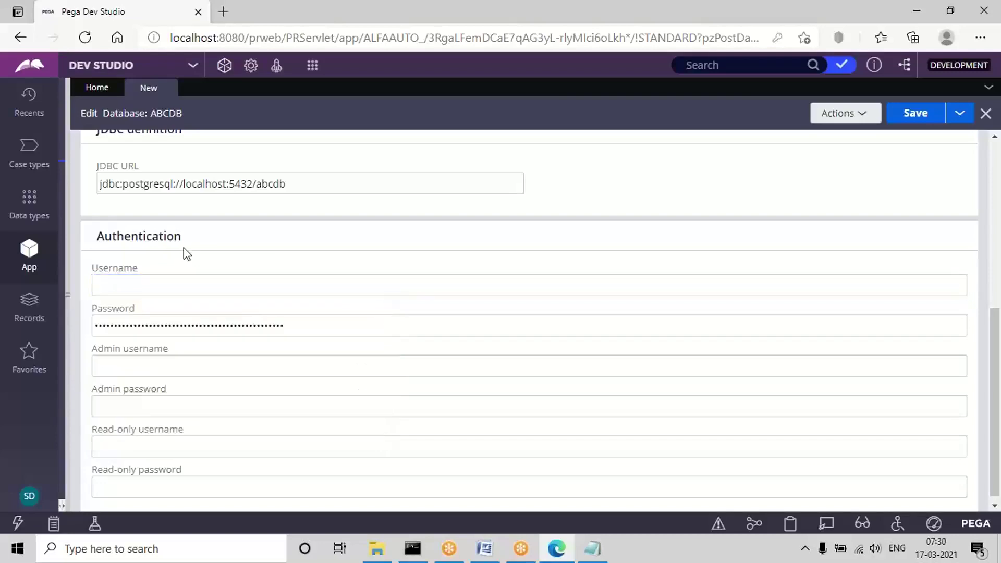
pyautogui.click(593, 549)
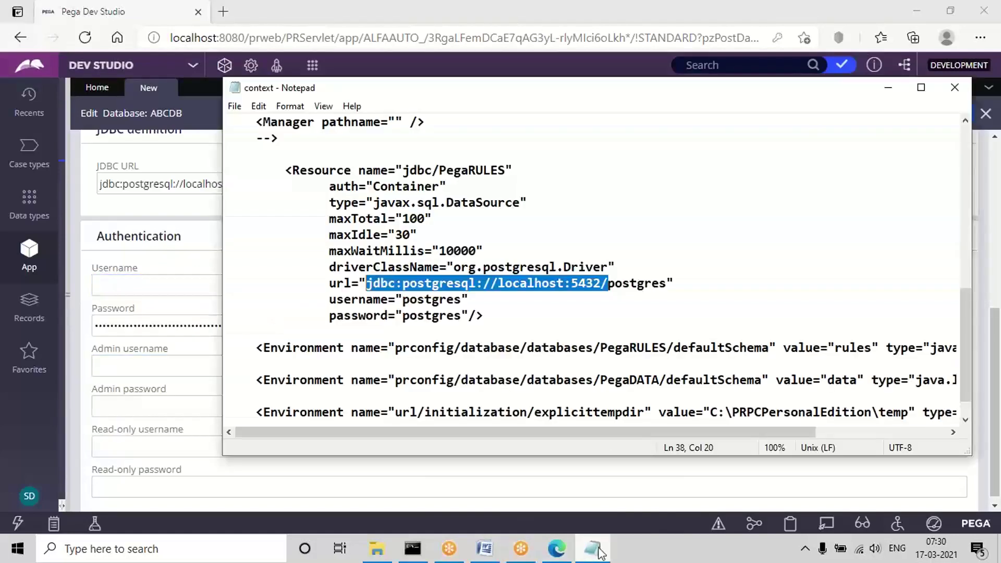
pyautogui.click(888, 88)
# Enter the database username and password, then save the ABCDB database rule.
pyautogui.click(121, 280)
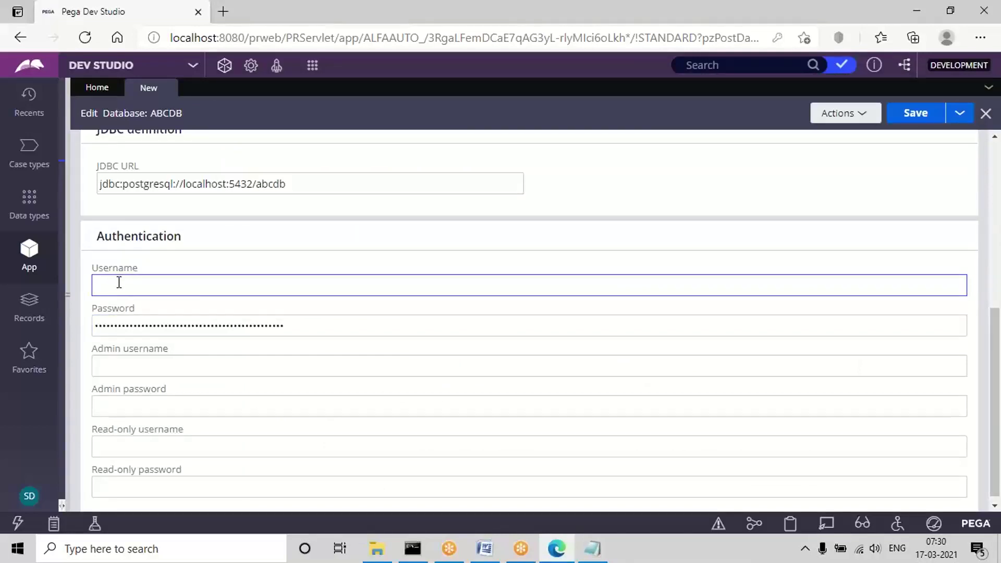
pyautogui.click(101, 286)
pyautogui.write('postgres')
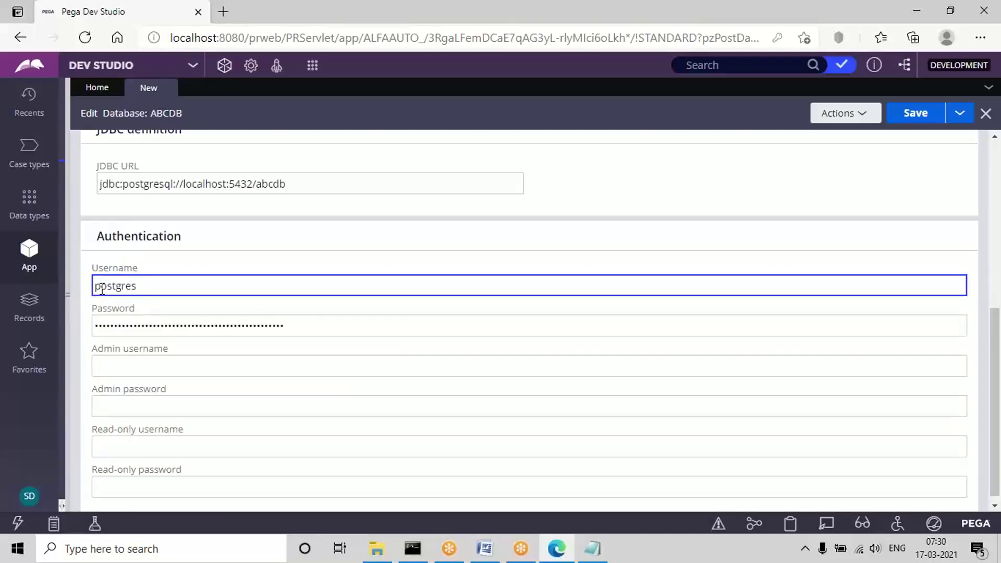
pyautogui.doubleClick(102, 287)
pyautogui.click(208, 262)
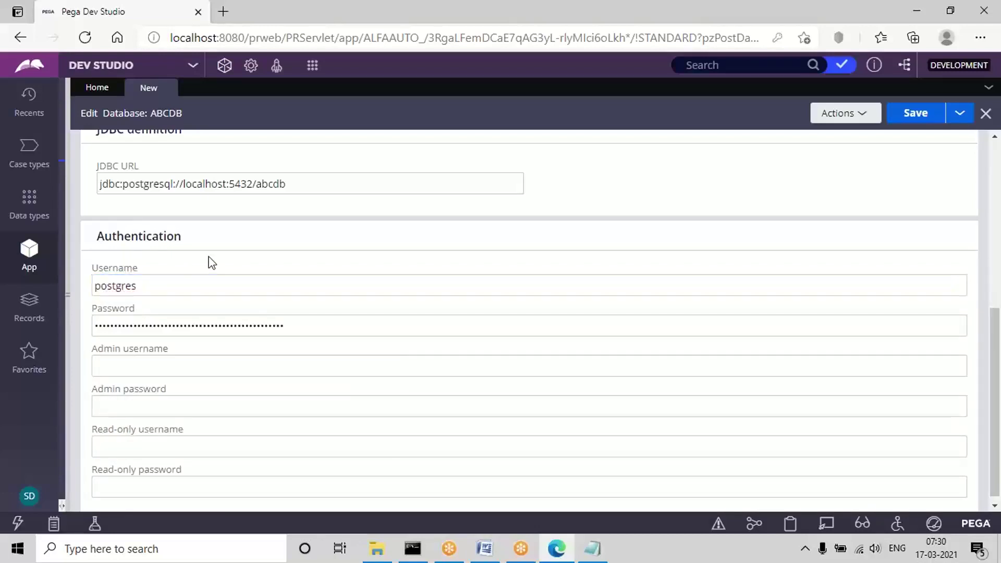
pyautogui.doubleClick(100, 287)
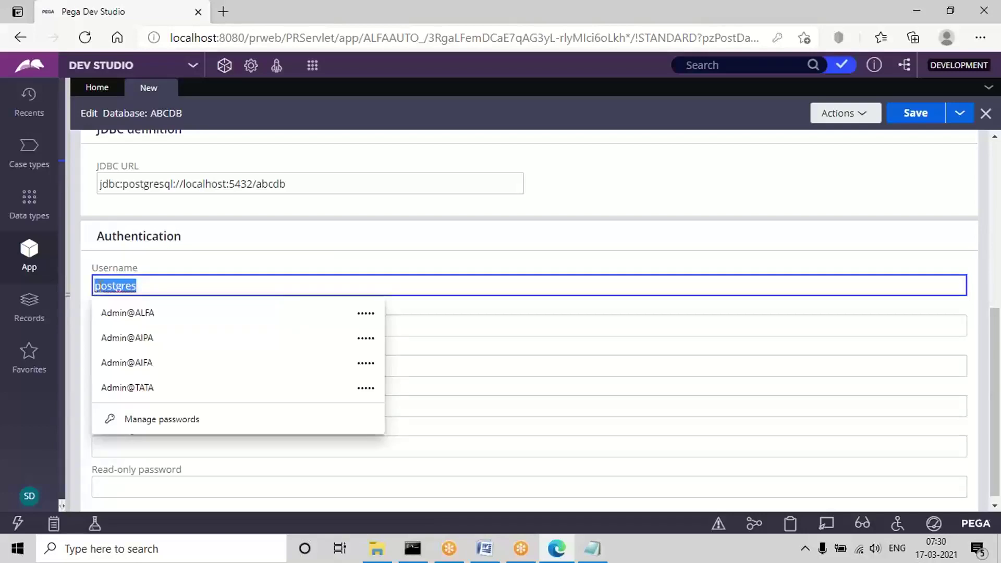
pyautogui.click(147, 324)
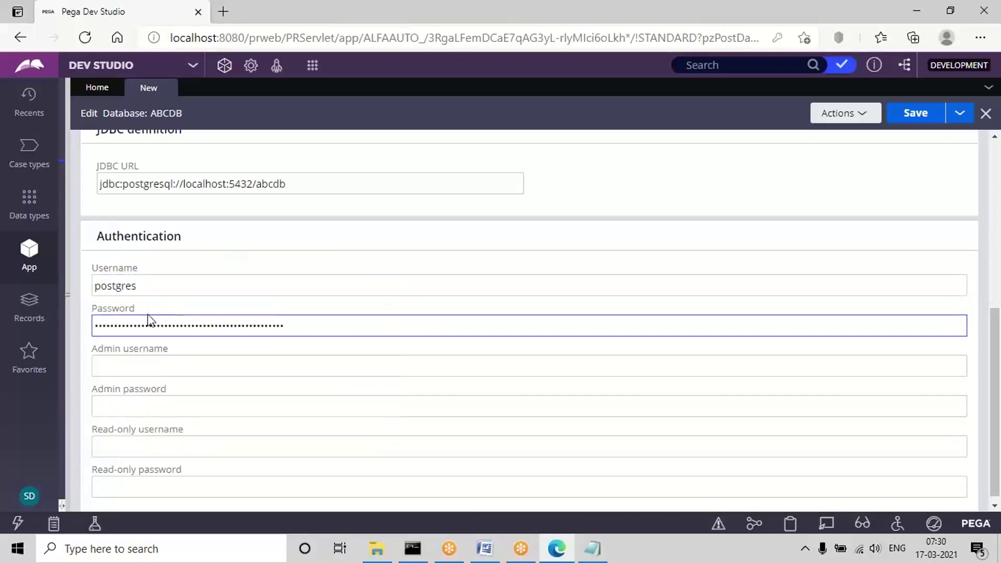
pyautogui.doubleClick(125, 326)
pyautogui.write('postgres')
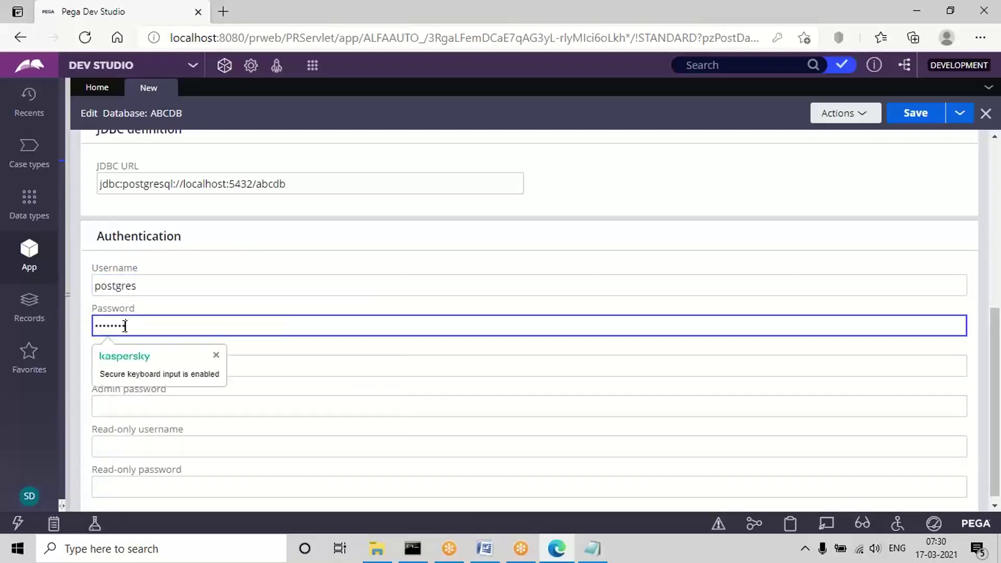
pyautogui.click(606, 209)
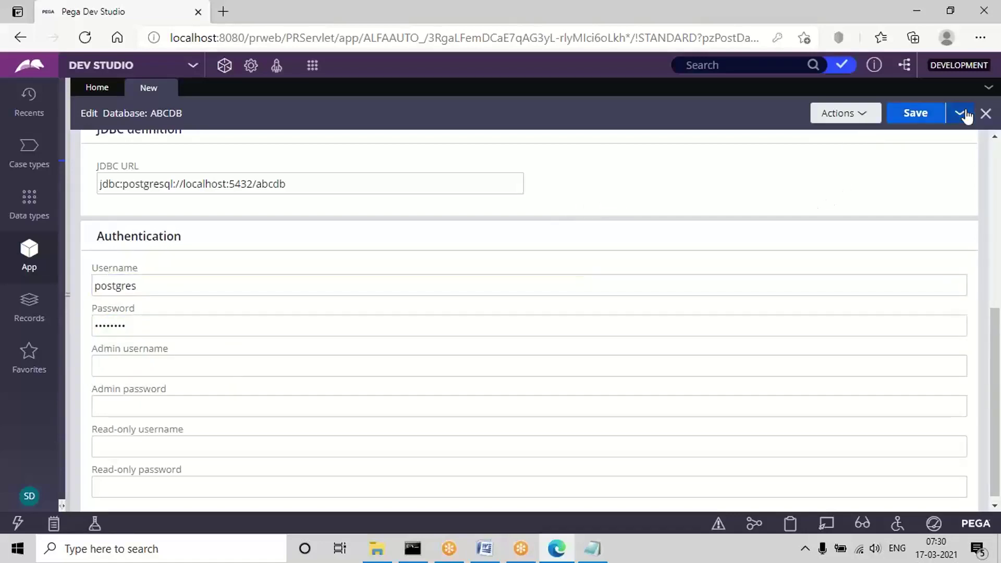
pyautogui.click(914, 121)
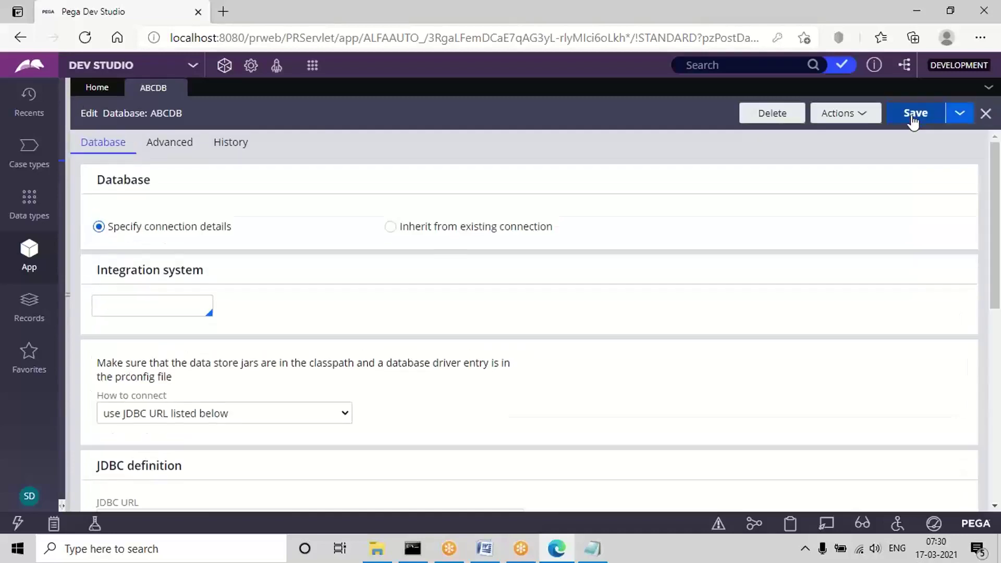
# Test the ABCDB database connection and confirm the result shows Good.
pyautogui.moveTo(995, 237); pyautogui.dragTo(995, 428)
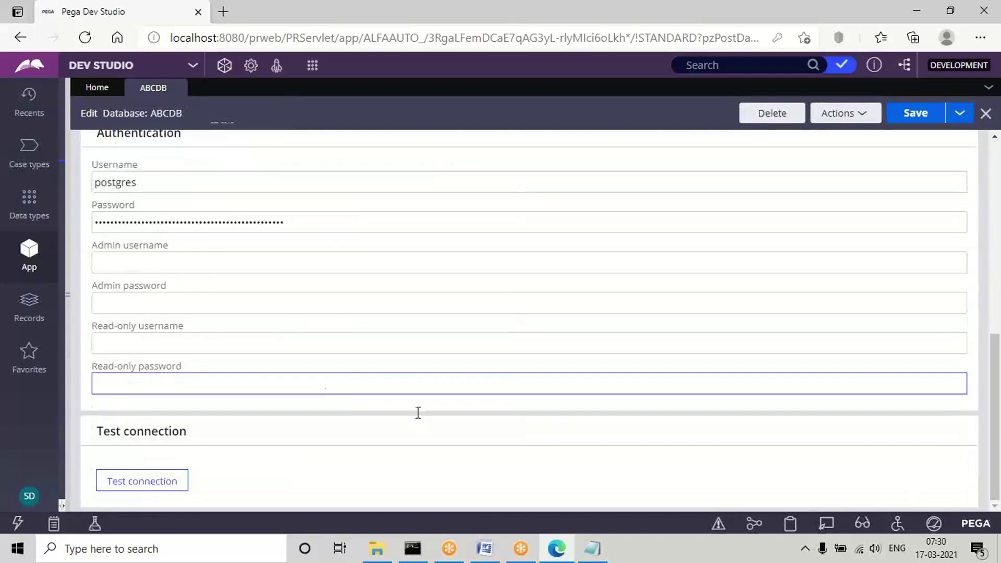
pyautogui.click(129, 485)
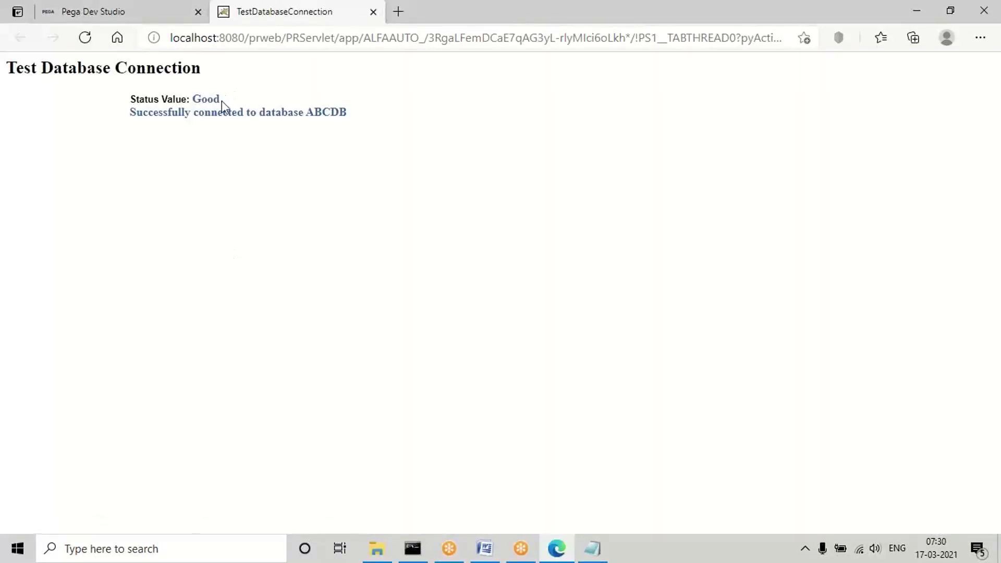
pyautogui.doubleClick(209, 104)
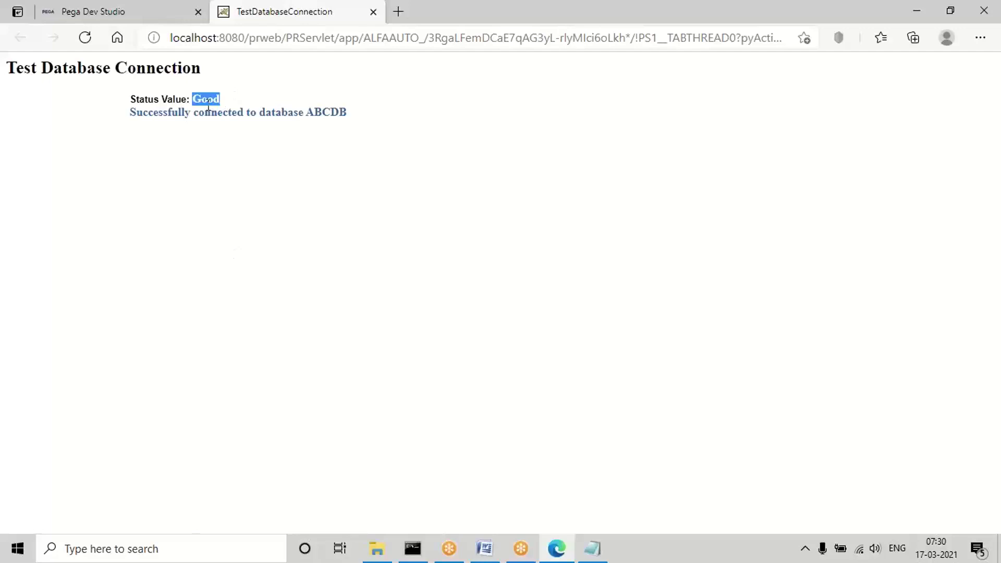
pyautogui.tripleClick(255, 117)
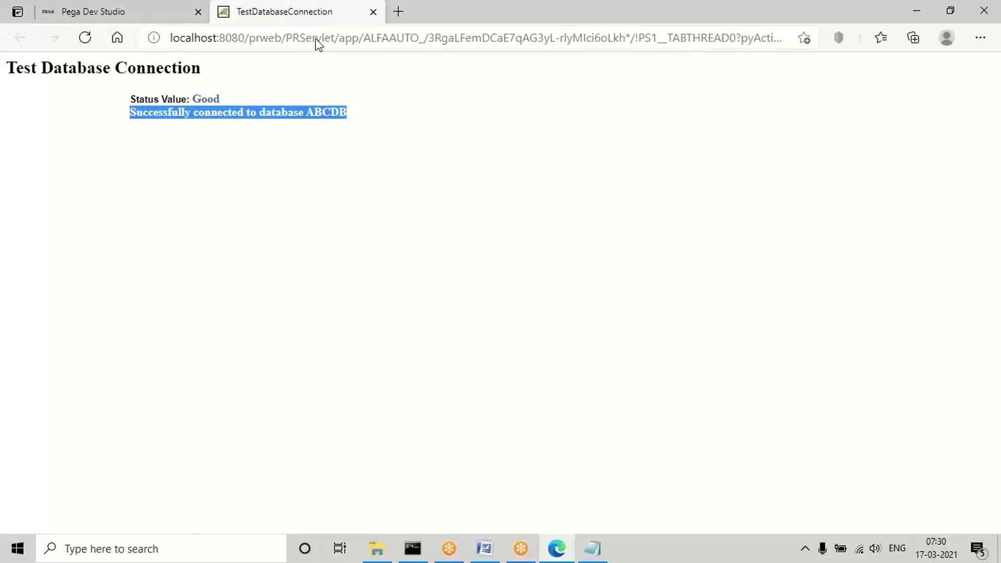
pyautogui.click(172, 12)
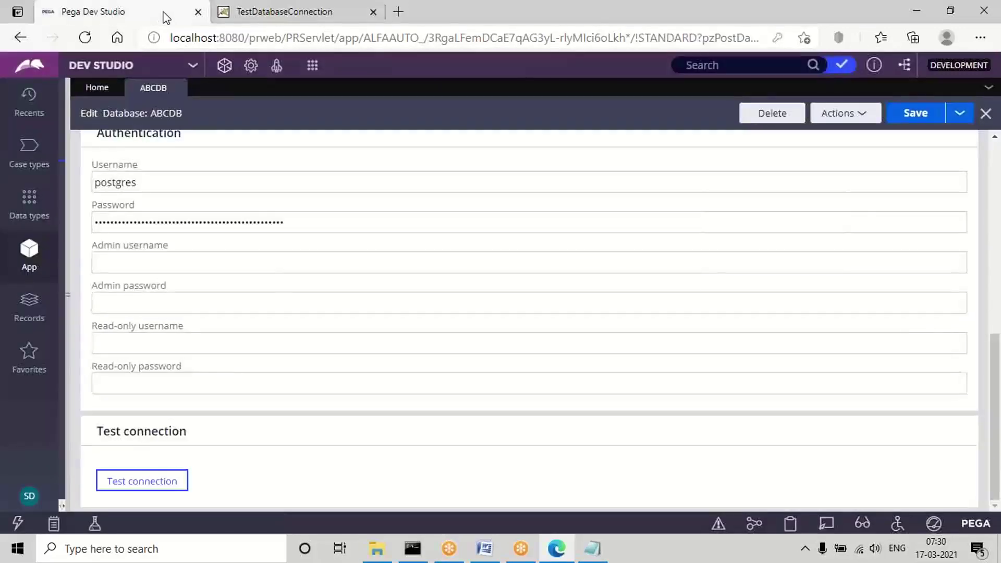
# Close the ABCDB database rule, decline saving the browser password, and show the Data types explorer.
pyautogui.click(179, 89)
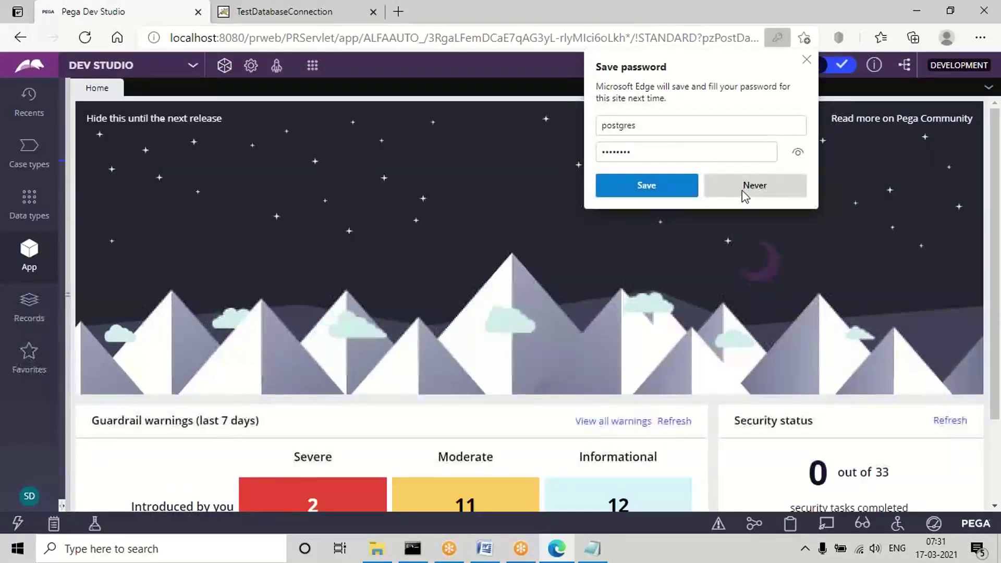
pyautogui.click(745, 191)
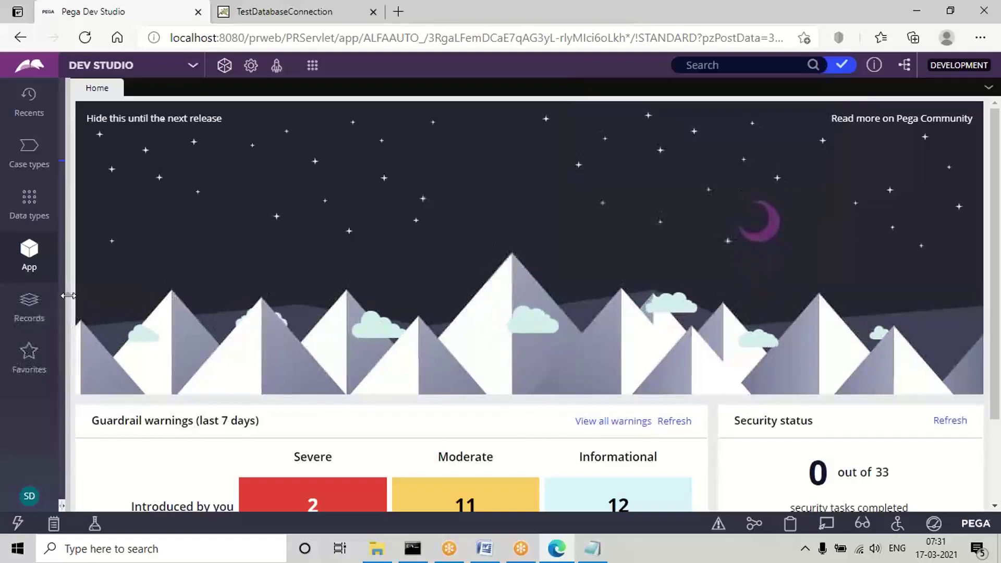
pyautogui.moveTo(69, 297); pyautogui.dragTo(264, 334)
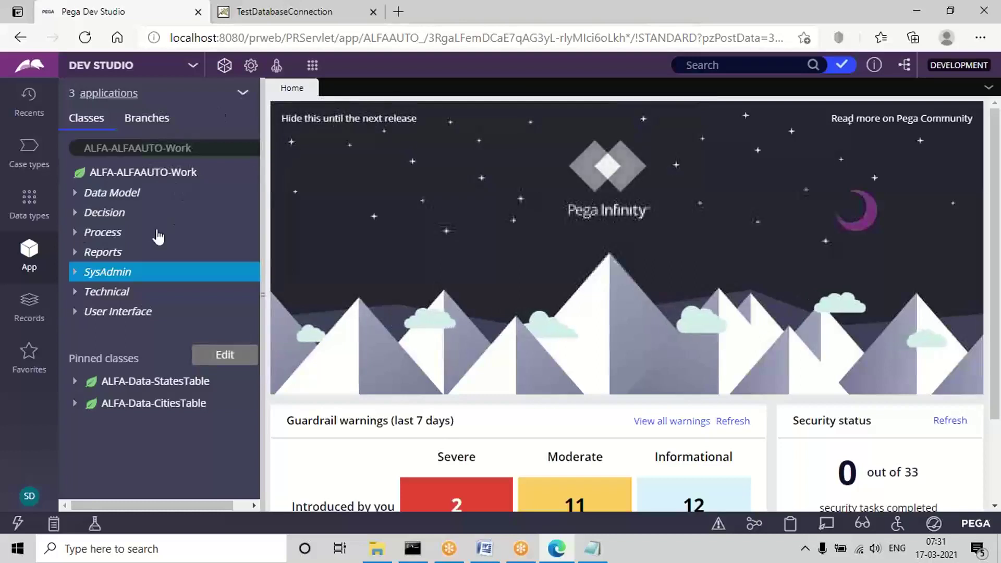
pyautogui.click(23, 208)
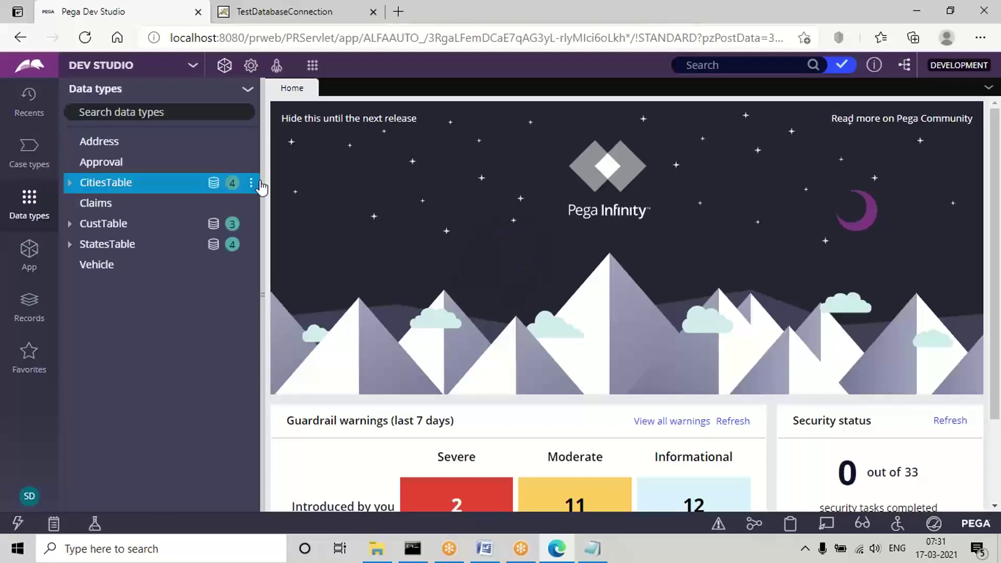
# Add a new data type with label CTable and description CTable, and submit it.
pyautogui.click(247, 93)
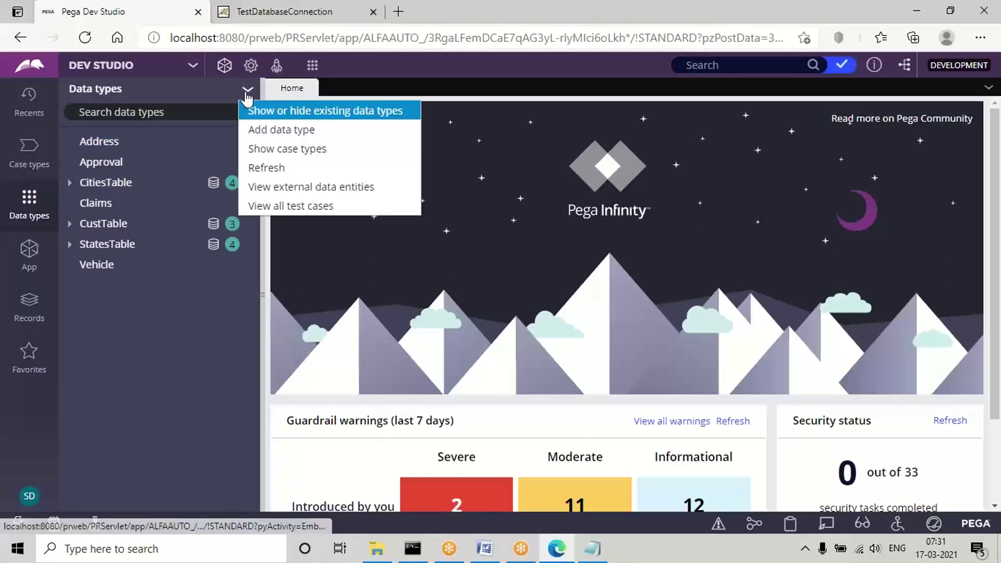
pyautogui.click(265, 133)
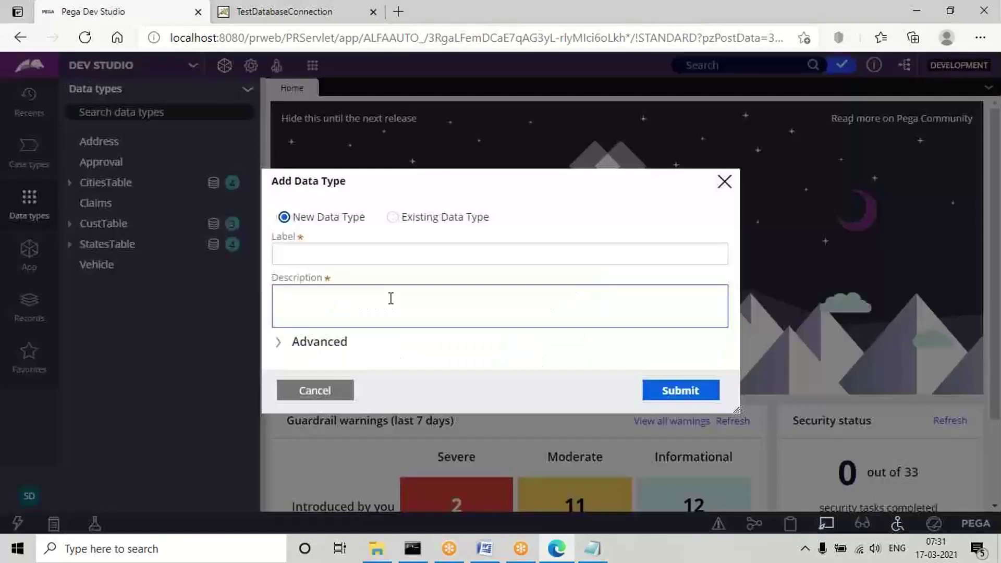
pyautogui.click(284, 252)
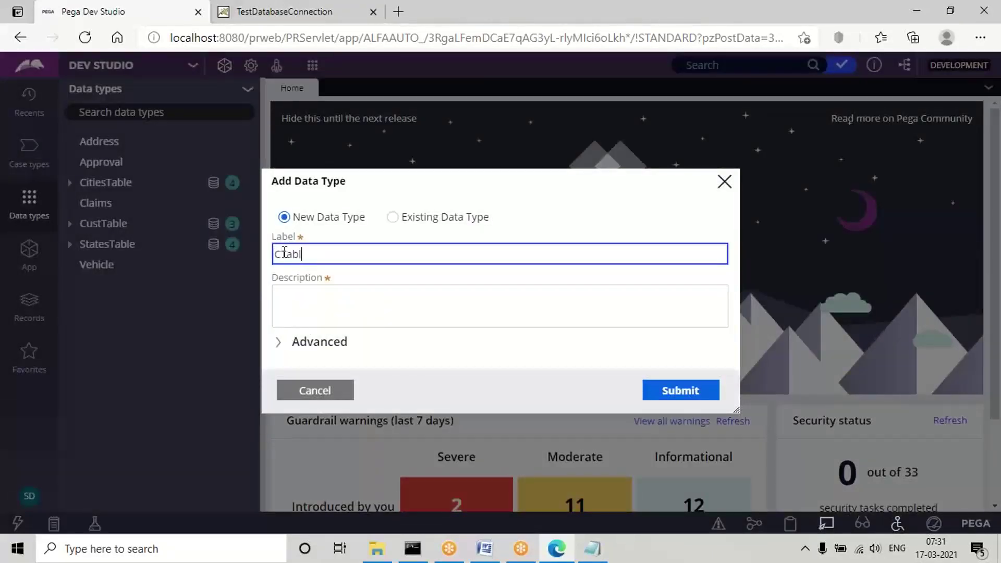
pyautogui.click(289, 298)
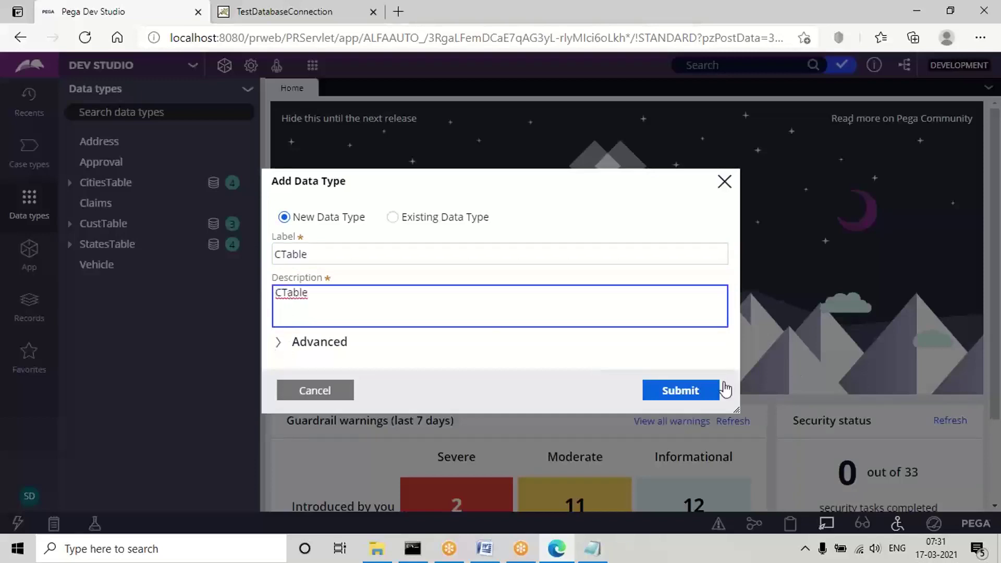
pyautogui.click(682, 395)
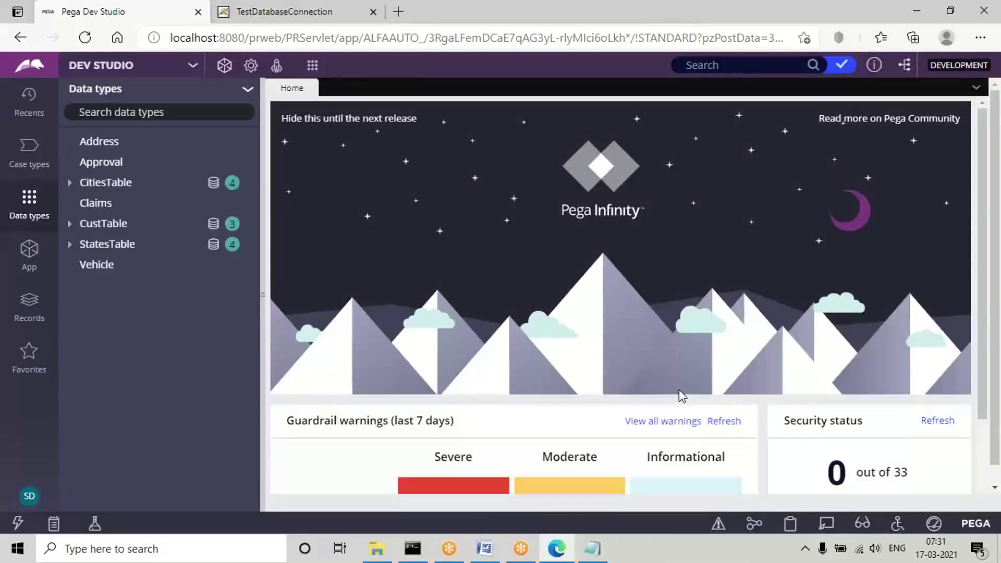
# In the Word notes, change 'Class' to 'Type' in Step4.
pyautogui.click(485, 552)
pyautogui.click(213, 402)
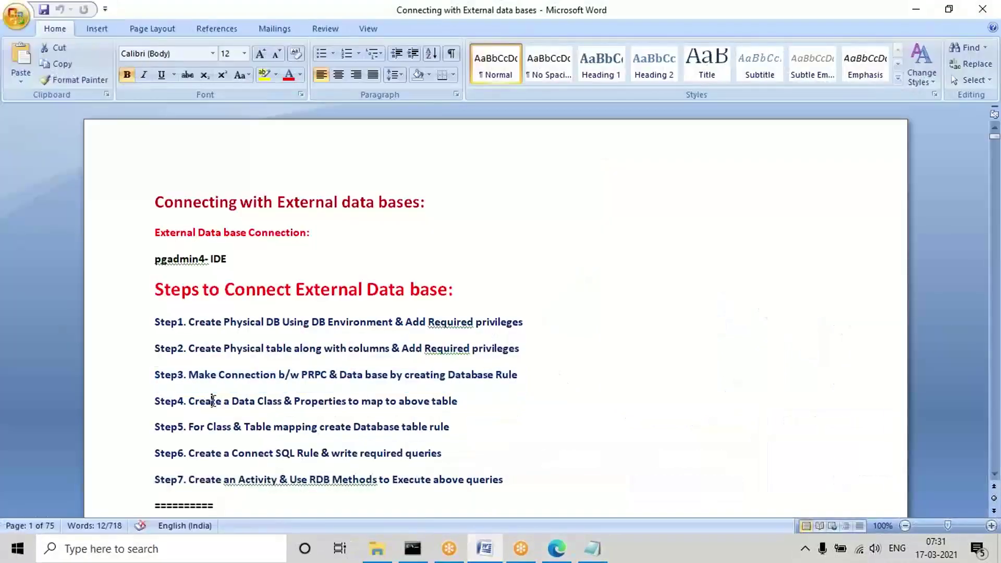
pyautogui.tripleClick(213, 401)
pyautogui.click(287, 402)
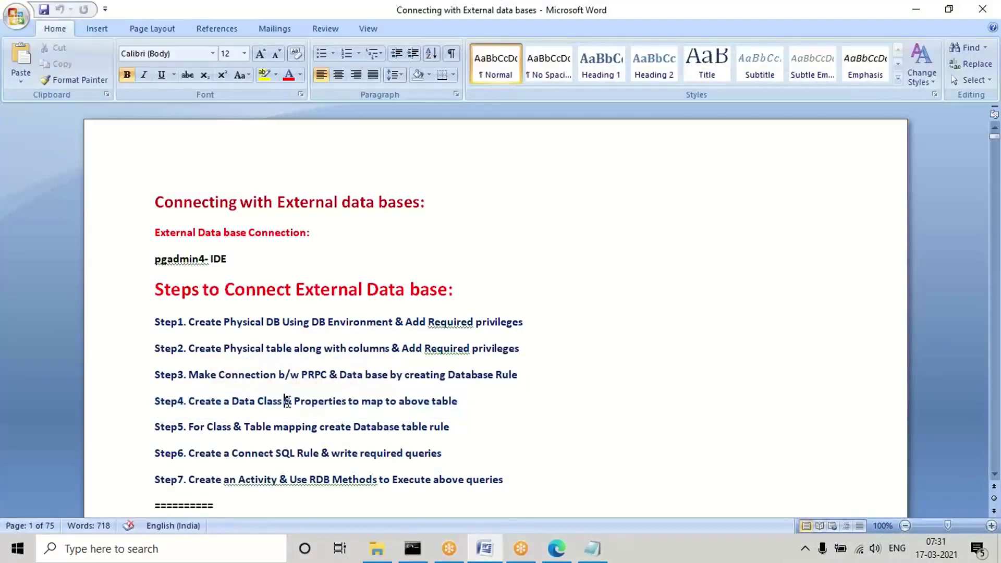
pyautogui.press('BackSpace')
pyautogui.press('BackSpace')
pyautogui.press('BackSpace')
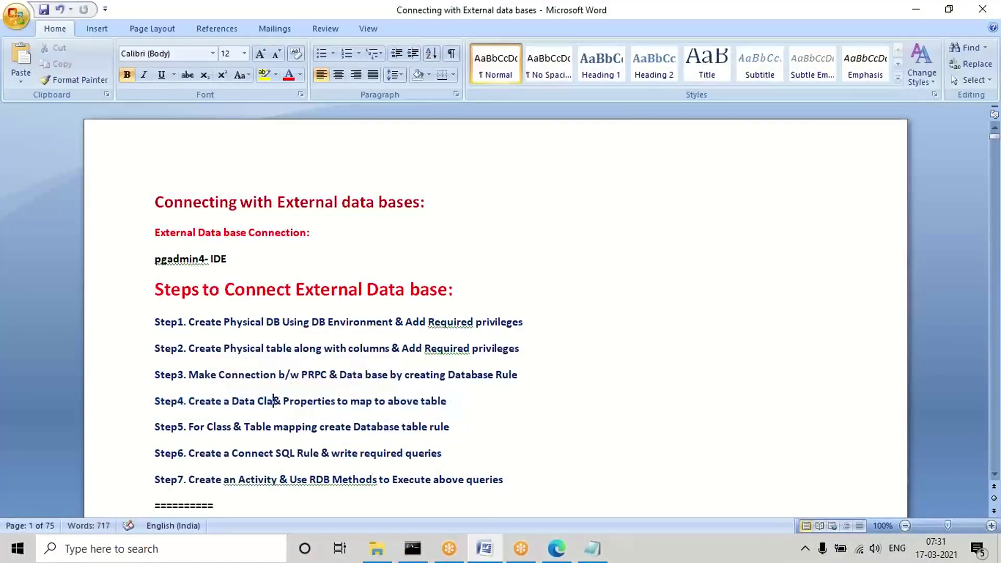
pyautogui.press('BackSpace')
pyautogui.press('BackSpace')
pyautogui.press('BackSpace')
pyautogui.write('Ty')
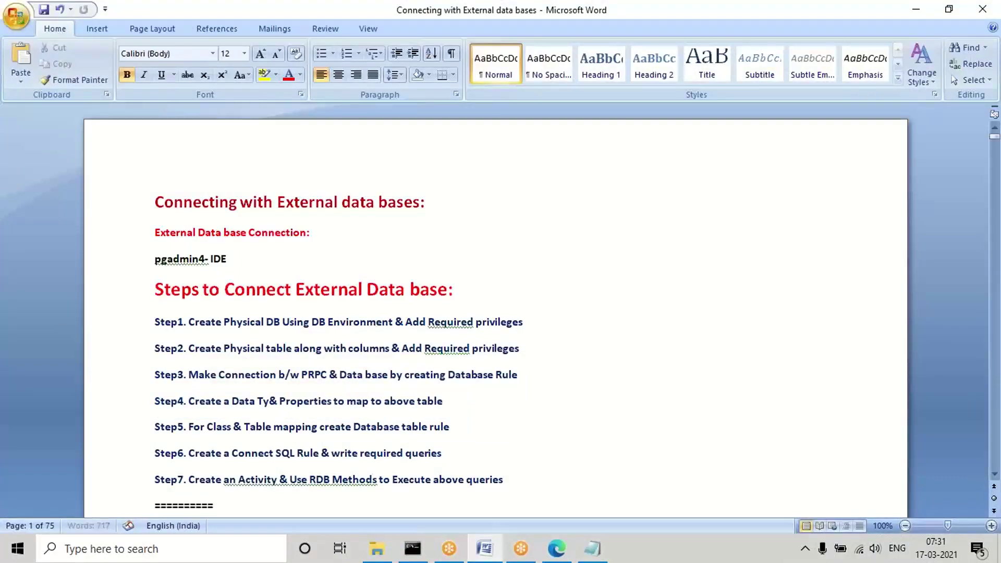
pyautogui.write('pe')
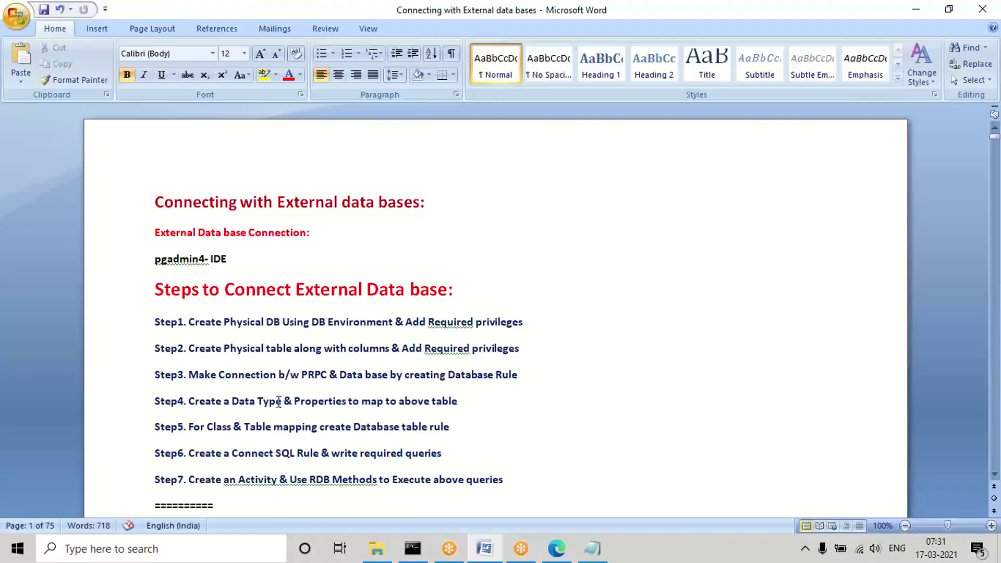
# Append '& Add Source' to the end of Step4 and minimize Word.
pyautogui.tripleClick(317, 402)
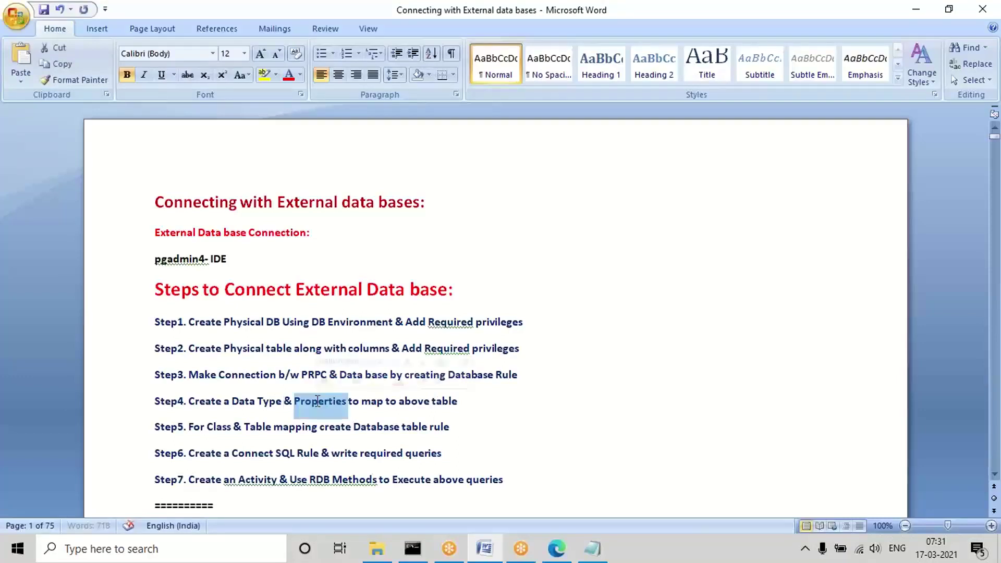
pyautogui.click(476, 393)
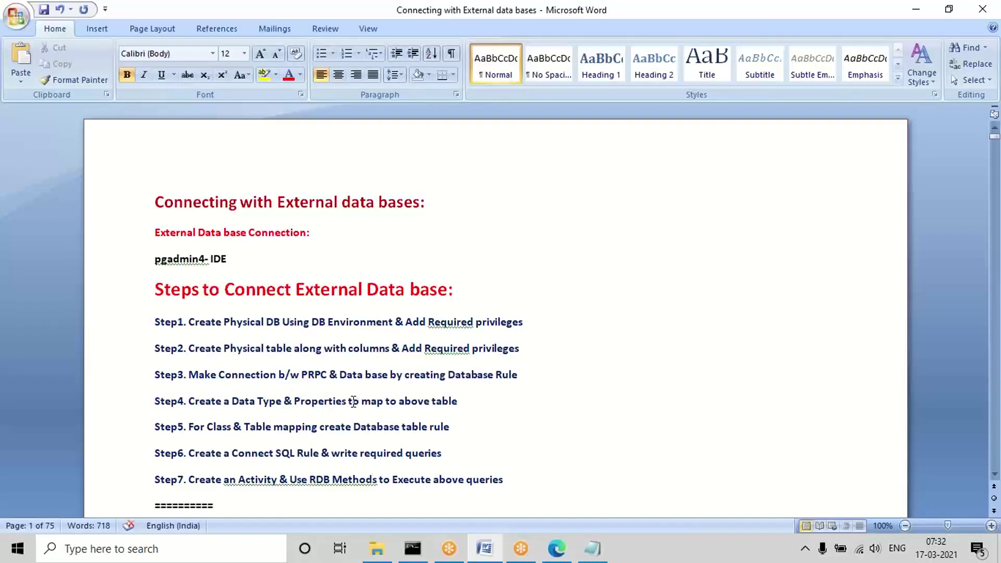
pyautogui.click(294, 402)
pyautogui.click(484, 394)
pyautogui.write('& Add Sou')
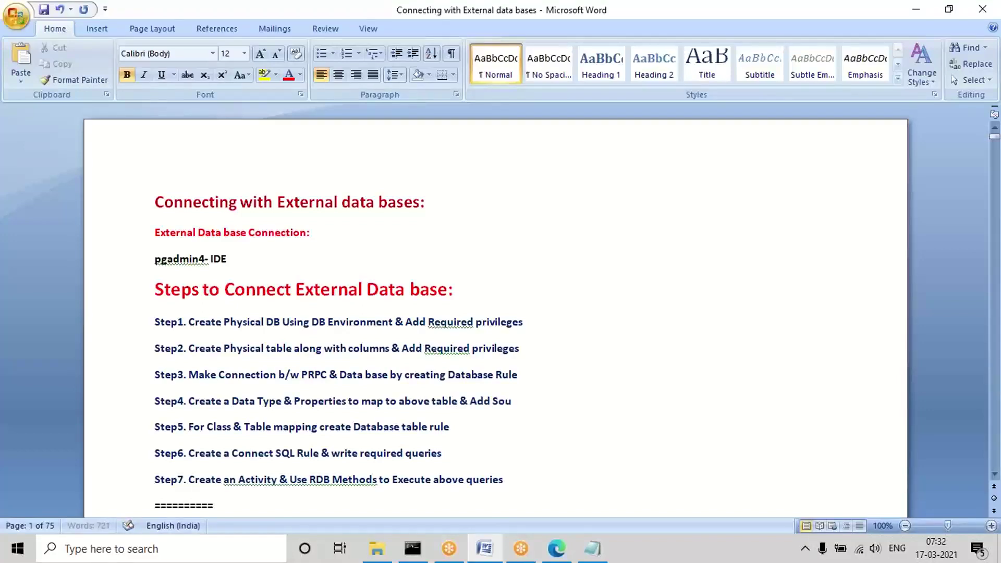
pyautogui.write('rce')
pyautogui.click(916, 10)
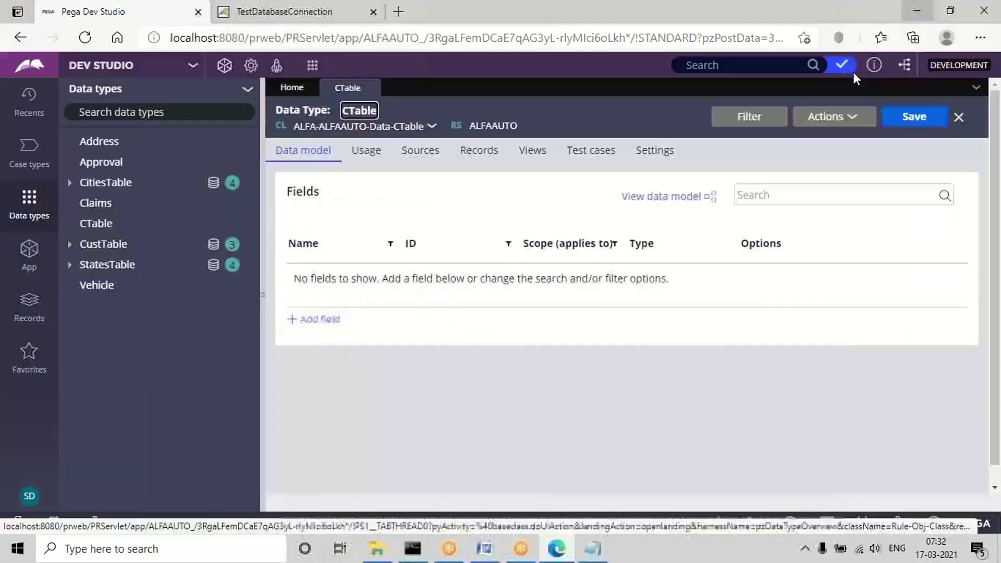
# Add Text (single line) fields CustID, FName and LName to CTable, then view its Records settings.
pyautogui.click(319, 320)
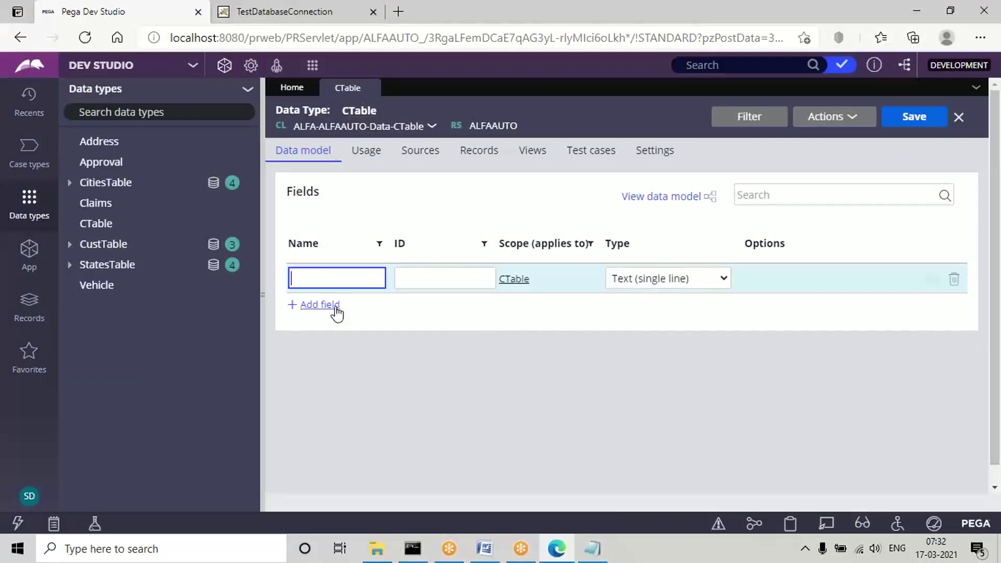
pyautogui.click(315, 279)
pyautogui.write('C')
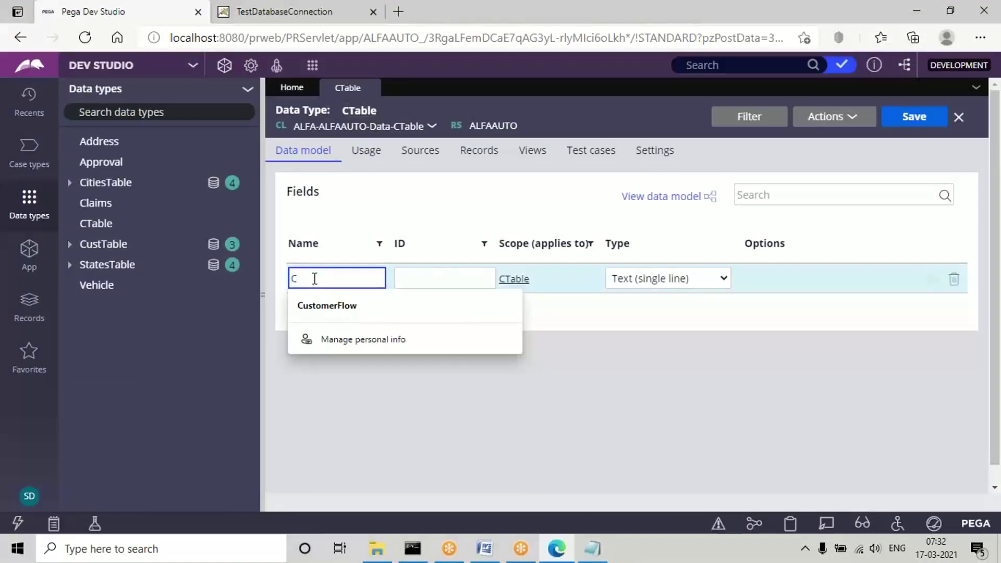
pyautogui.write('ustID')
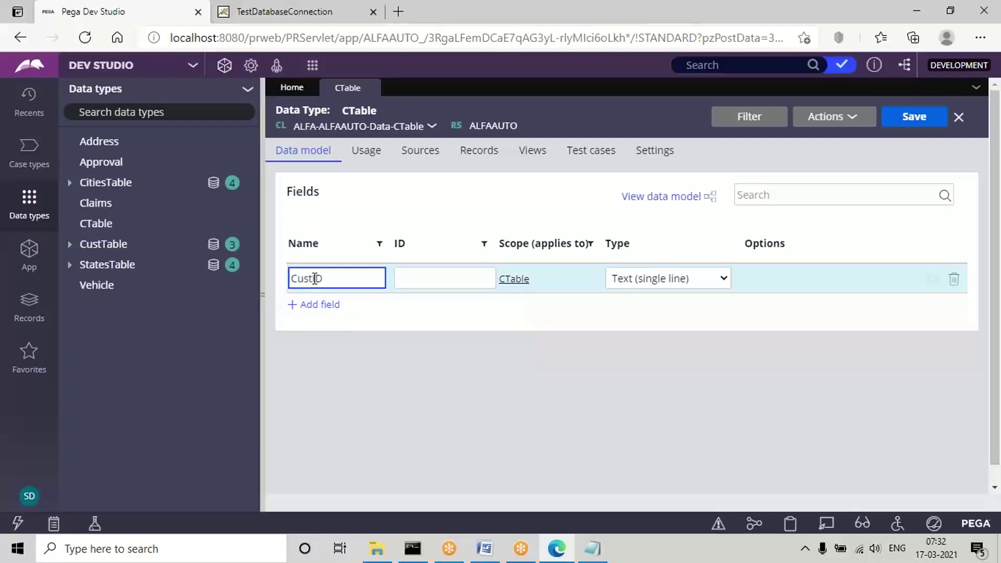
pyautogui.click(431, 276)
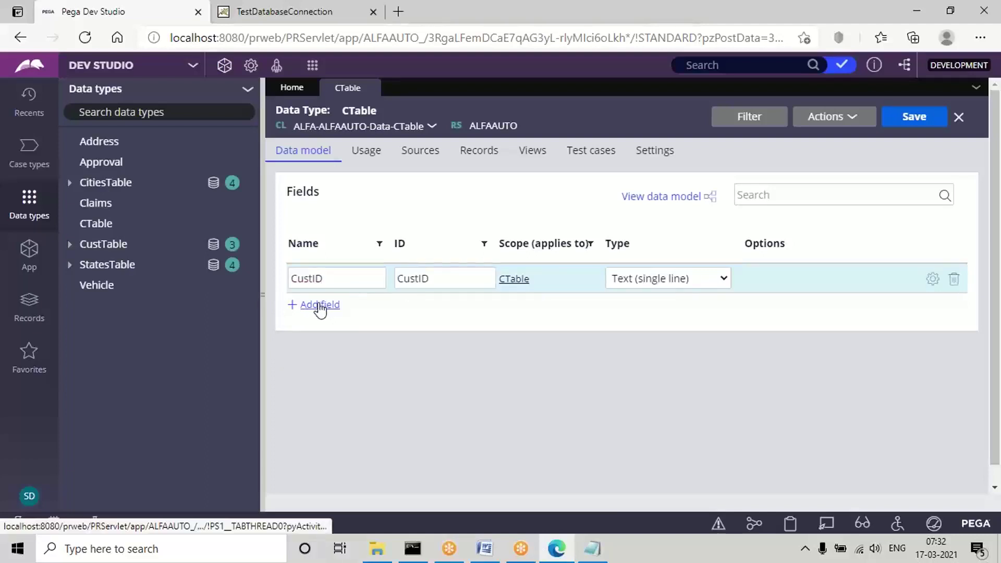
pyautogui.click(319, 306)
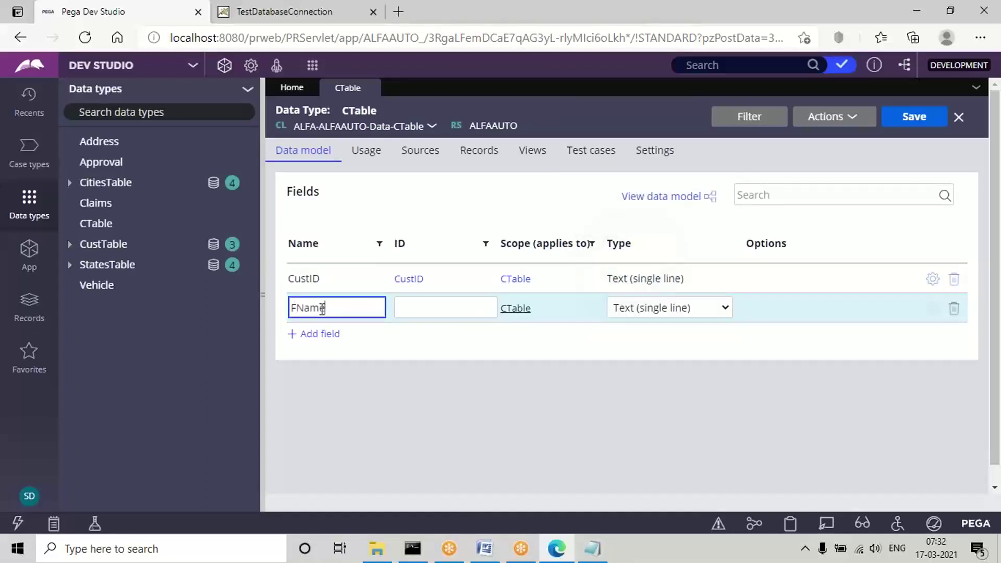
pyautogui.click(432, 309)
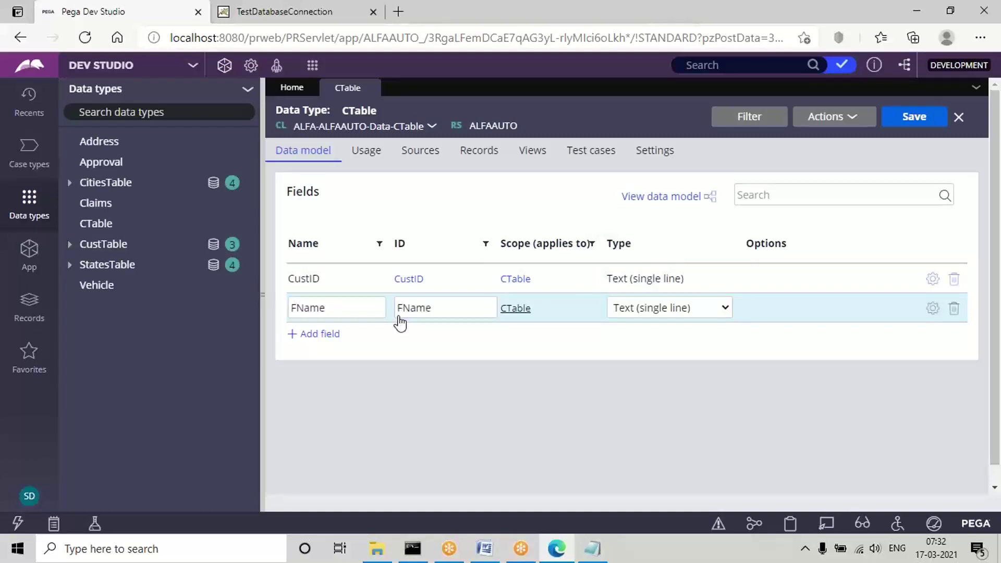
pyautogui.click(319, 335)
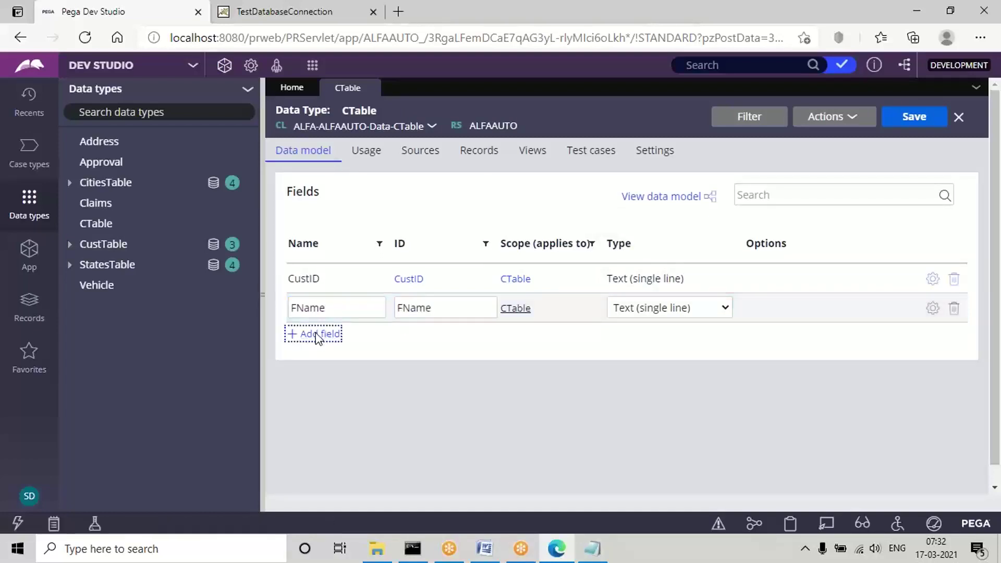
pyautogui.click(326, 336)
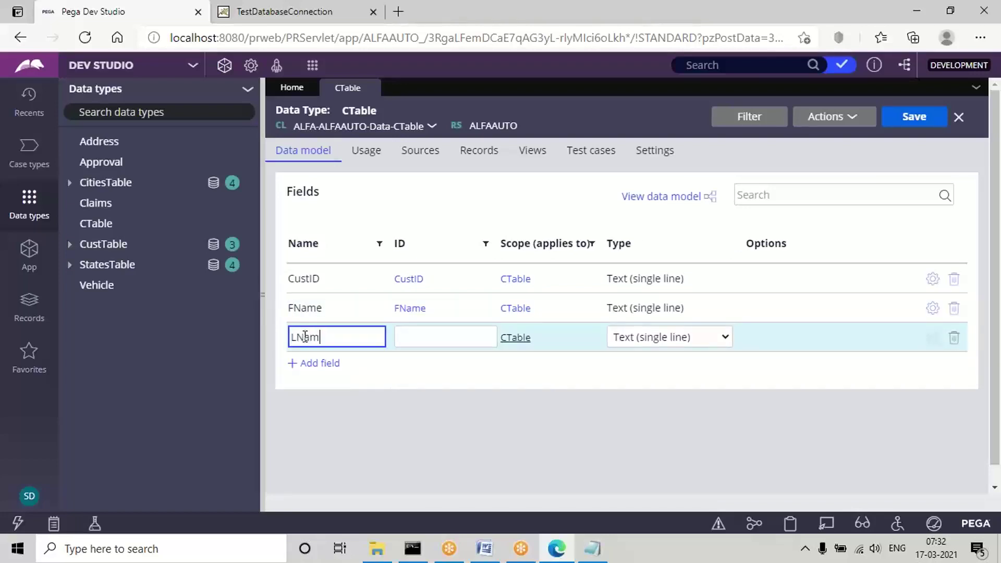
pyautogui.write('LName')
pyautogui.click(444, 341)
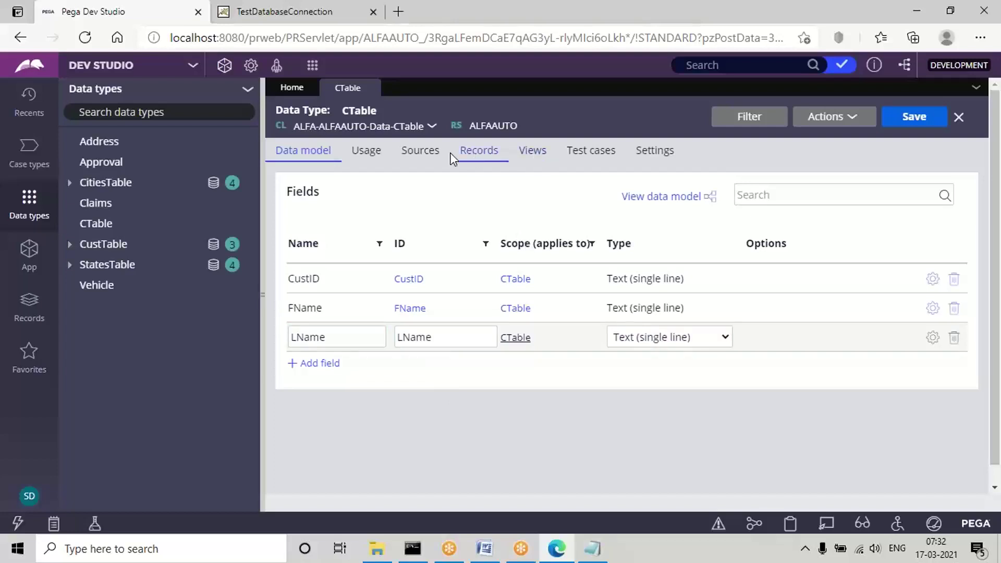
pyautogui.click(472, 159)
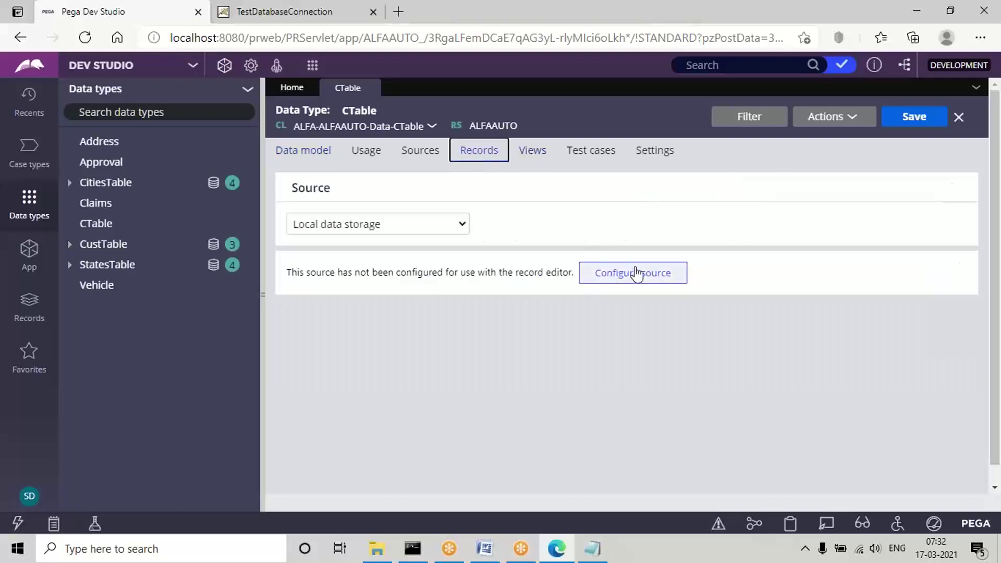
# Configure CTable's local data source with CustID as the key, then close the review summary.
pyautogui.click(636, 273)
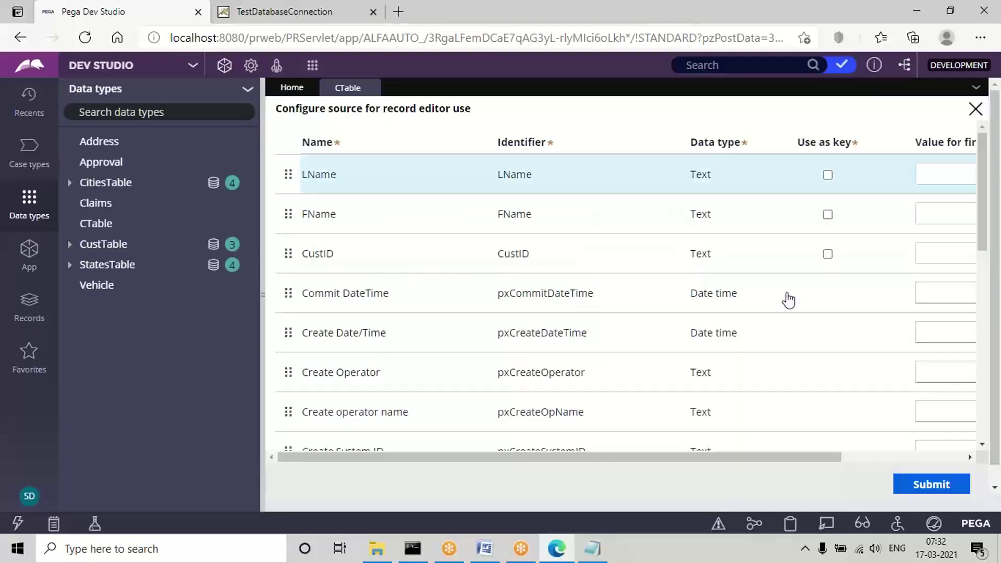
pyautogui.click(829, 254)
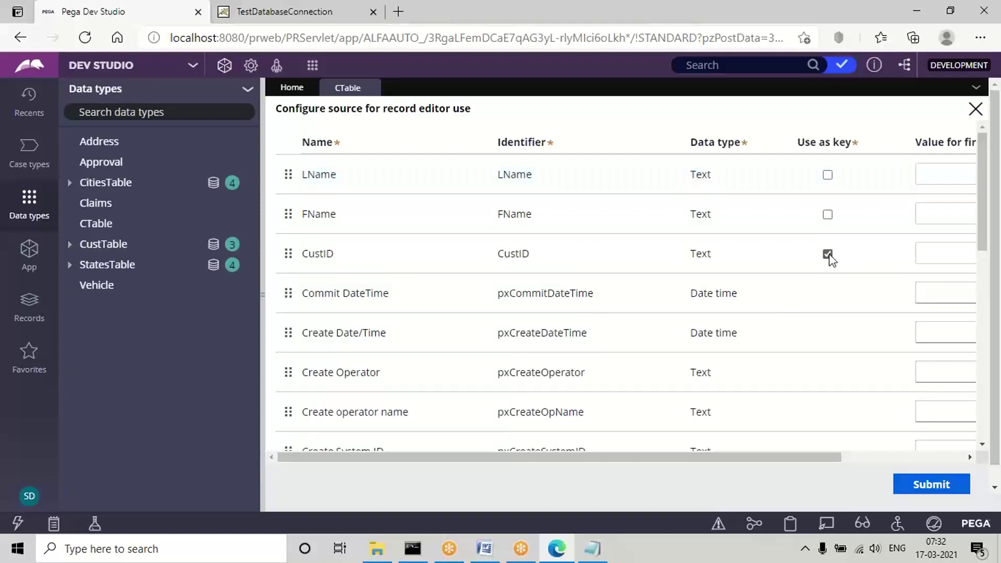
pyautogui.click(932, 485)
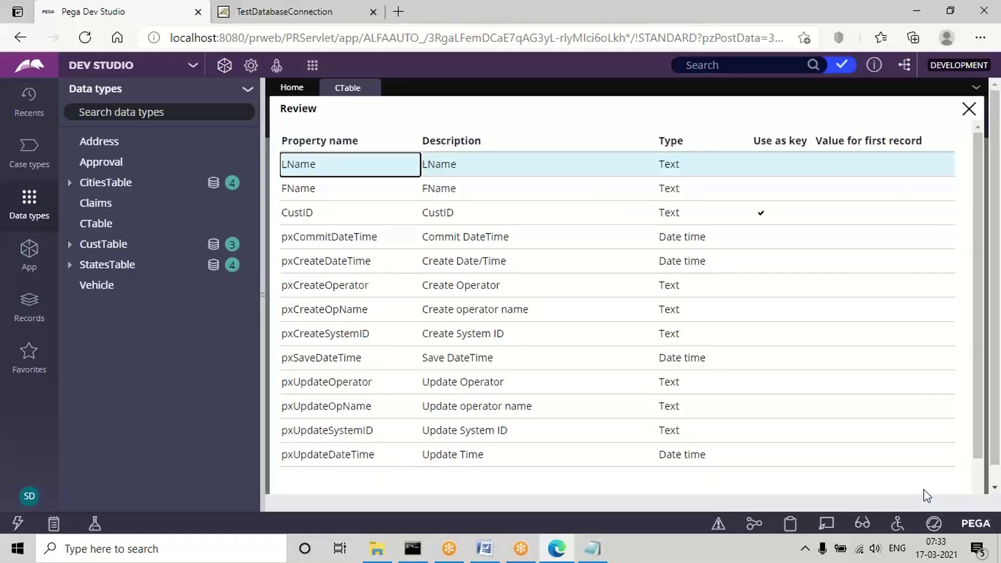
pyautogui.scroll(-2, 708, 470)
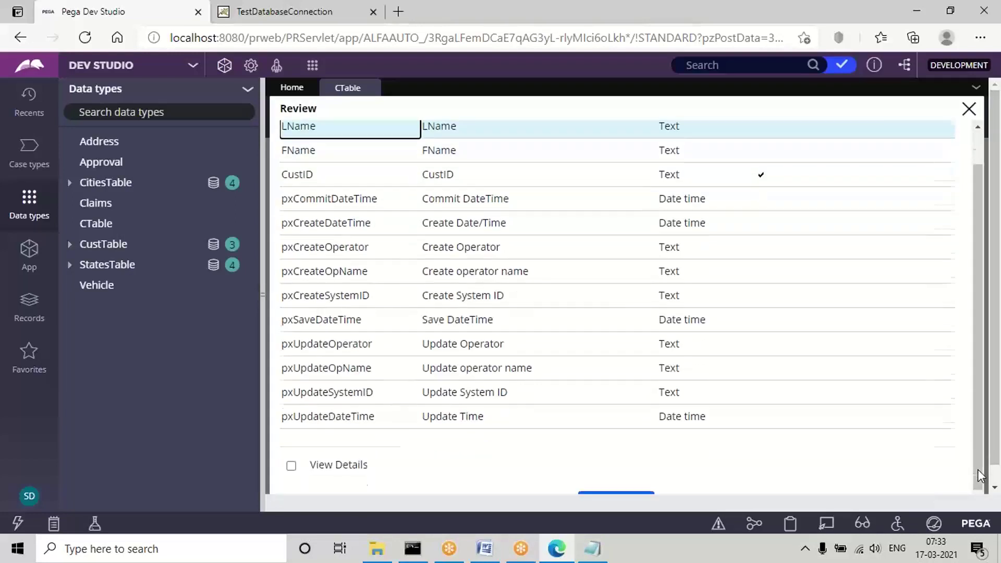
pyautogui.click(620, 489)
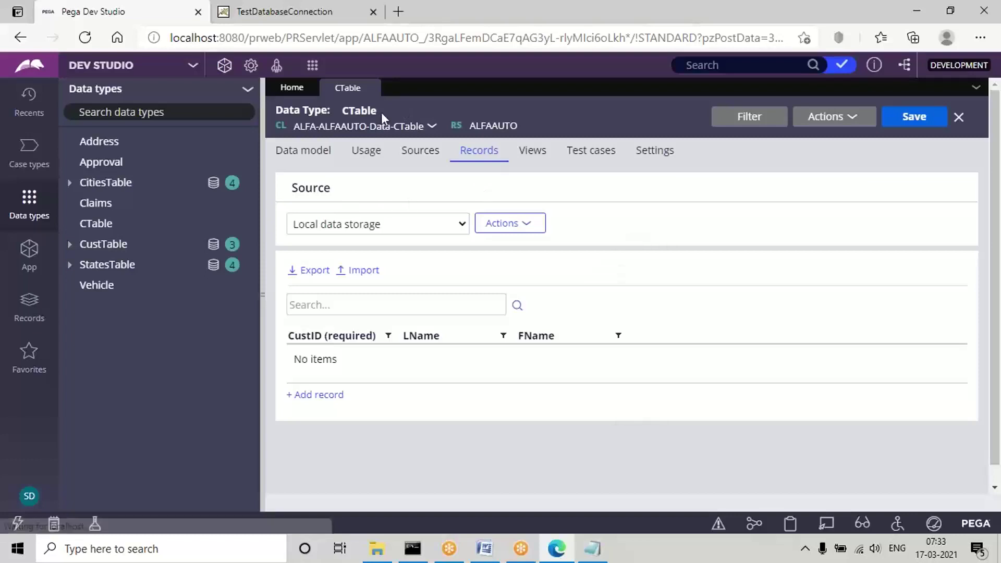
# Close the CTable tab, show the App explorer, and bring the Word notes forward.
pyautogui.click(371, 89)
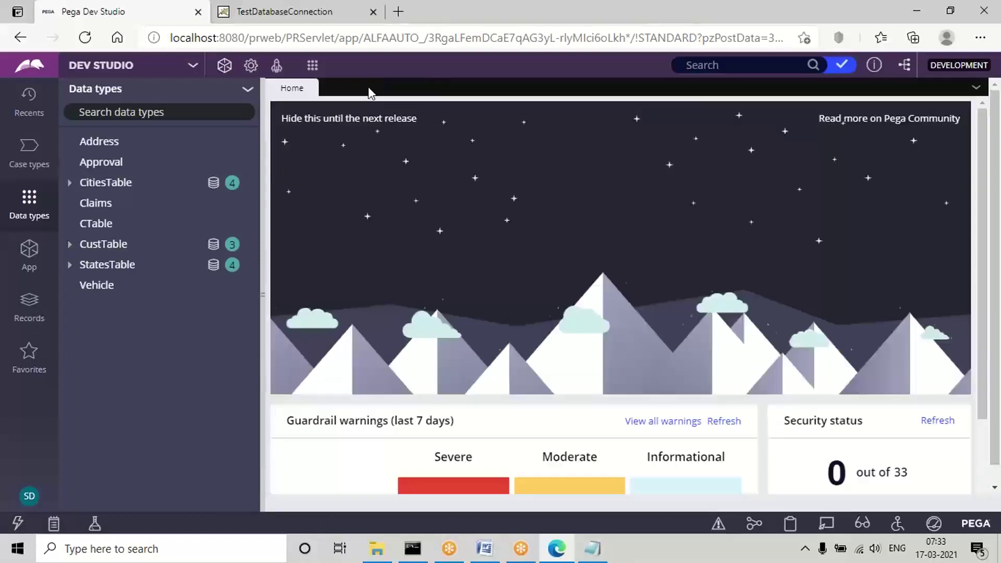
pyautogui.click(29, 260)
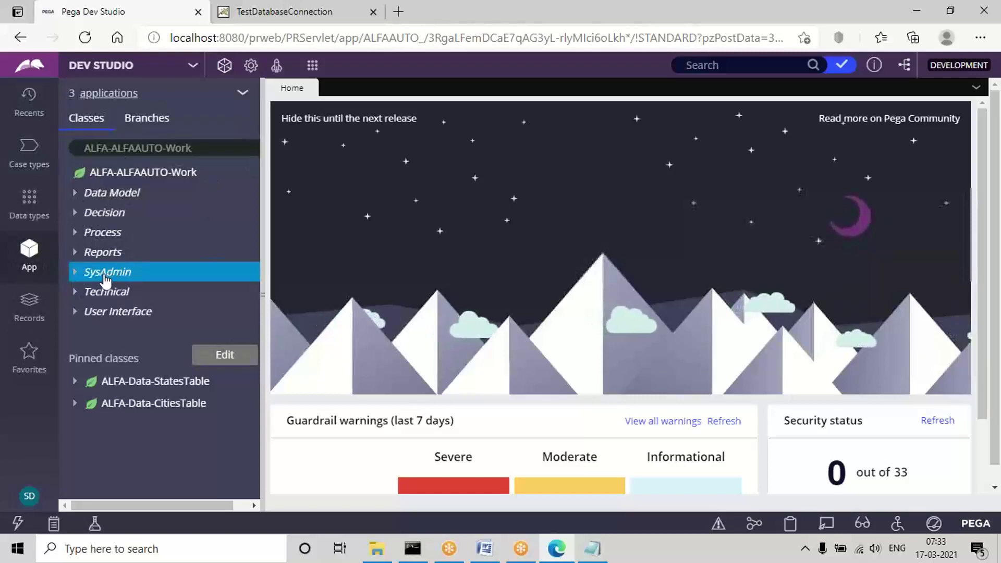
pyautogui.click(484, 550)
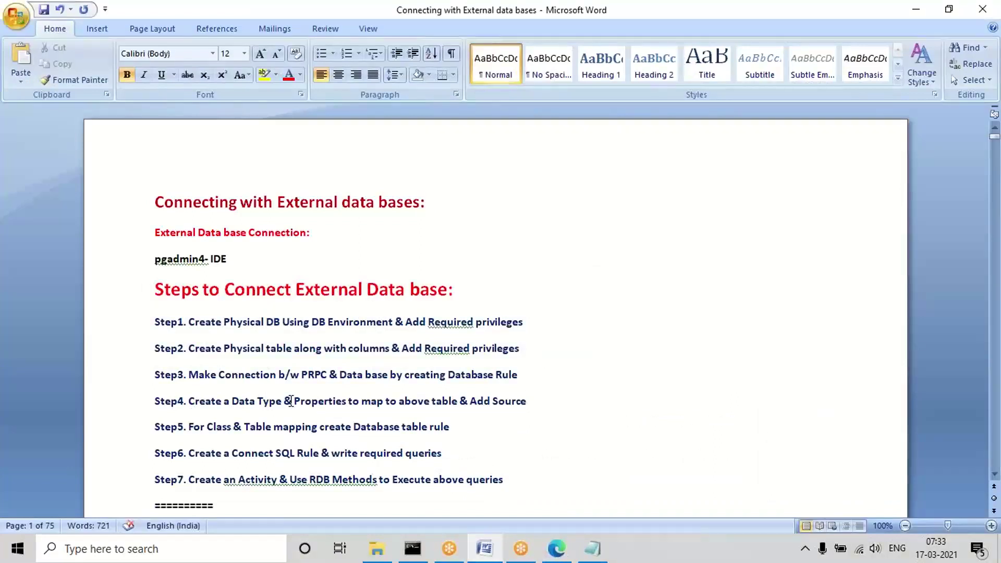
# Read Step5 about the Database table rule in the notes, then return to Dev Studio.
pyautogui.tripleClick(244, 432)
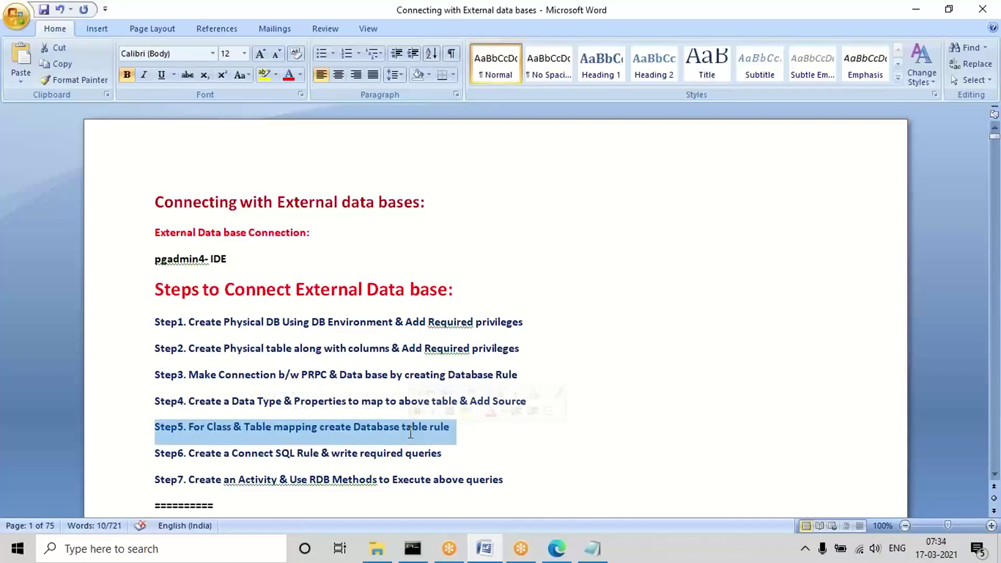
pyautogui.click(557, 548)
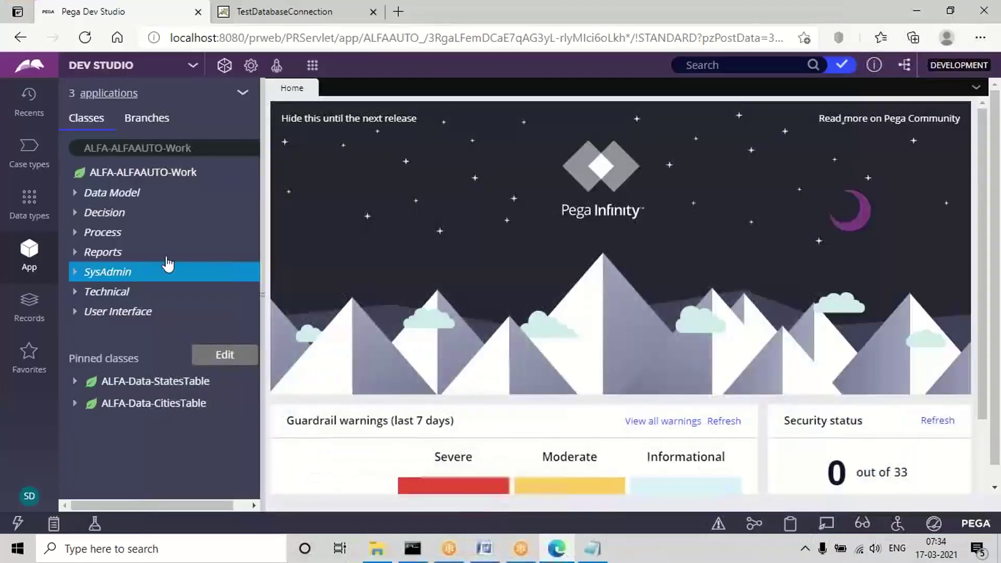
# Start a new Database Table rule from the SysAdmin category.
pyautogui.rightClick(114, 282)
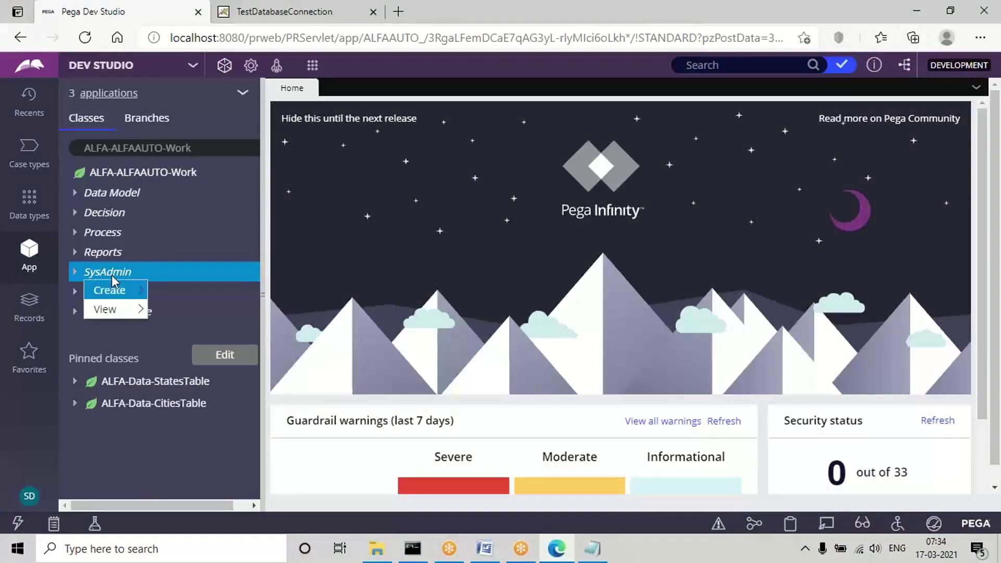
pyautogui.moveTo(119, 290)
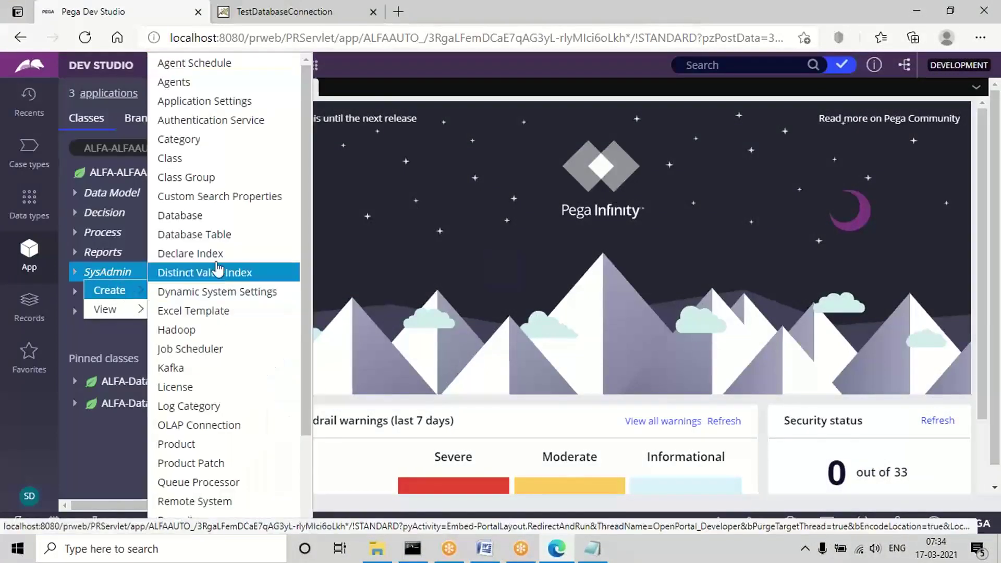
pyautogui.click(217, 240)
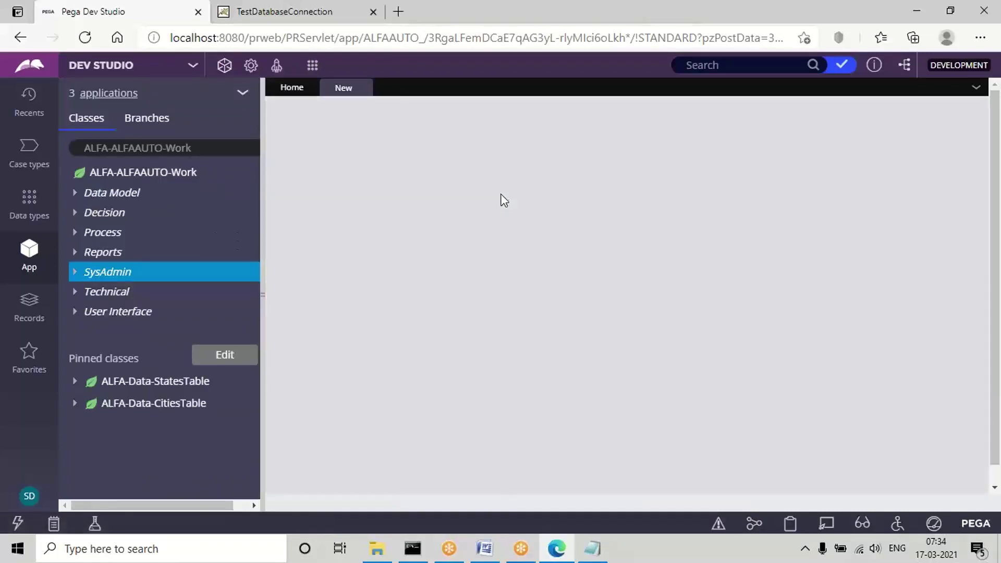
pyautogui.doubleClick(383, 169)
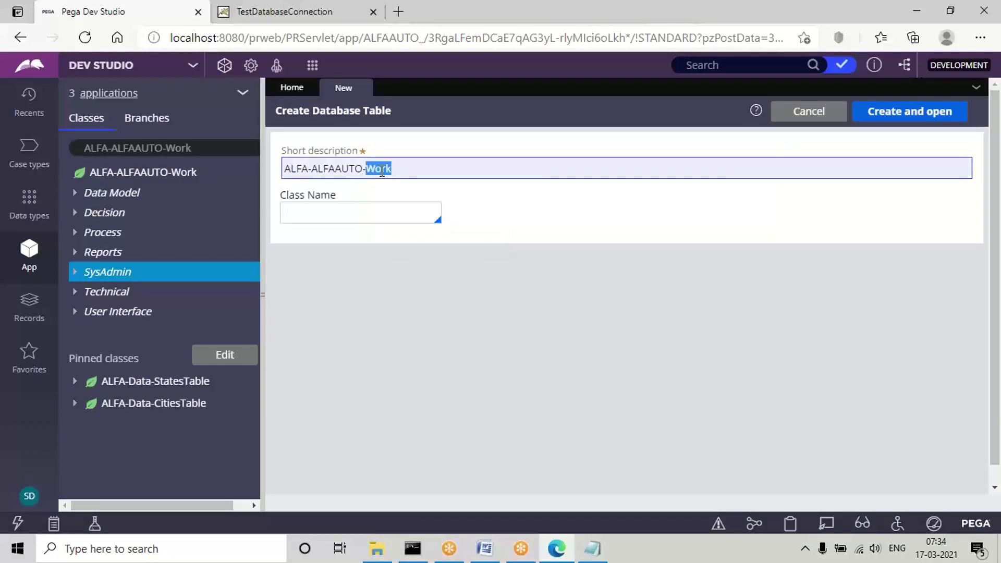
# Find the ALFA-ALFAAUTO-Data-CTable class through the class name lookup filter.
pyautogui.click(318, 213)
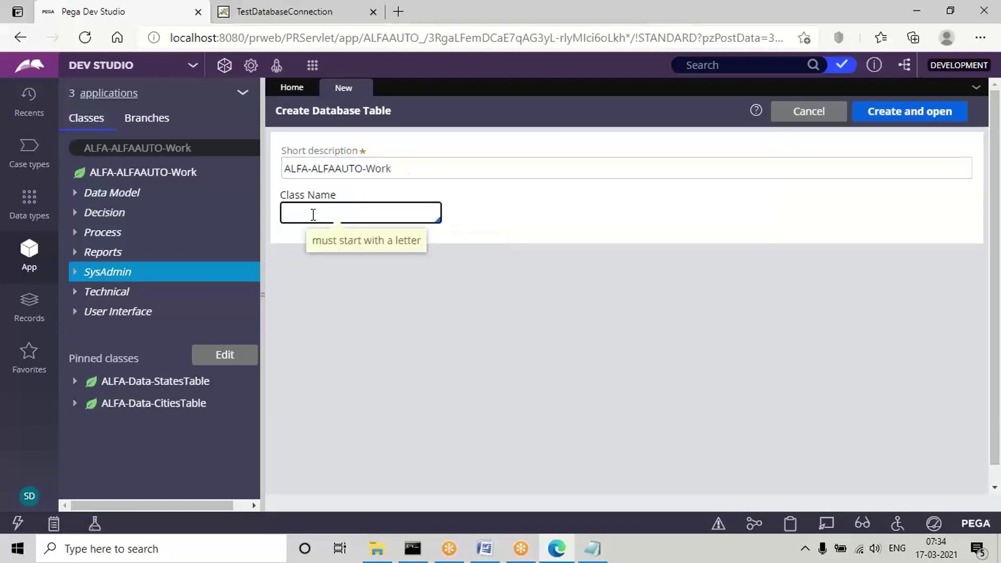
pyautogui.click(313, 214)
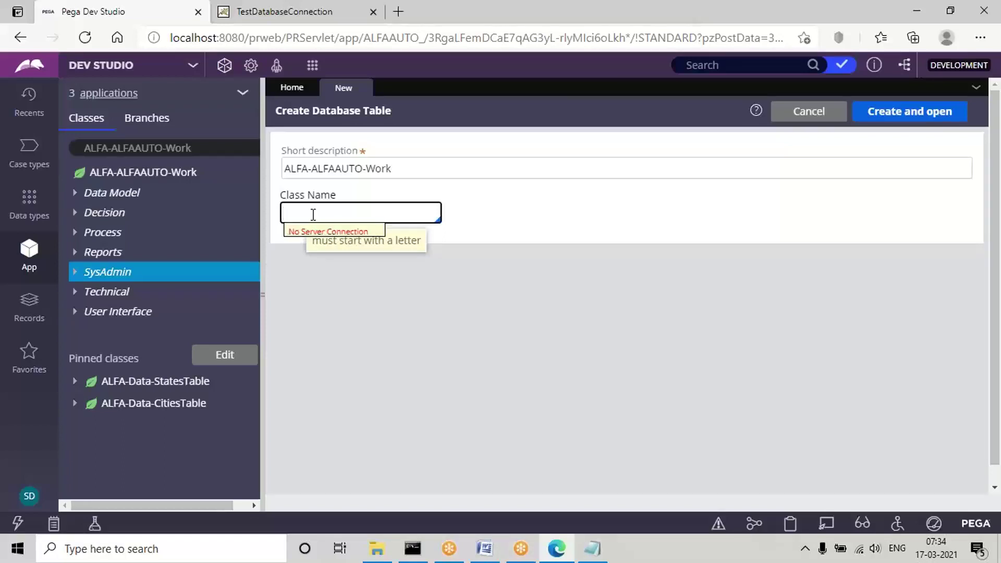
pyautogui.doubleClick(183, 148)
pyautogui.write('Da')
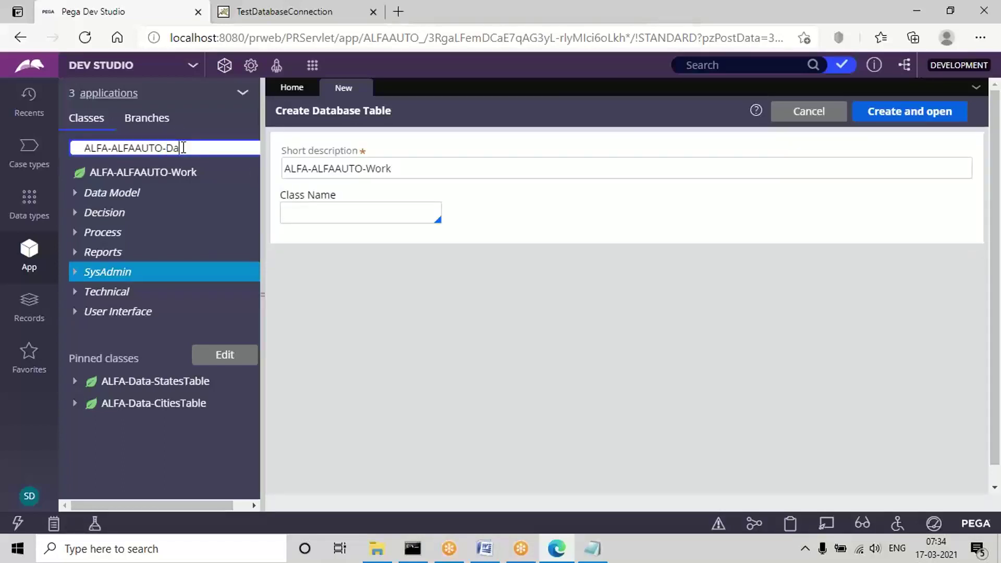
pyautogui.write('t')
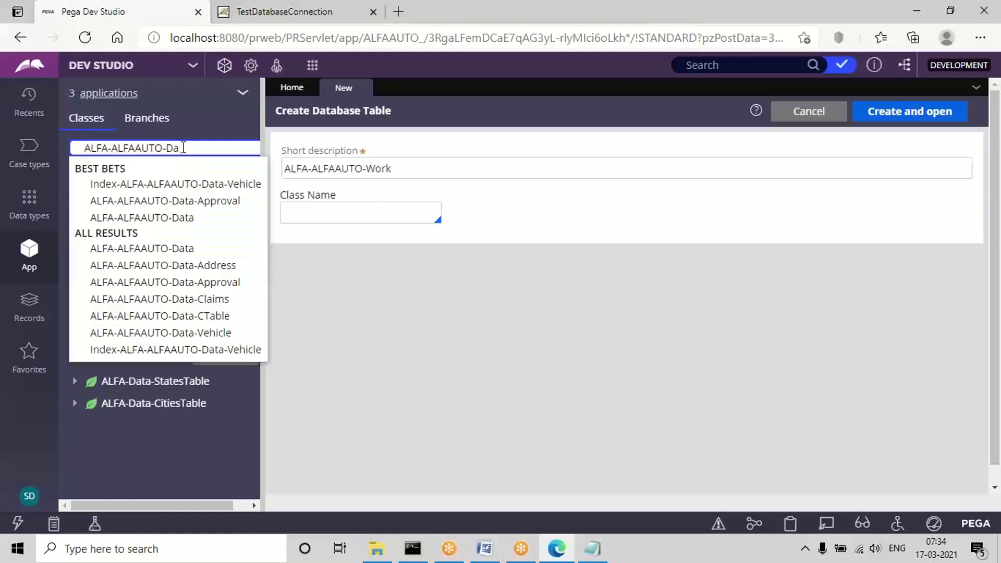
pyautogui.write('ta')
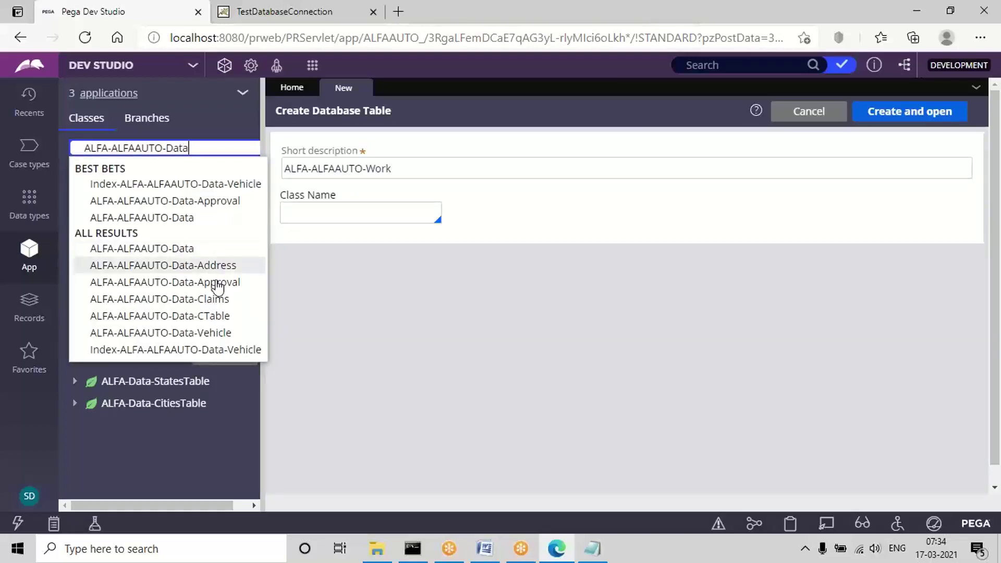
pyautogui.click(217, 316)
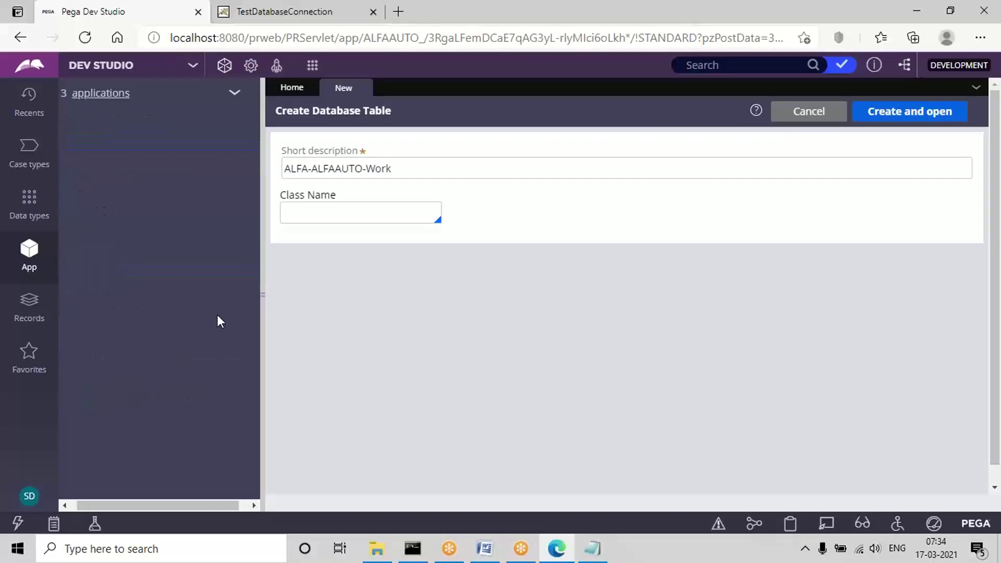
pyautogui.tripleClick(140, 149)
pyautogui.hotkey('ctrl', 'c')
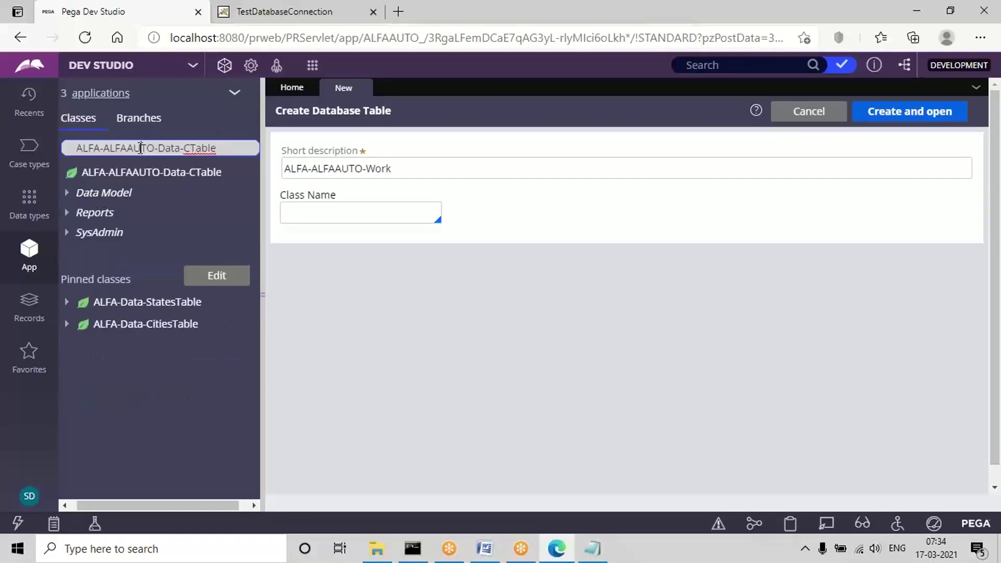
pyautogui.press('BackSpace')
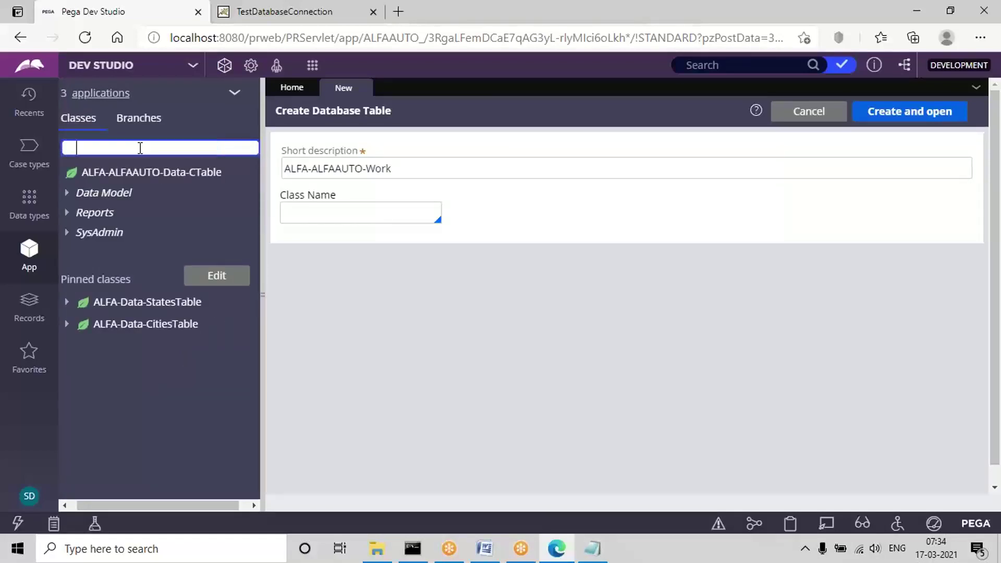
# Paste ALFA-ALFAAUTO-Data-CTable as the Class Name and check the ALFA-ALFAAUTO-Work short description.
pyautogui.click(339, 205)
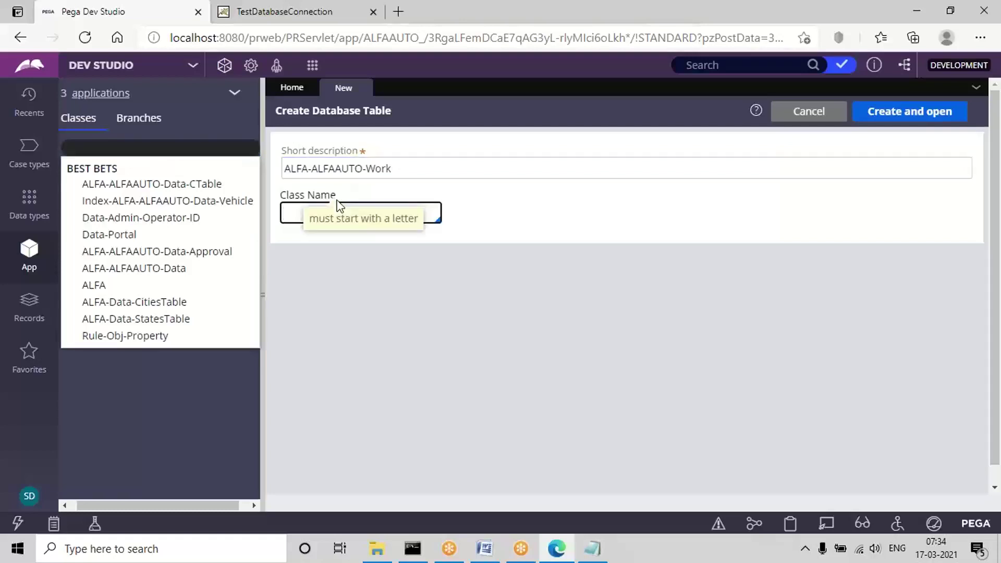
pyautogui.hotkey('ctrl', 'v')
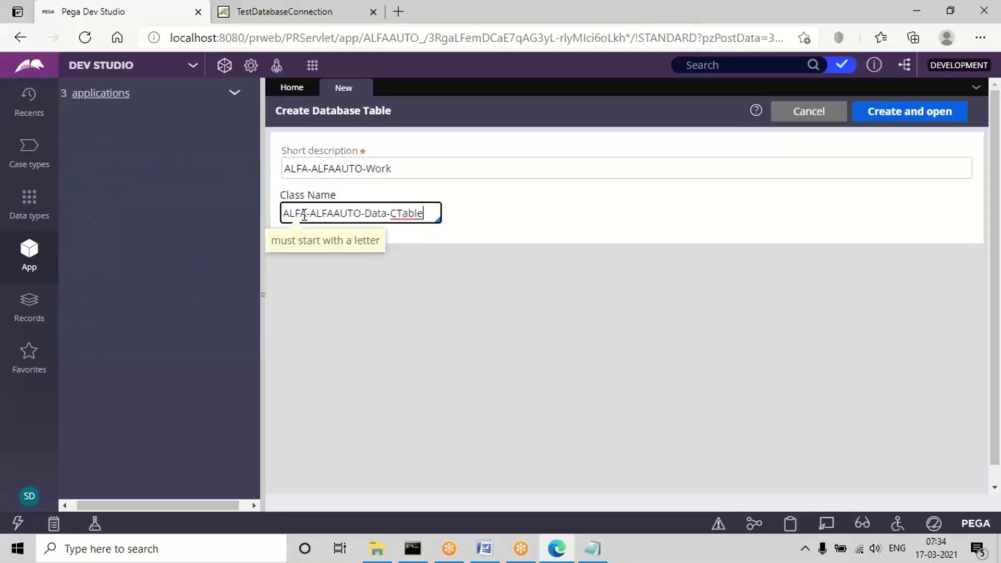
pyautogui.click(317, 294)
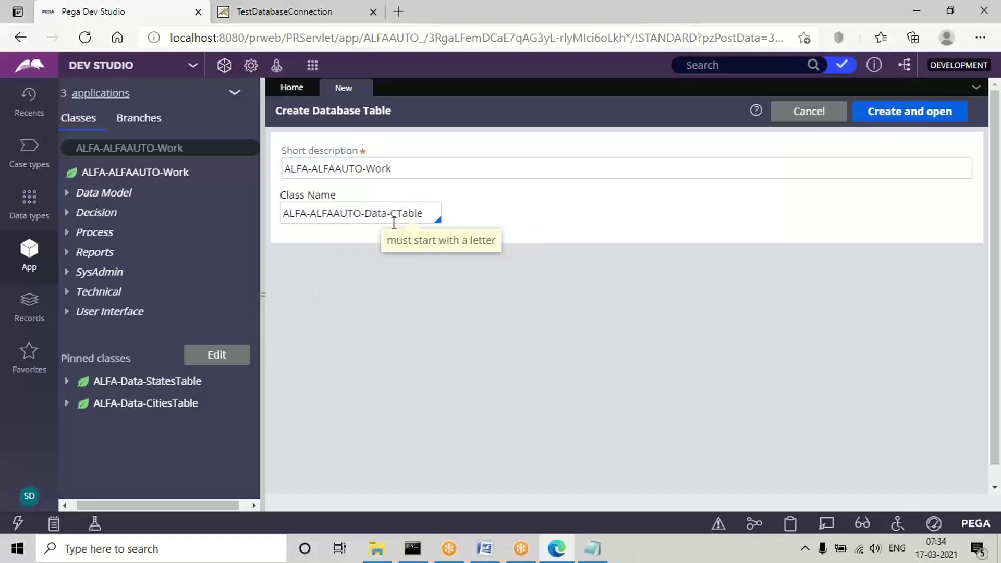
pyautogui.tripleClick(311, 165)
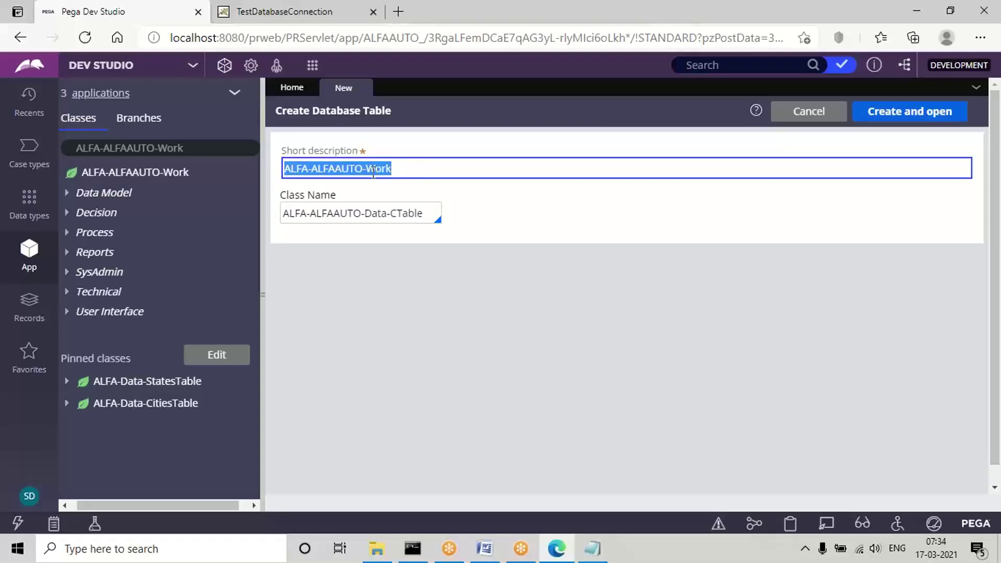
pyautogui.tripleClick(373, 172)
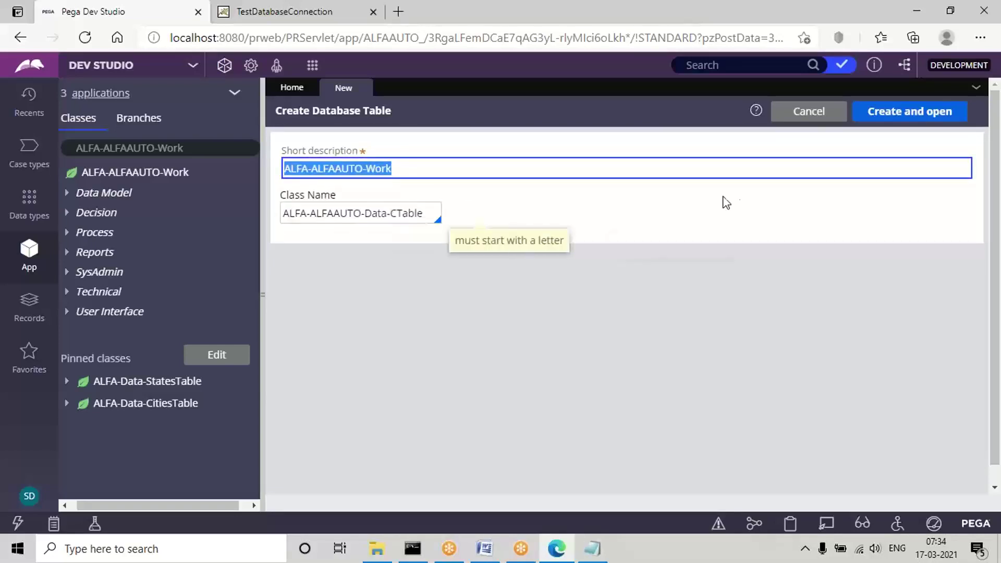
# Create the ALFA-ALFAAUTO-Data-CTable table record; it fails with 'This instance already exists'.
pyautogui.click(911, 114)
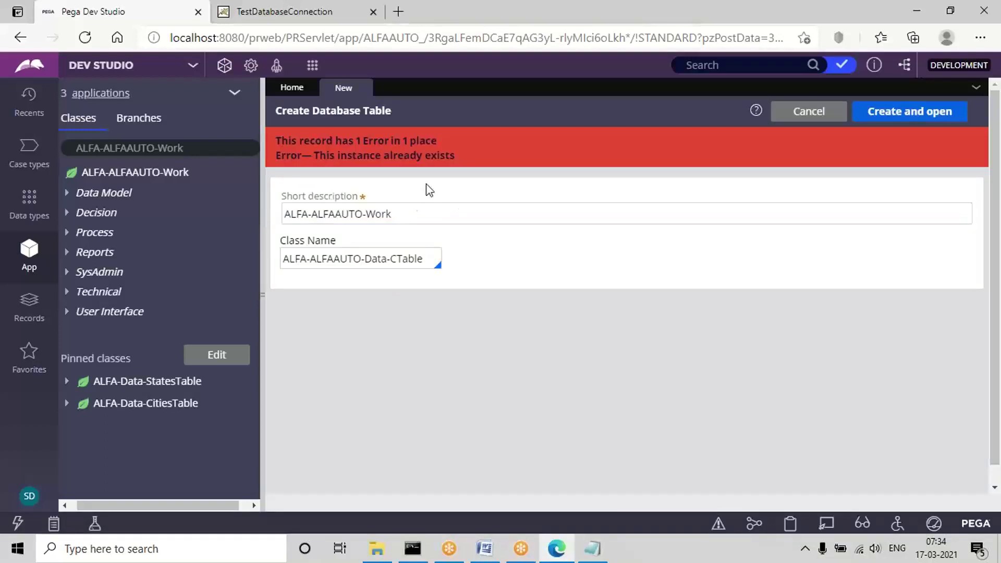
pyautogui.click(318, 215)
pyautogui.tripleClick(319, 216)
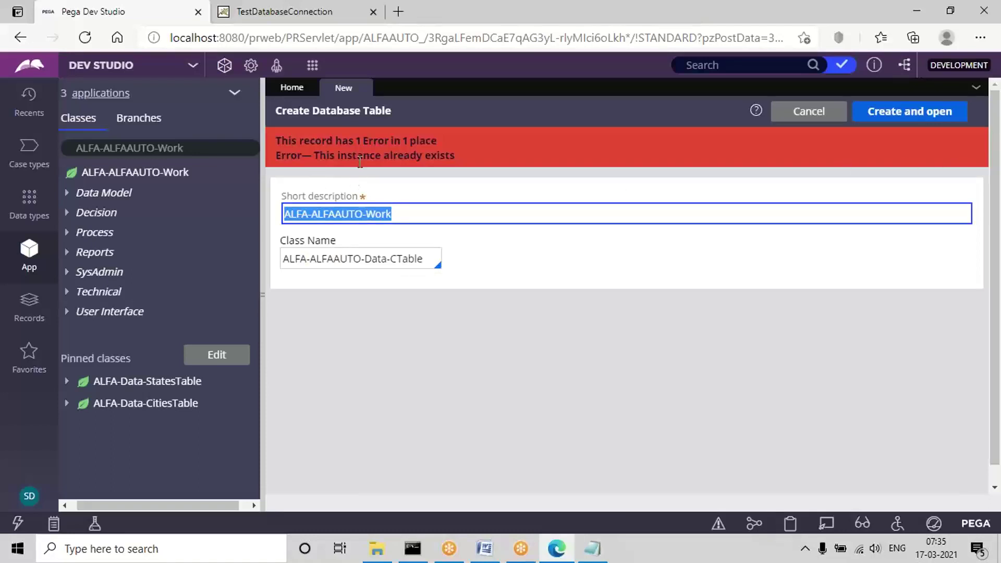
# Browse Records > SysAdmin > Database Table and open the existing ALFA-ALFAAUTO-Data-CTable entry.
pyautogui.click(25, 317)
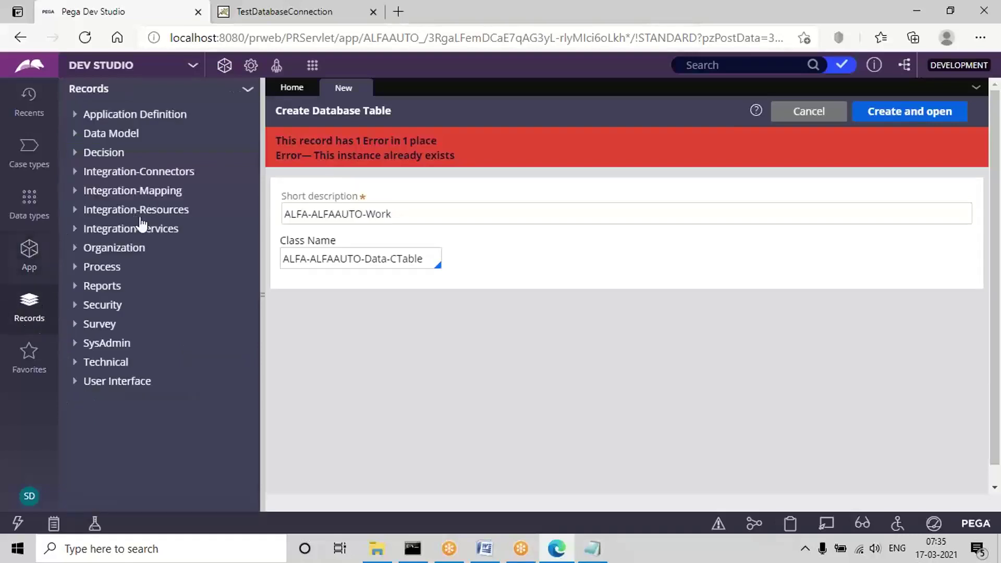
pyautogui.click(75, 349)
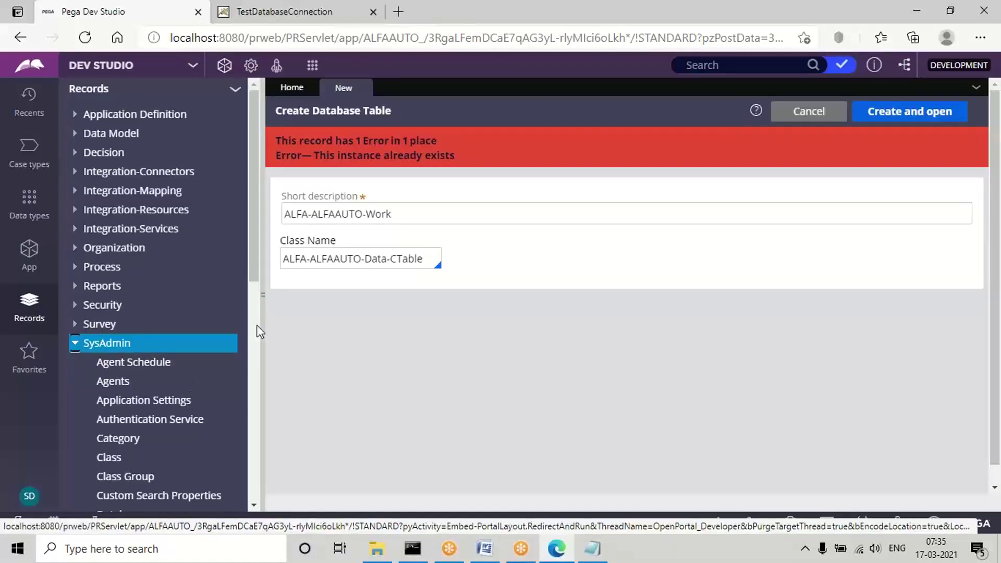
pyautogui.moveTo(254, 251); pyautogui.dragTo(271, 355)
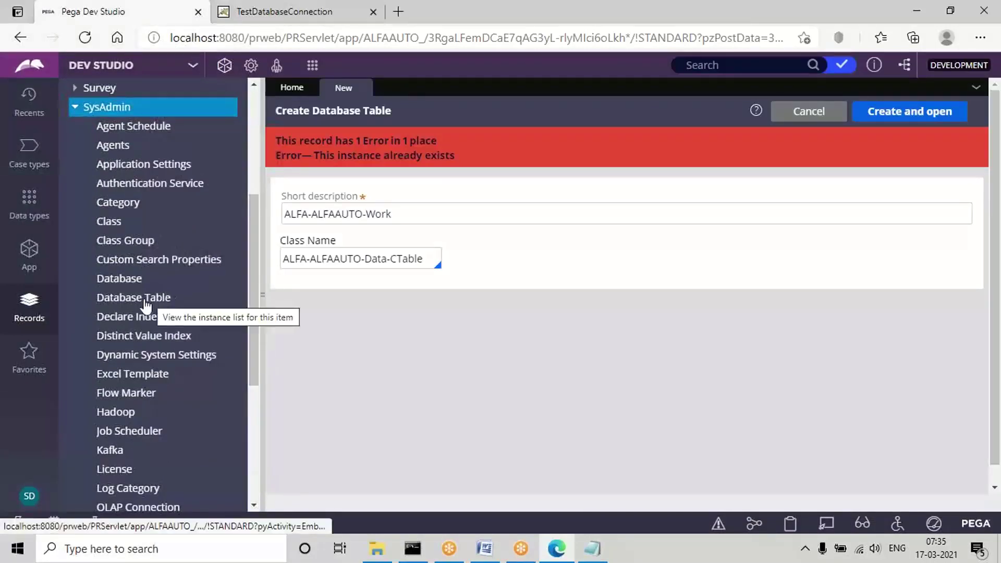
pyautogui.click(167, 299)
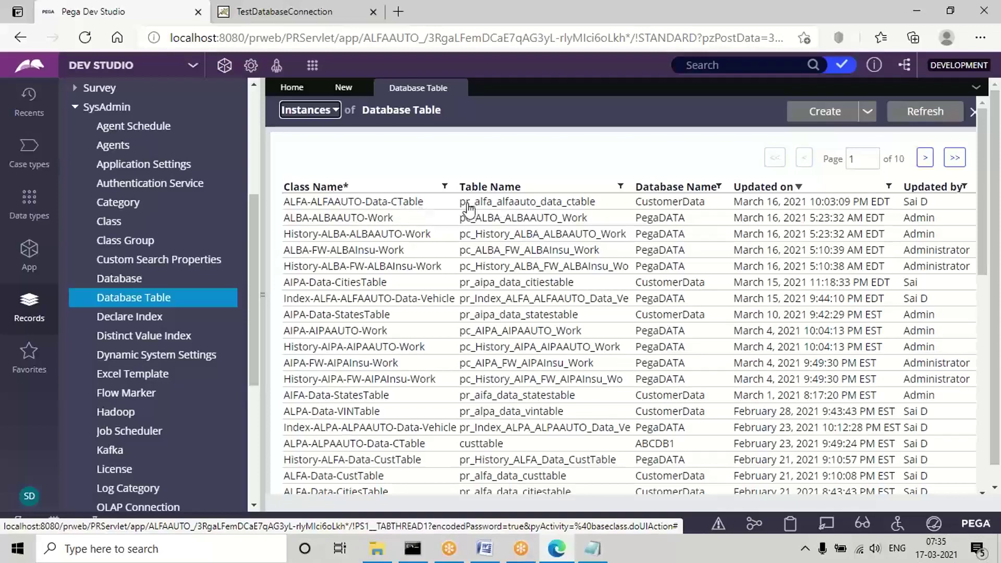
pyautogui.click(664, 204)
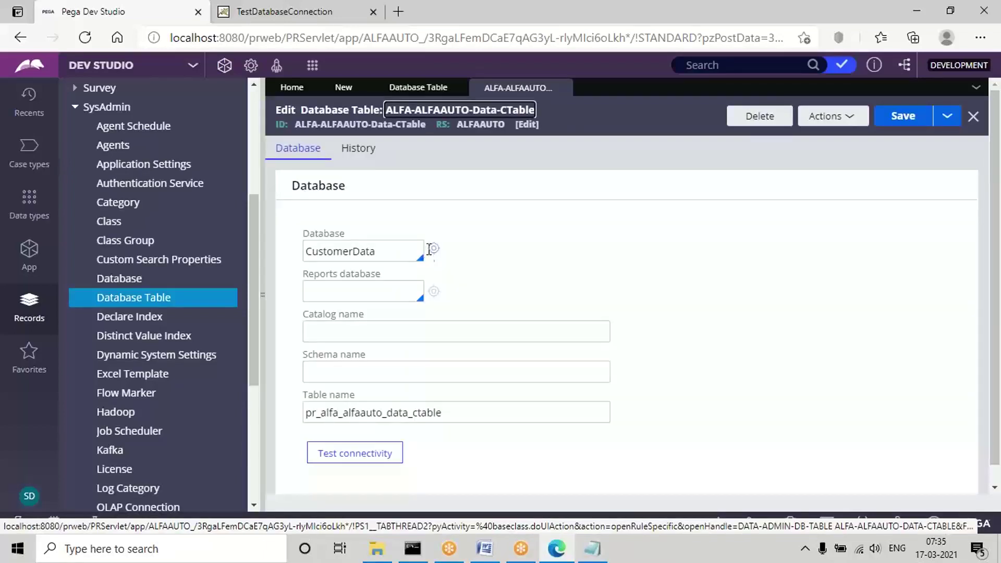
# Change the Database from CustomerData to ABCDB.
pyautogui.click(335, 254)
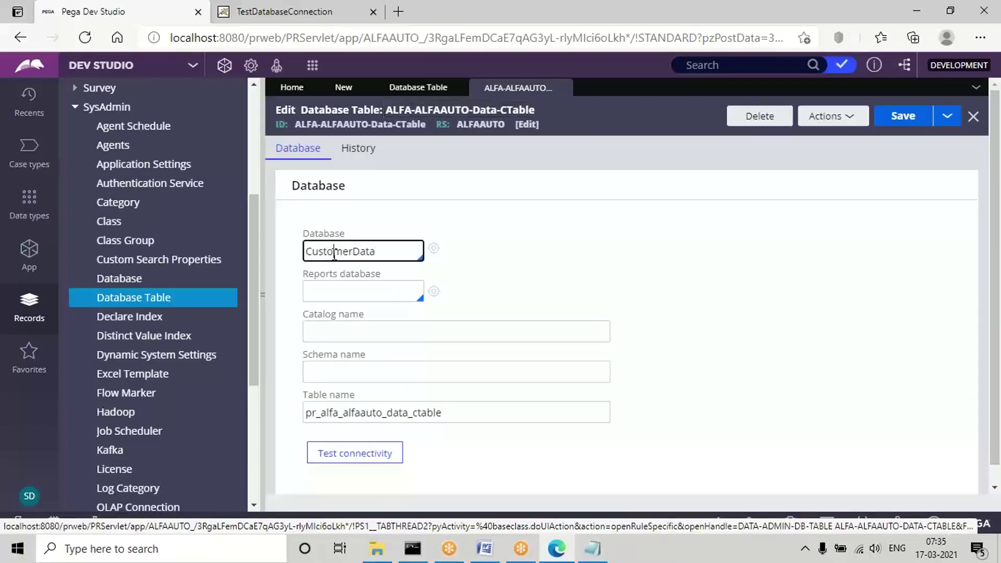
pyautogui.doubleClick(334, 254)
pyautogui.press('BackSpace')
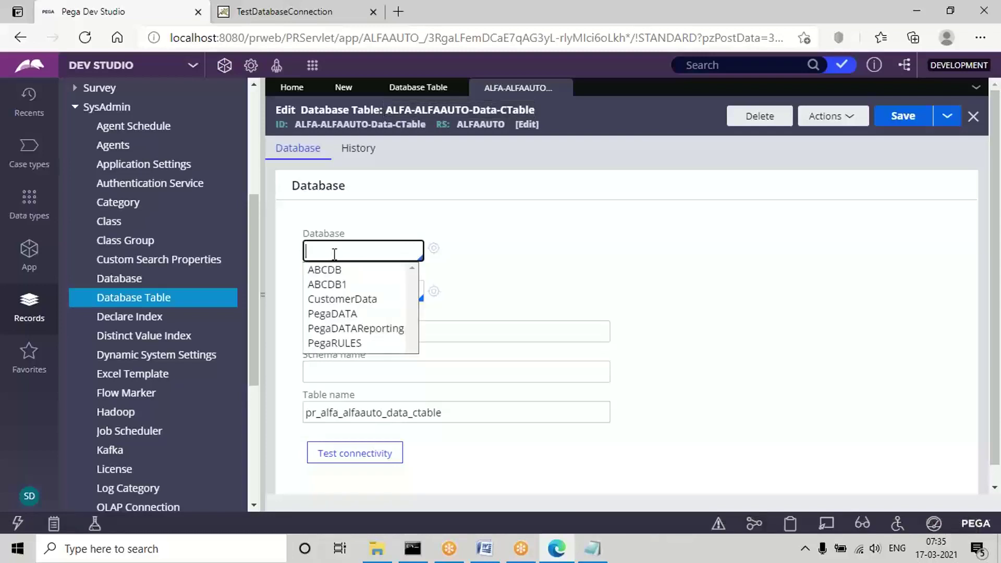
pyautogui.press('Down')
pyautogui.press('Return')
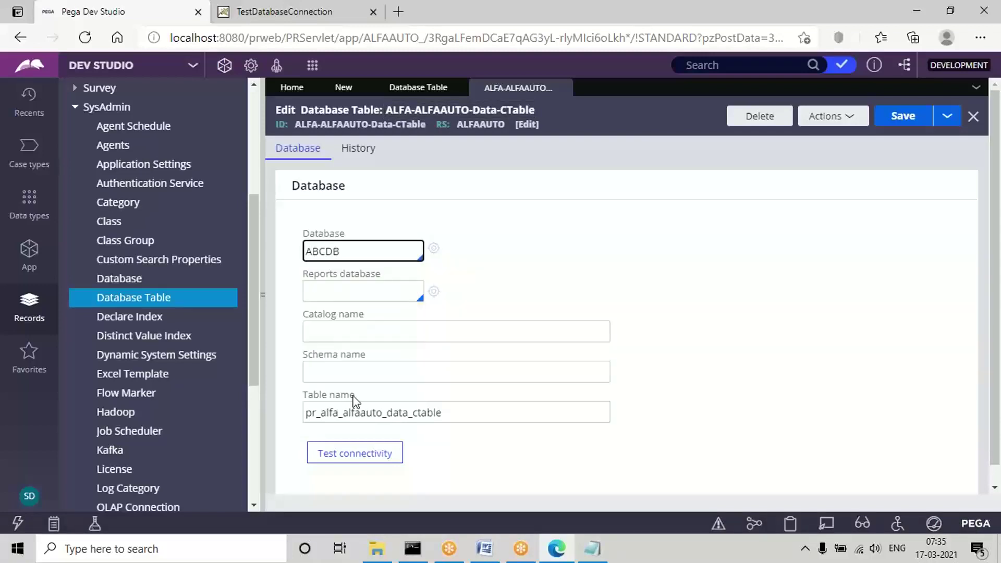
# Replace the old table name with custtable.
pyautogui.click(346, 410)
pyautogui.doubleClick(345, 412)
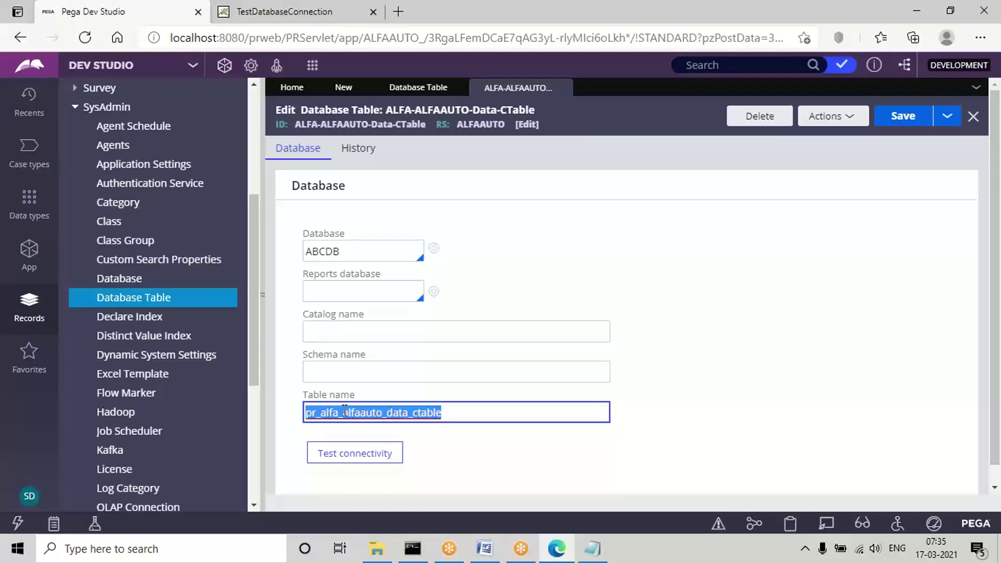
pyautogui.press('BackSpace')
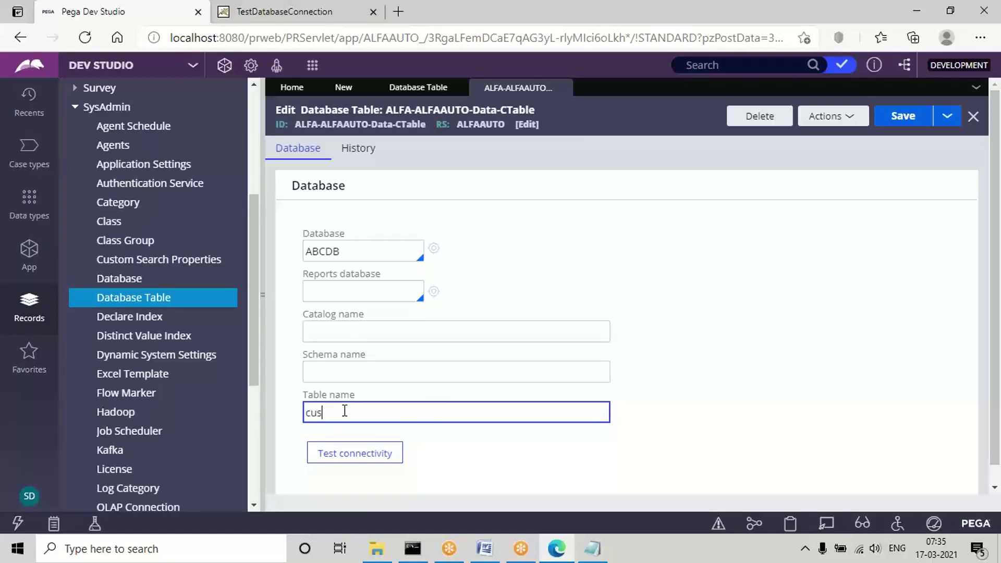
pyautogui.write('custtable')
pyautogui.doubleClick(345, 412)
pyautogui.click(363, 417)
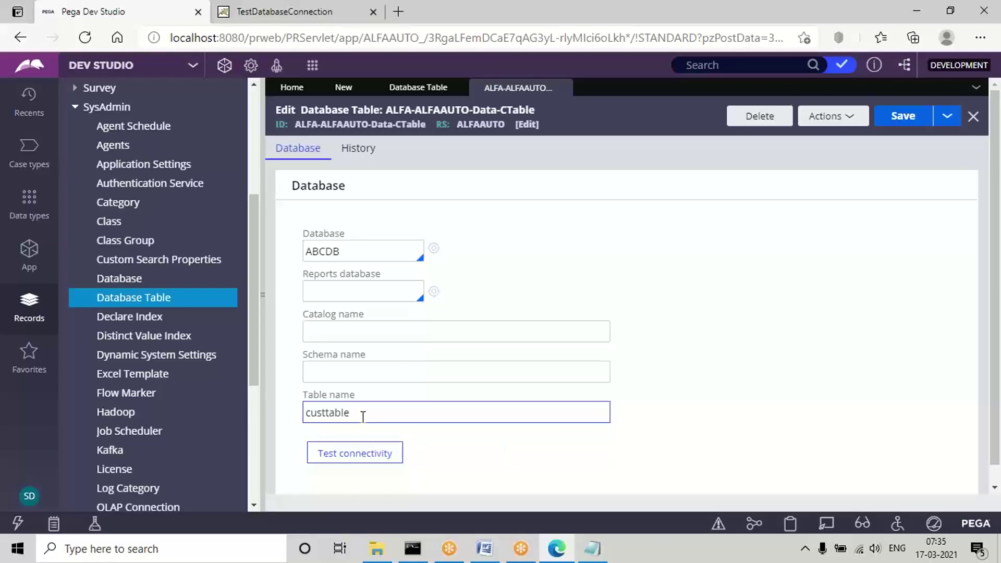
pyautogui.doubleClick(349, 415)
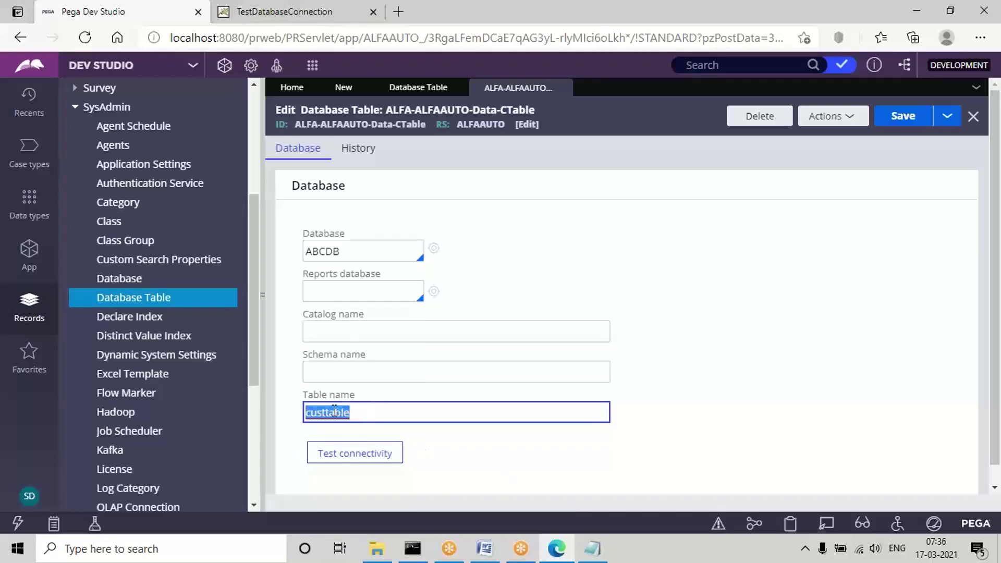
pyautogui.click(367, 416)
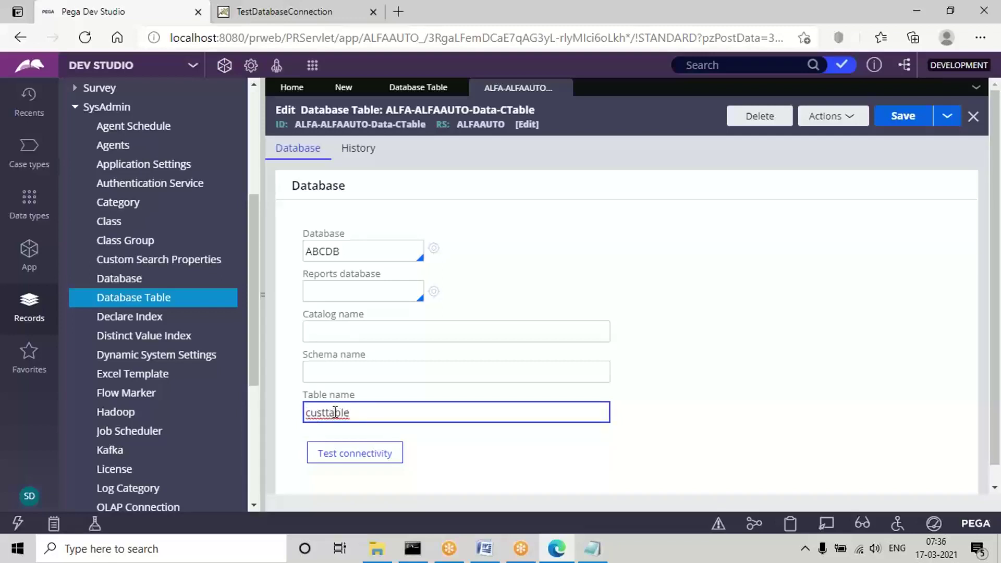
pyautogui.doubleClick(336, 412)
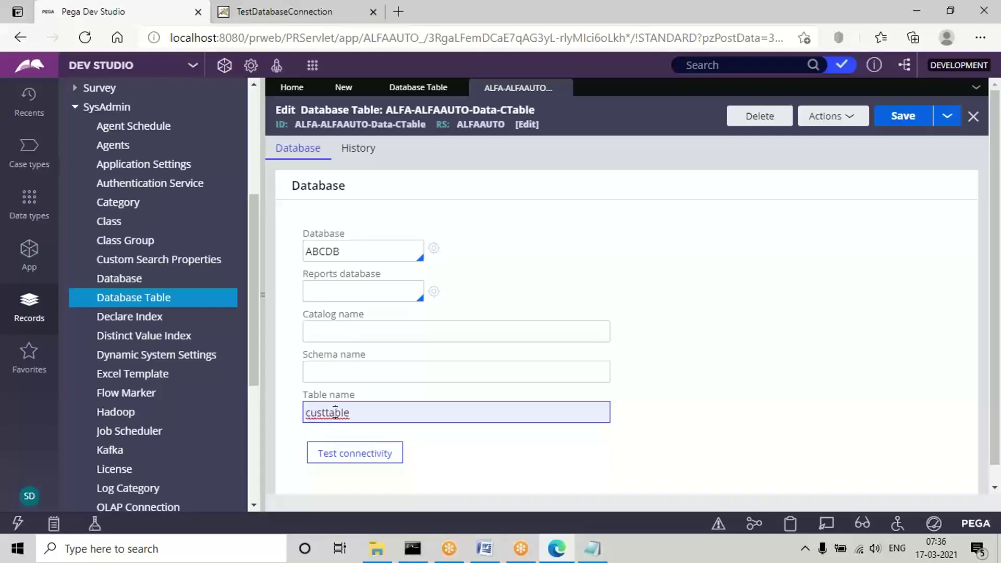
pyautogui.click(517, 463)
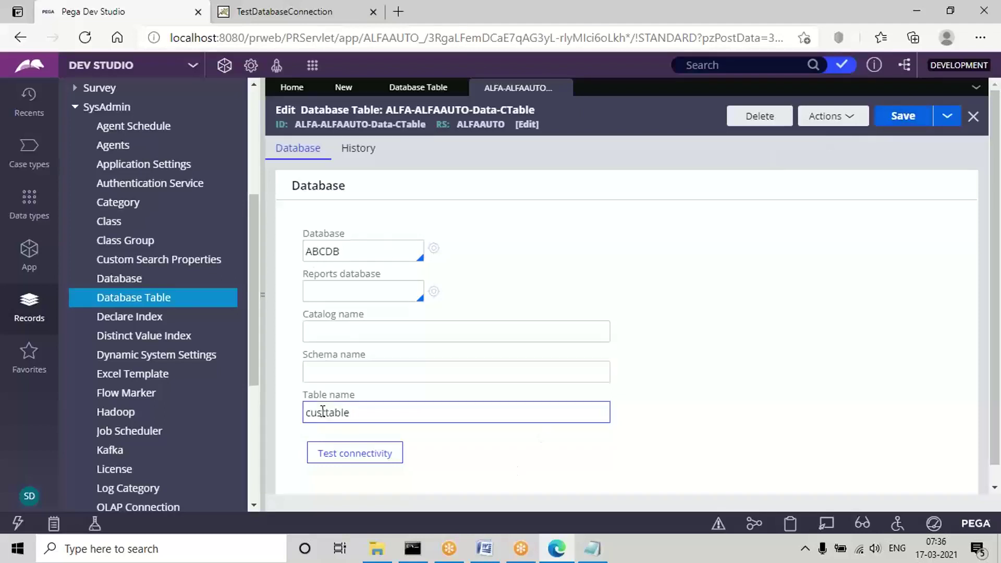
# Set the Reports database to ABCDB and save the Database Table record.
pyautogui.click(333, 289)
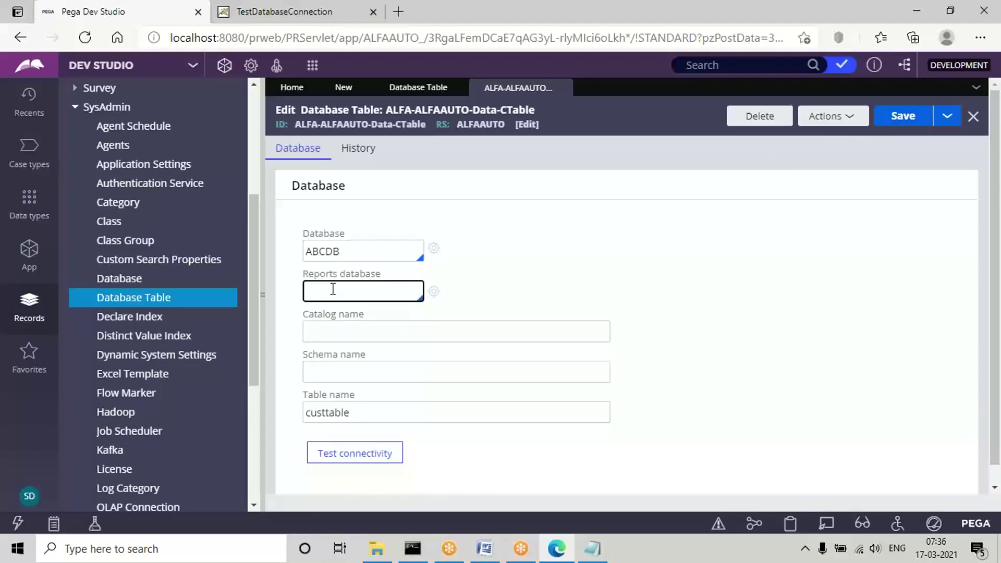
pyautogui.press('Down')
pyautogui.press('Return')
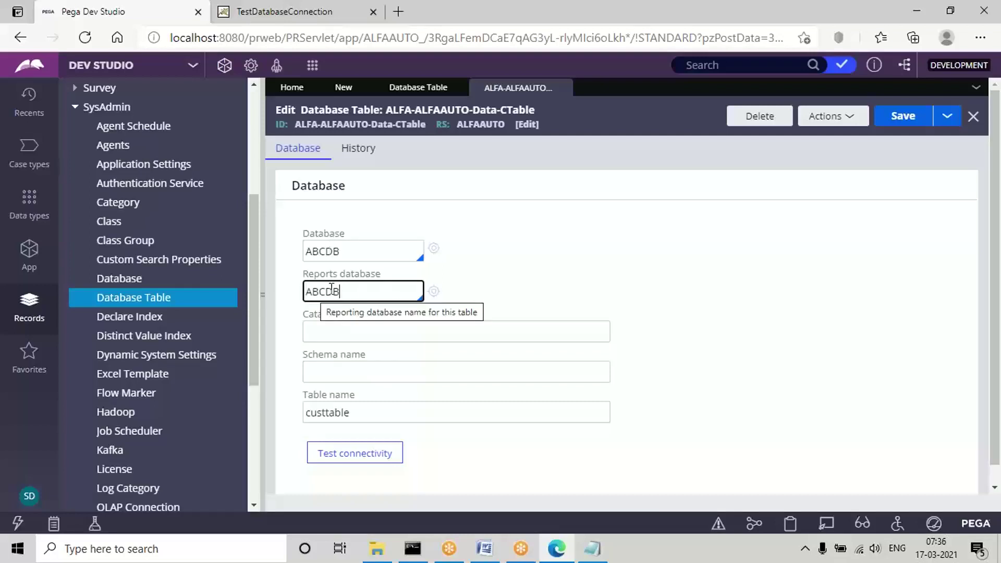
pyautogui.doubleClick(332, 412)
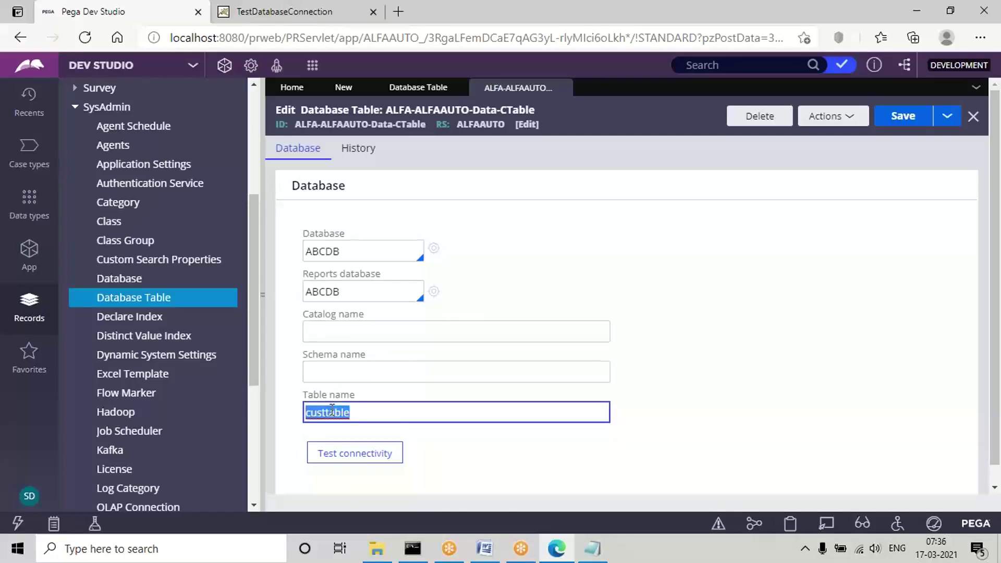
pyautogui.click(904, 124)
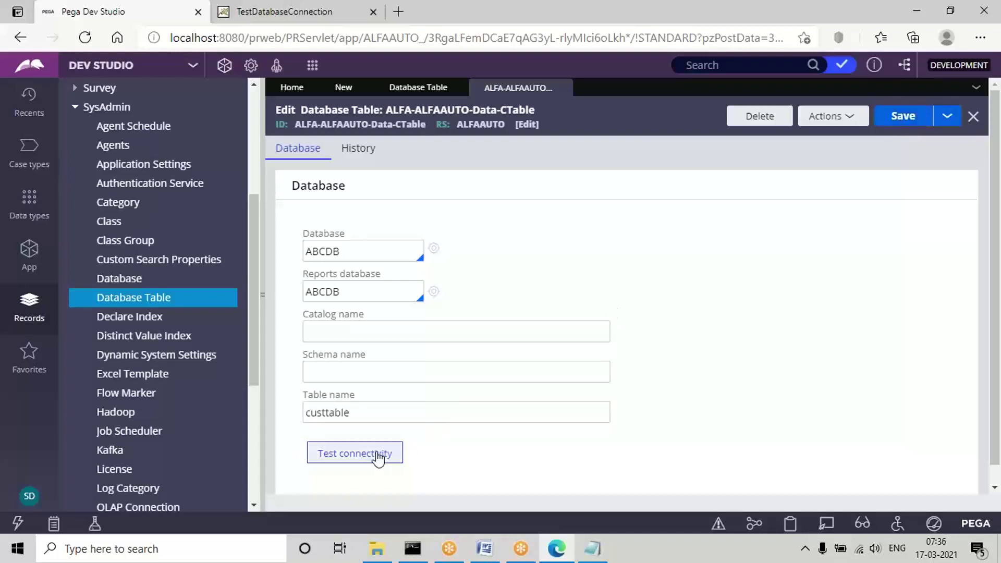
# Test the ABCDB connection, then close the CTable record, Database Table list and Create form.
pyautogui.click(348, 463)
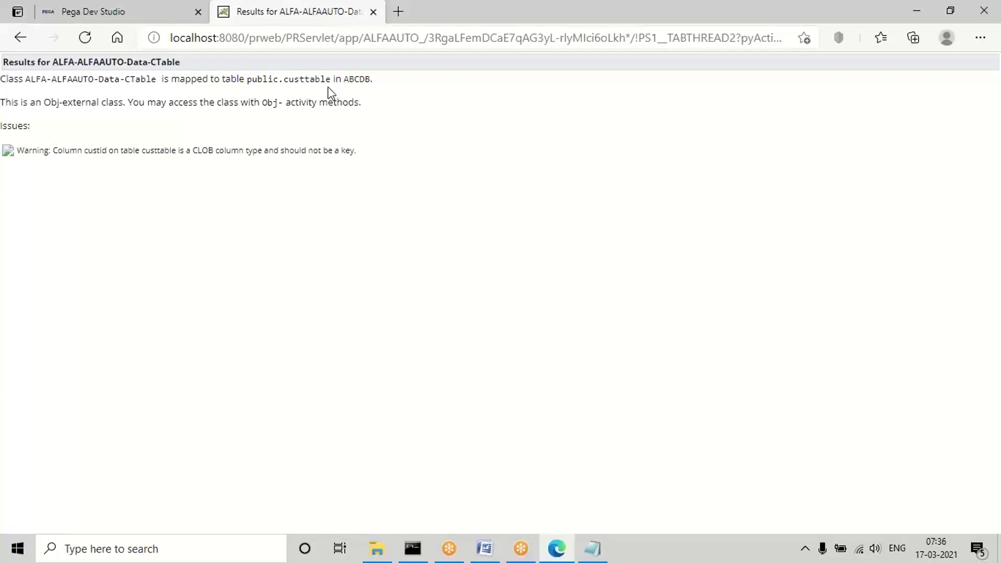
pyautogui.click(130, 10)
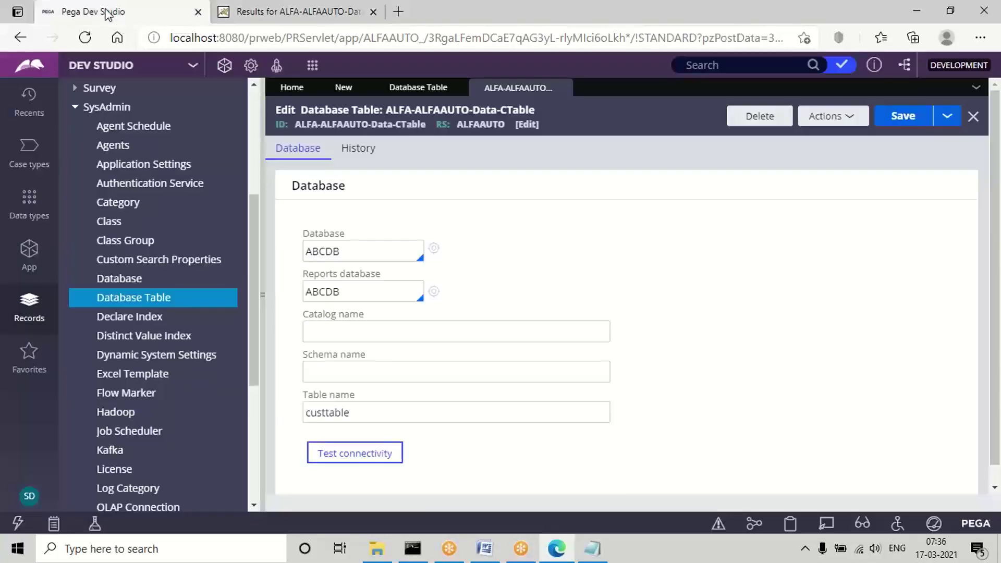
pyautogui.click(563, 89)
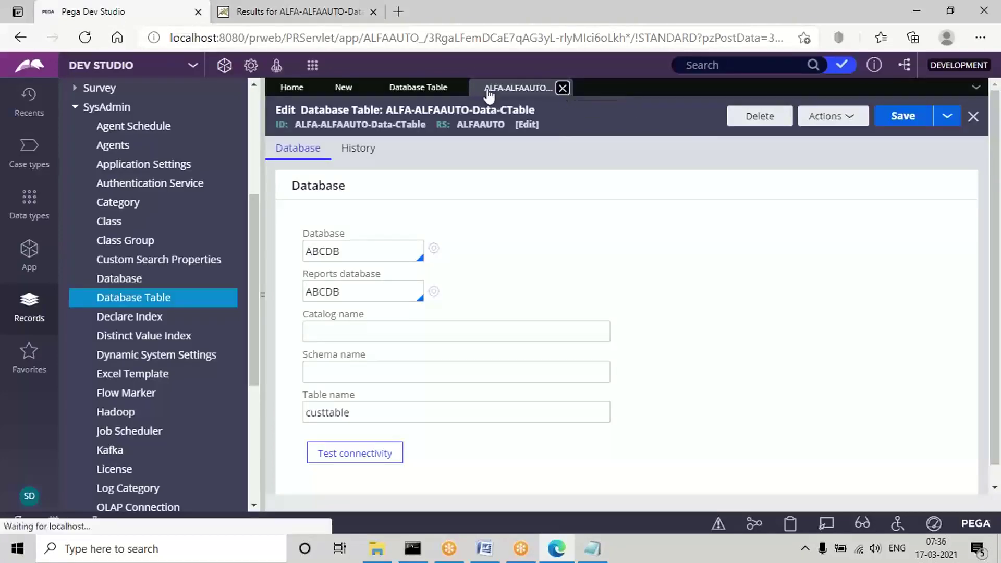
pyautogui.click(458, 90)
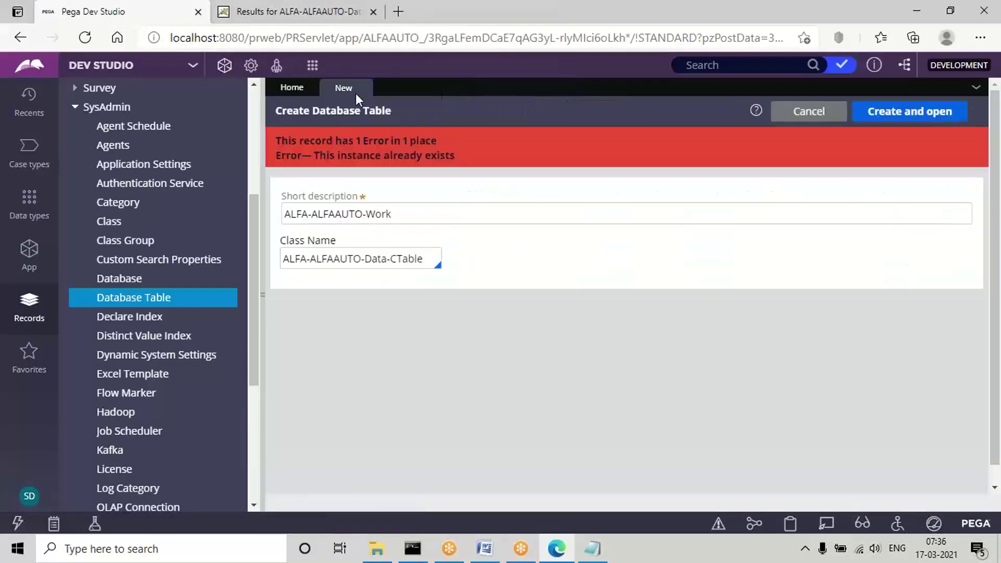
pyautogui.click(362, 88)
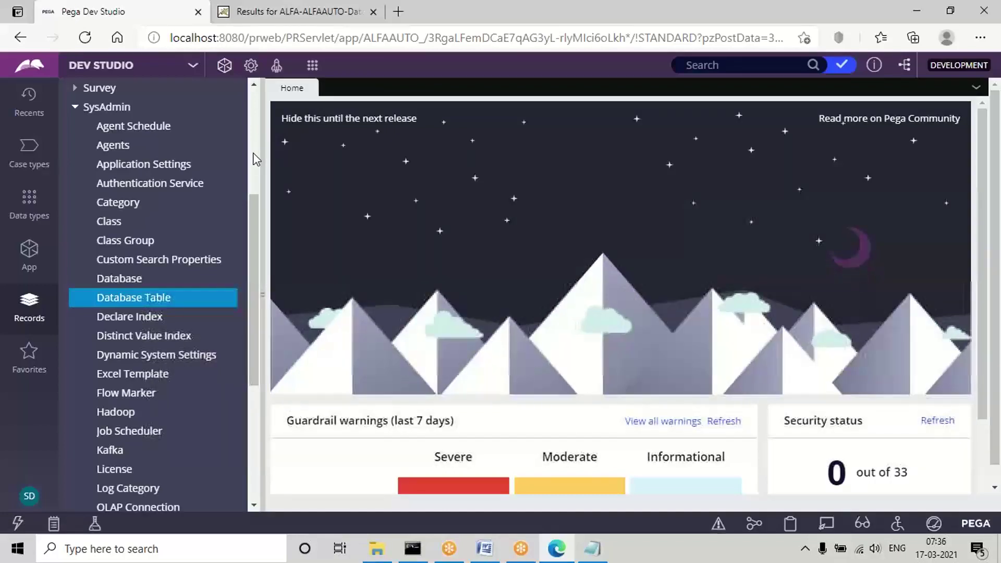
# Collapse SysAdmin, filter the App explorer to ALFA-ALFAAUTO-Data-CTable, then bring Word forward.
pyautogui.scroll(5, 253, 151)
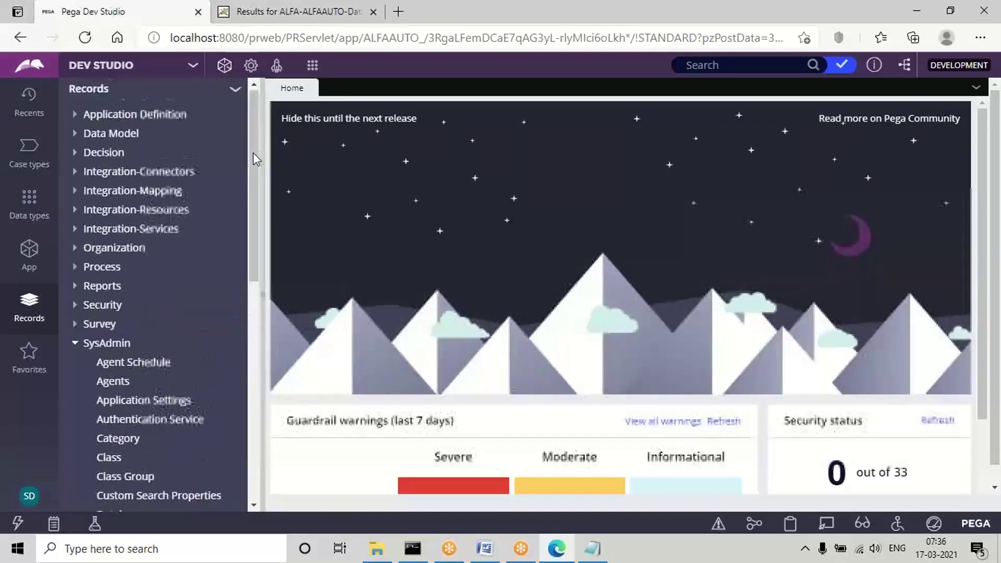
pyautogui.click(74, 344)
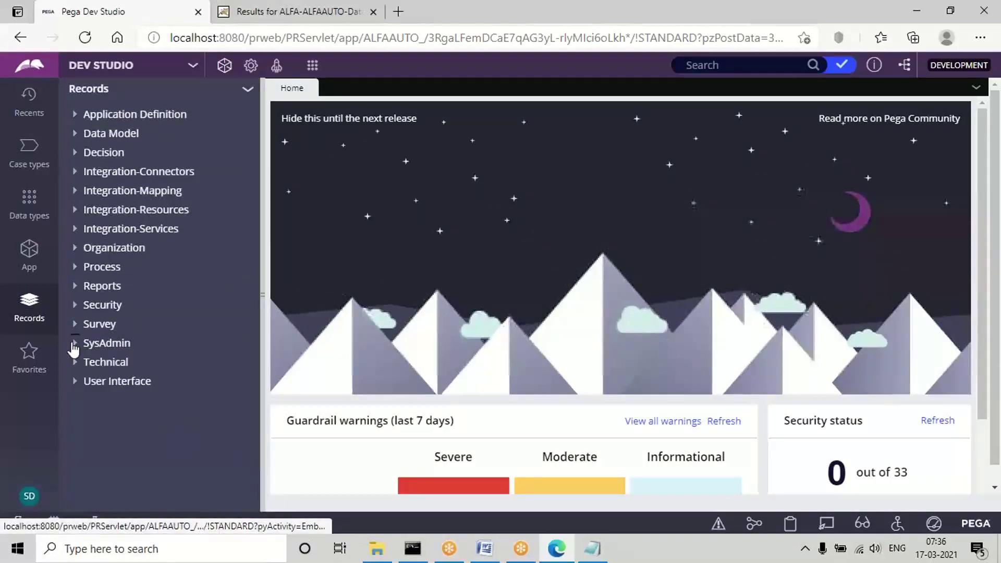
pyautogui.click(30, 254)
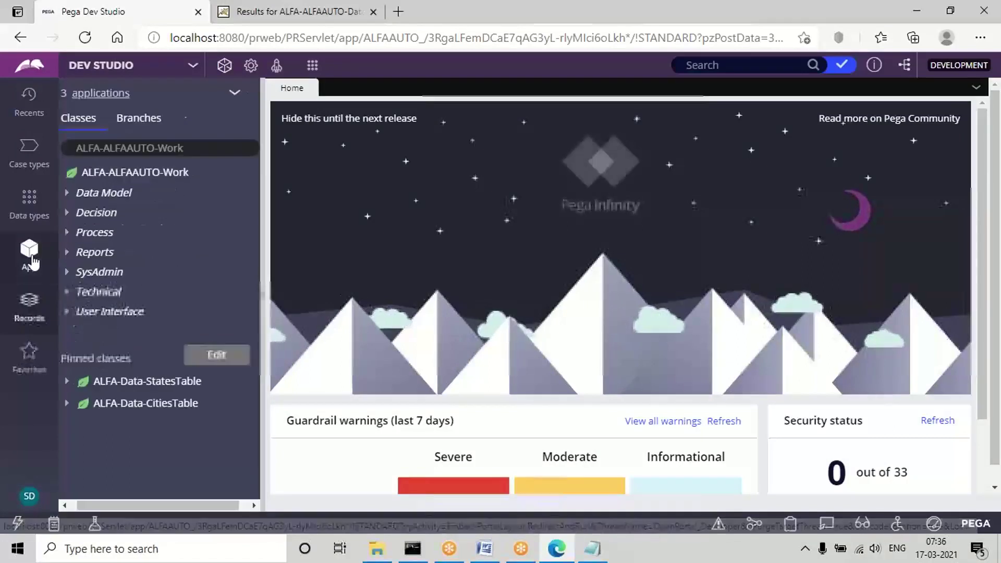
pyautogui.doubleClick(173, 148)
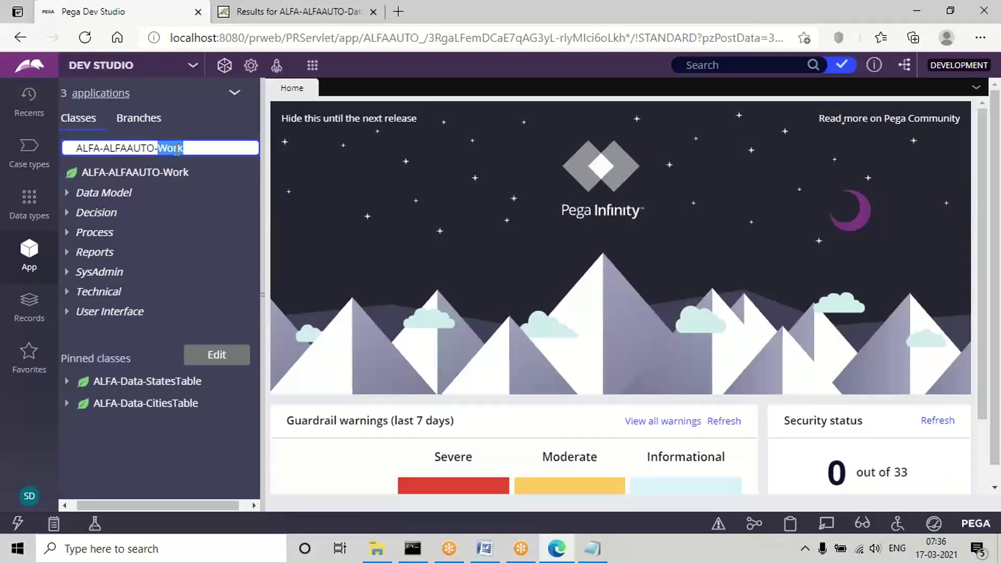
pyautogui.press('BackSpace')
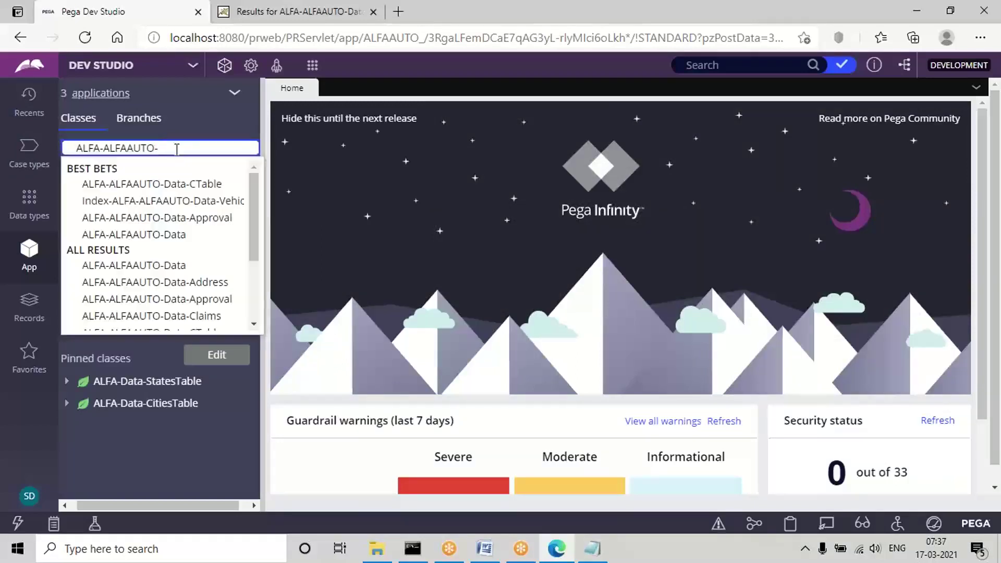
pyautogui.click(195, 183)
pyautogui.click(485, 551)
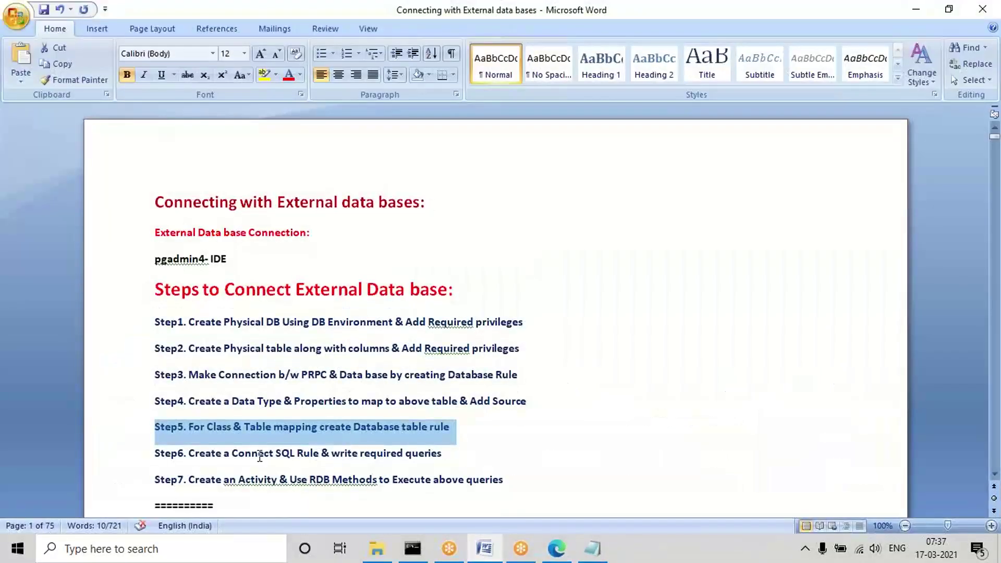
# Replace 'queries' with 'Statements' on the Step6 line, then minimize Word.
pyautogui.click(254, 453)
pyautogui.tripleClick(254, 454)
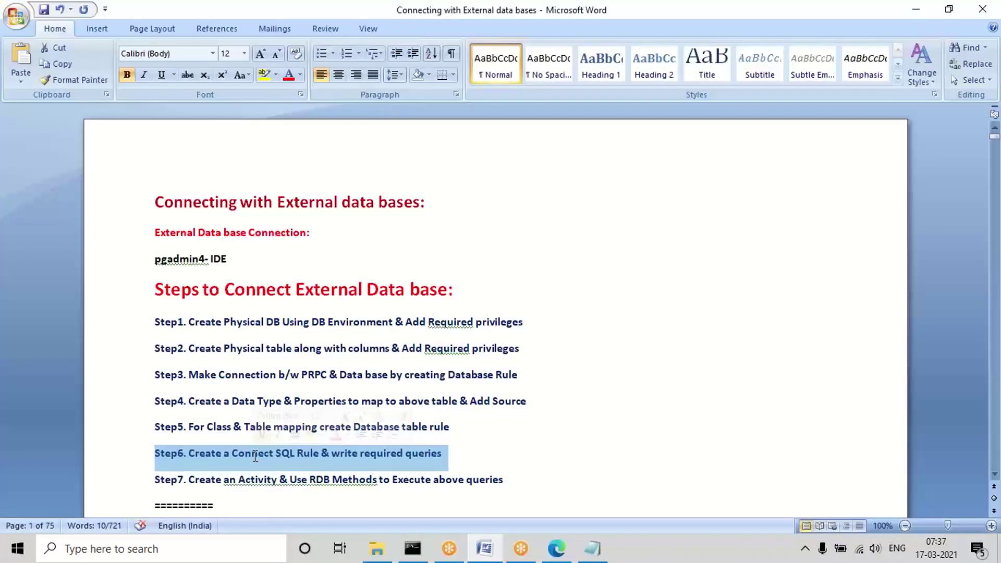
pyautogui.click(422, 454)
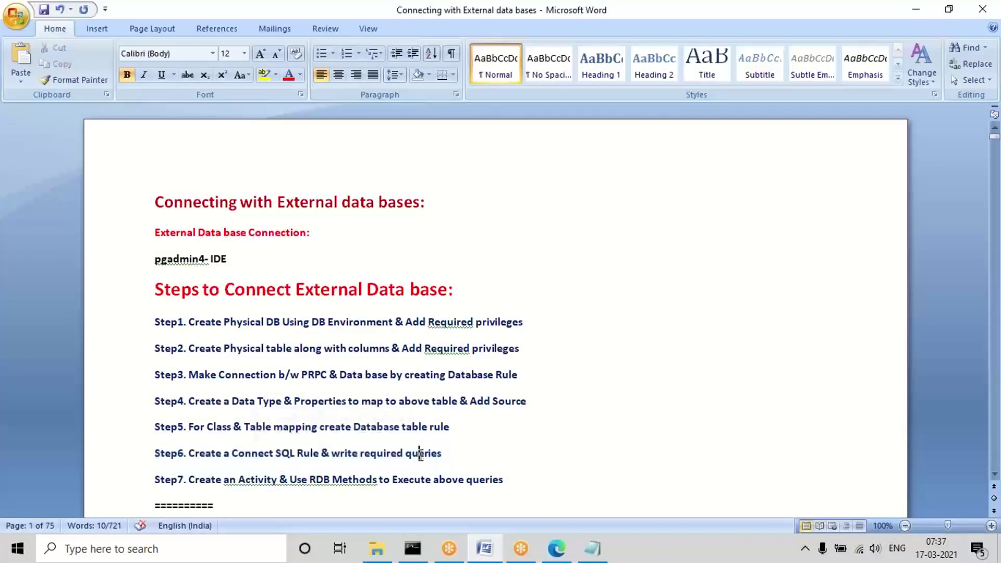
pyautogui.doubleClick(422, 454)
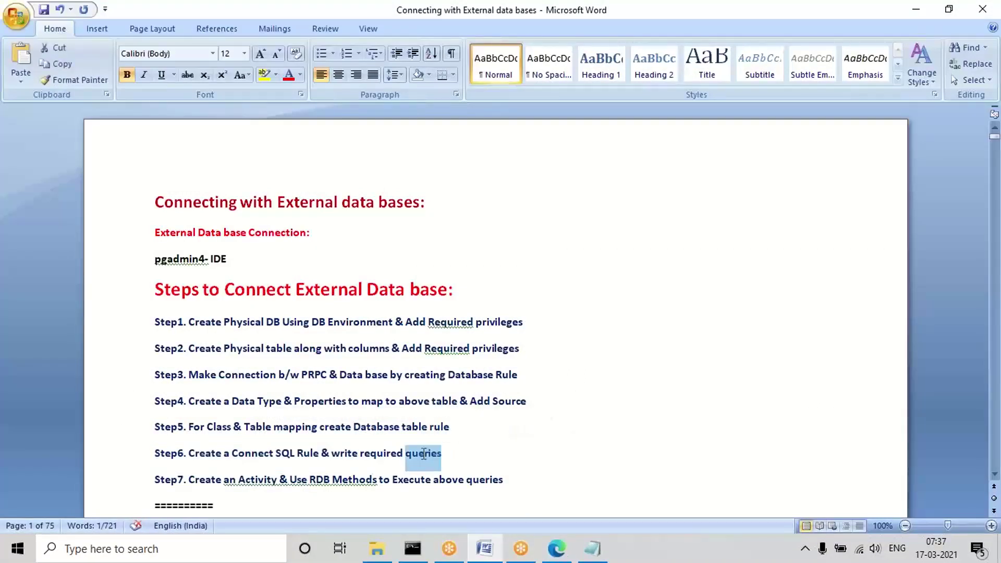
pyautogui.write('Statements')
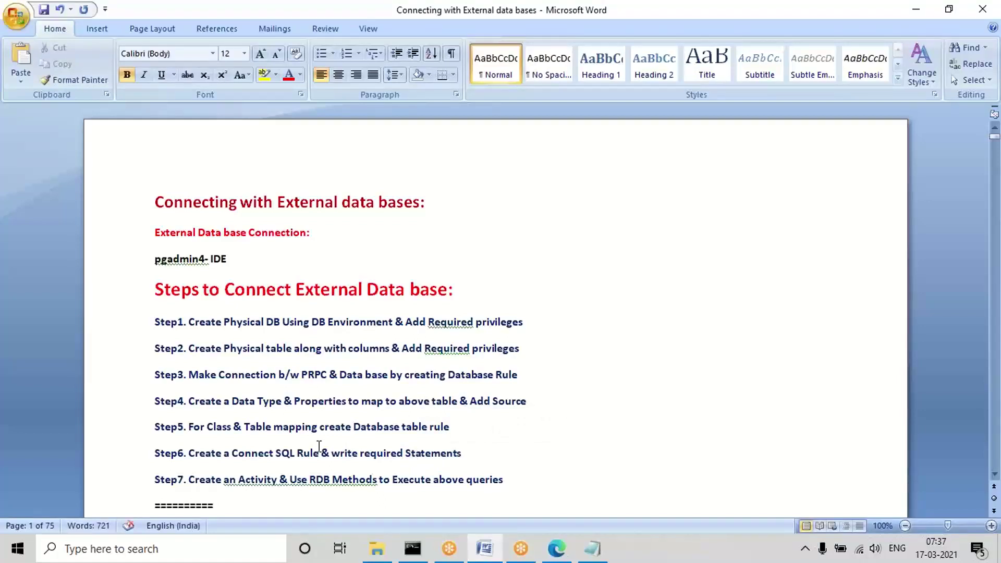
pyautogui.tripleClick(302, 454)
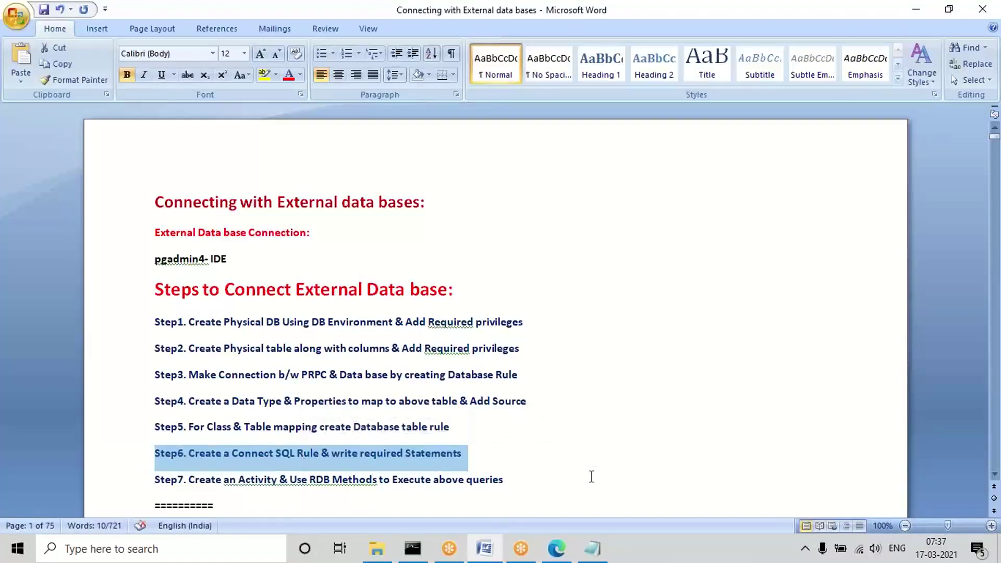
pyautogui.click(916, 10)
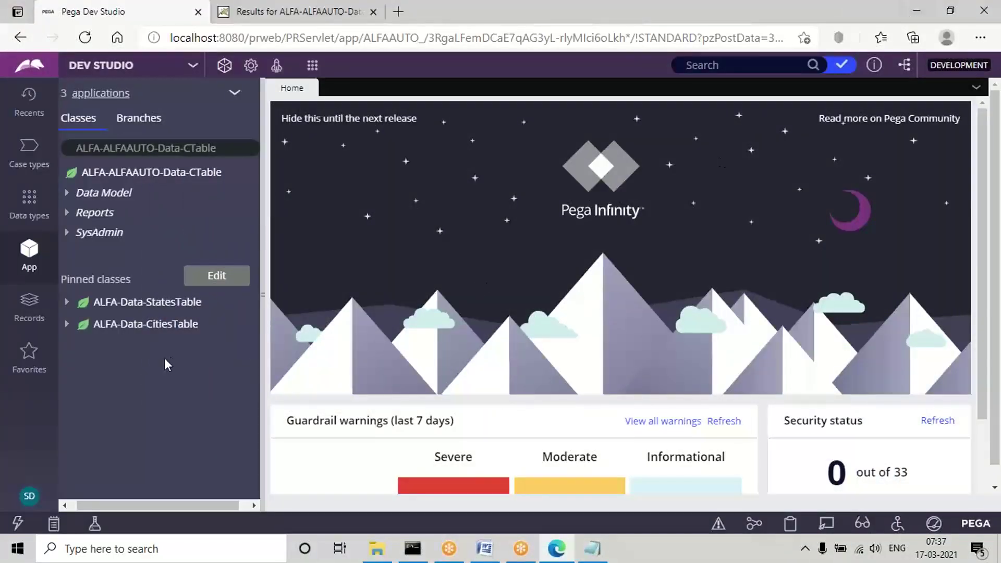
# Select the ALFA-ALFAAUTO-Data-CTable class row in the App explorer tree.
pyautogui.click(187, 148)
pyautogui.hotkey('ctrl', 'a')
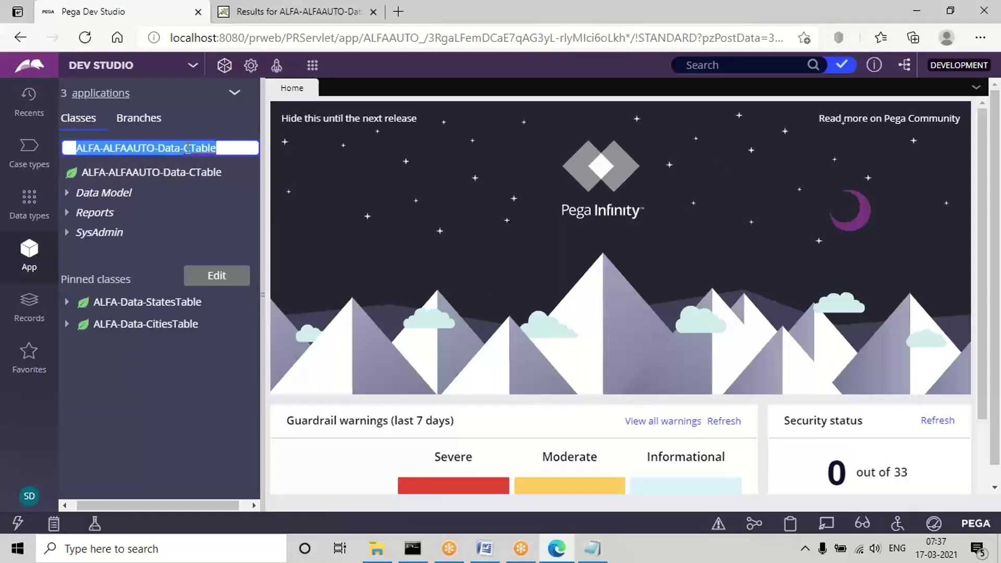
pyautogui.click(225, 149)
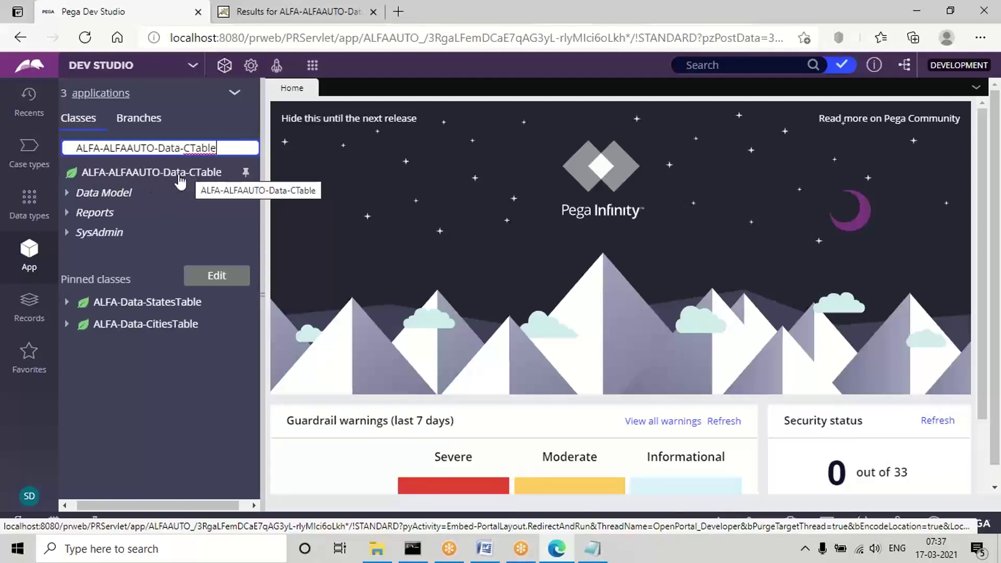
pyautogui.click(152, 181)
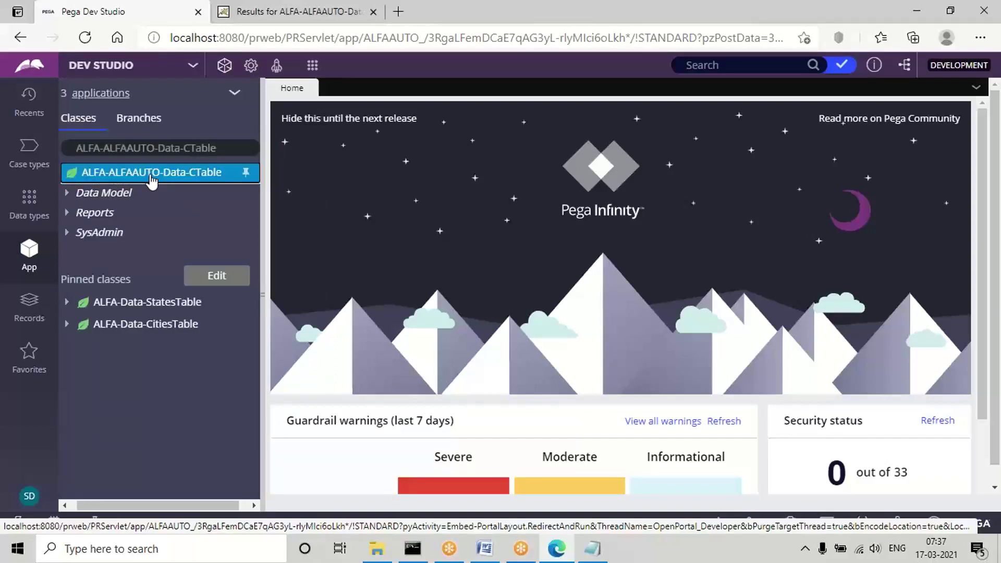
# Zoom the page to 90% and show the CTable class's Create > Integration-Connectors options, including Connect SQL.
pyautogui.rightClick(151, 181)
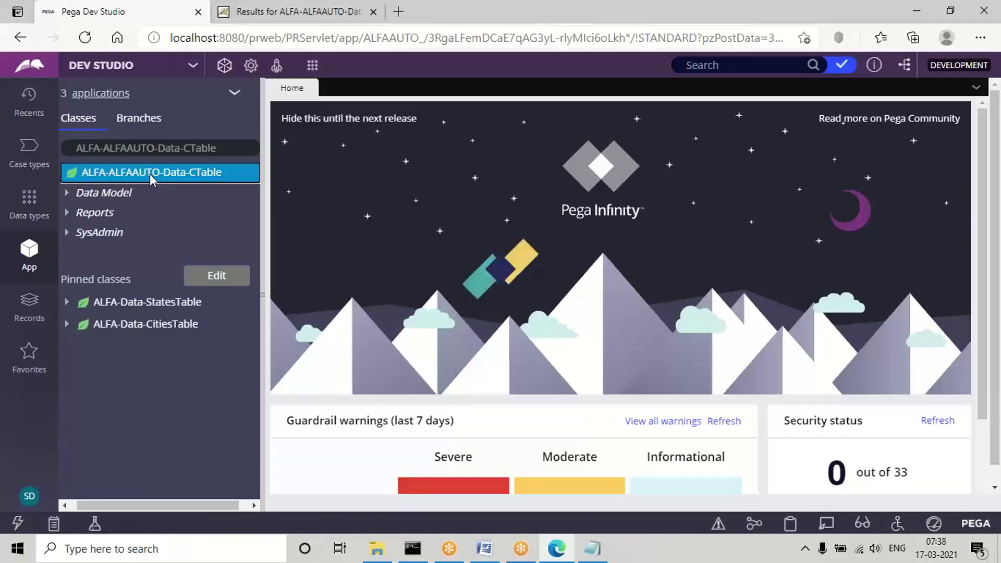
pyautogui.moveTo(151, 190)
pyautogui.moveTo(334, 252)
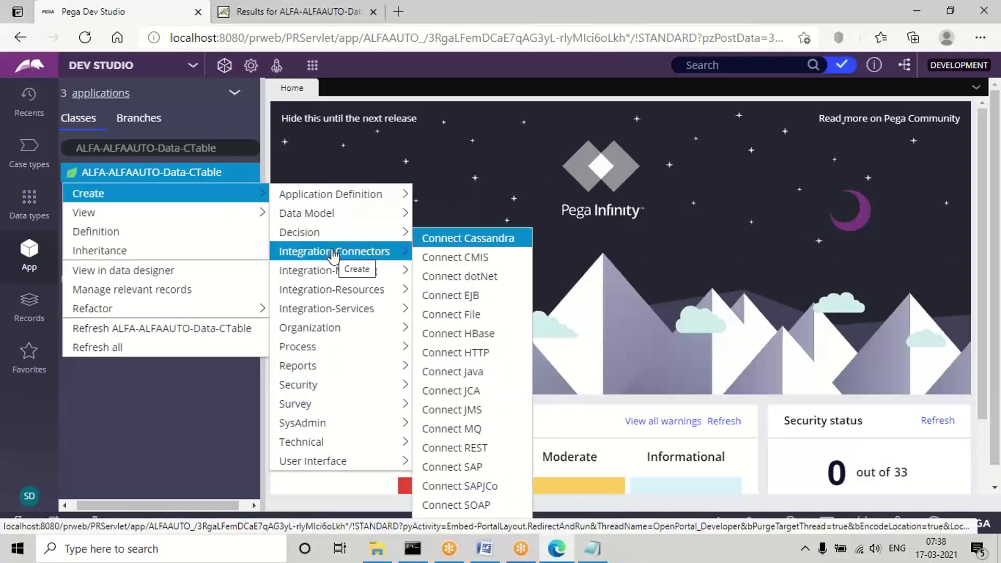
pyautogui.hotkey('ctrl', '-')
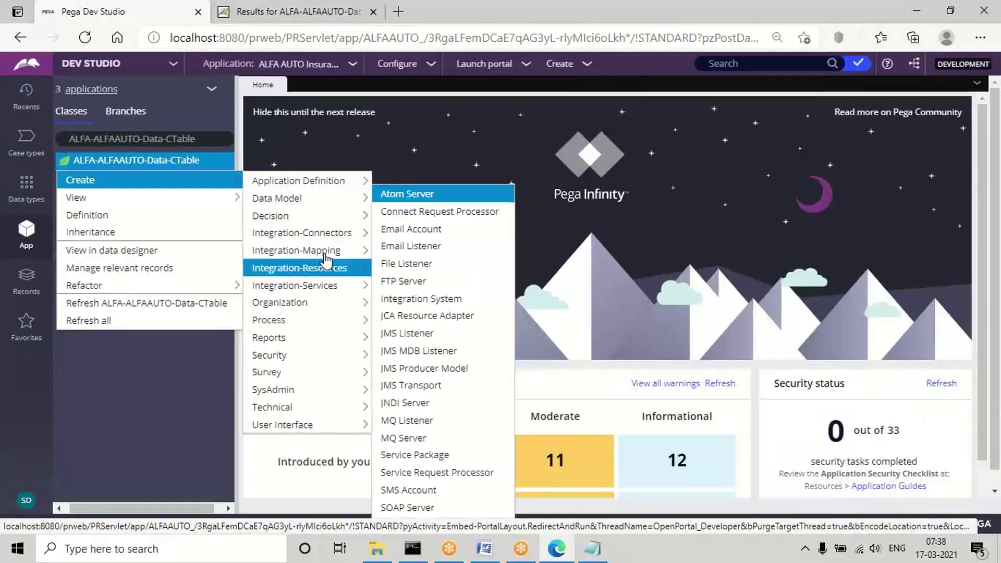
pyautogui.moveTo(269, 222)
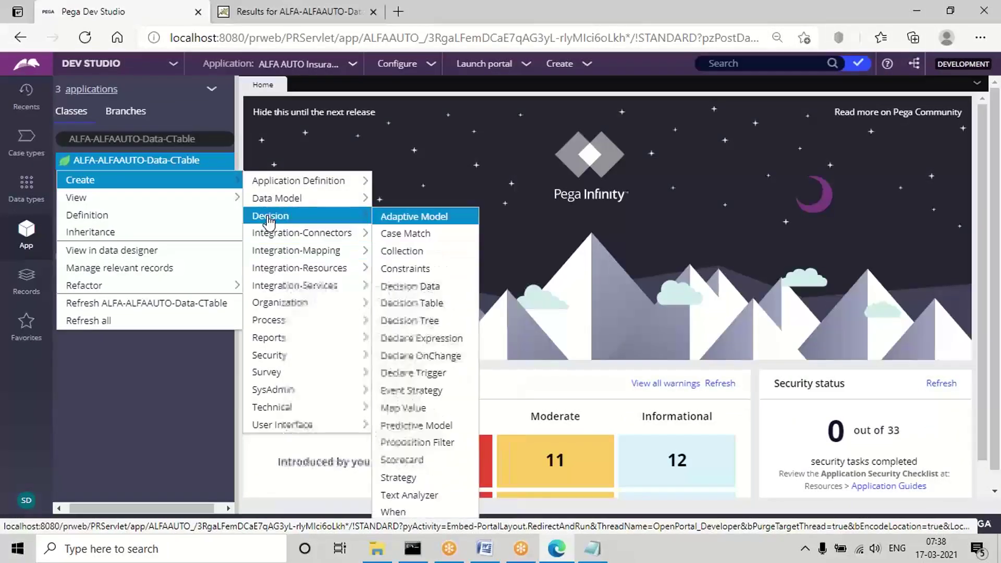
pyautogui.moveTo(302, 236)
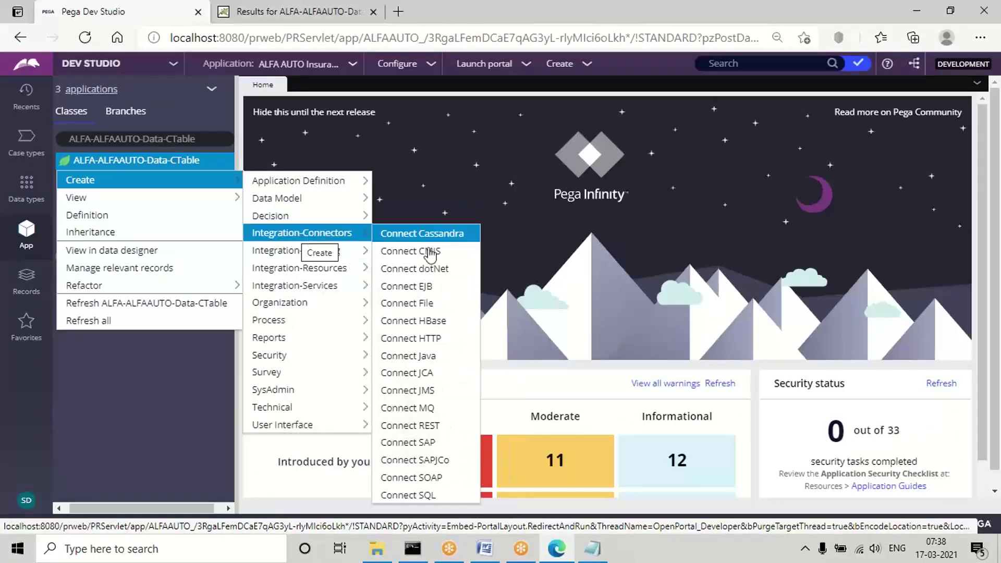